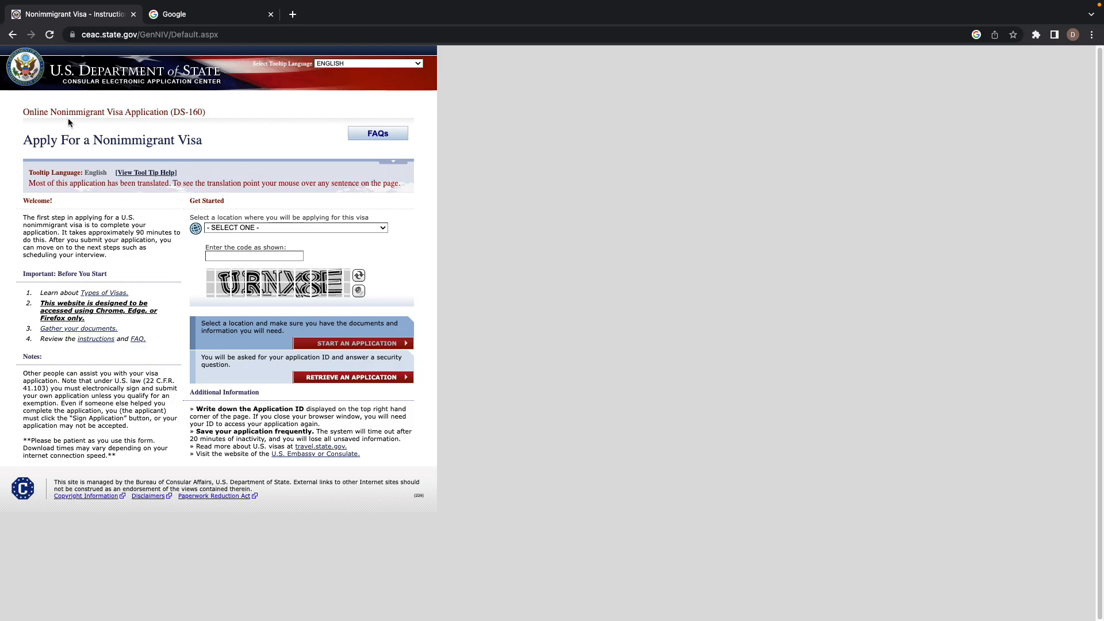
- Search Google for ds 160 and open the Online Nonimmigrant Visa Application (DS-160) result
left_click(119, 36)
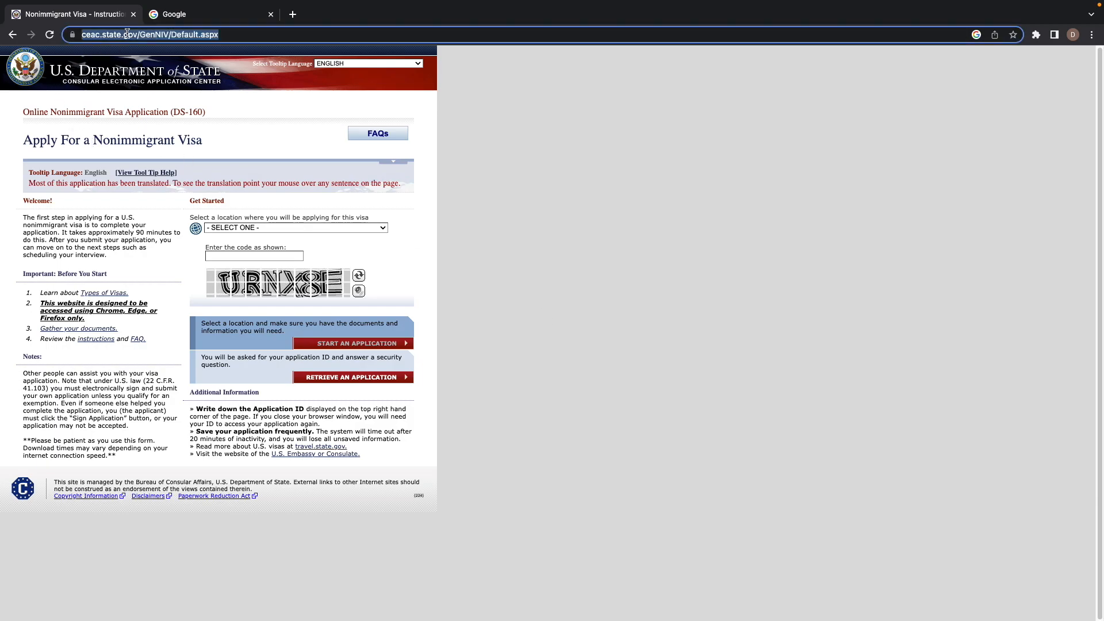
left_click(491, 257)
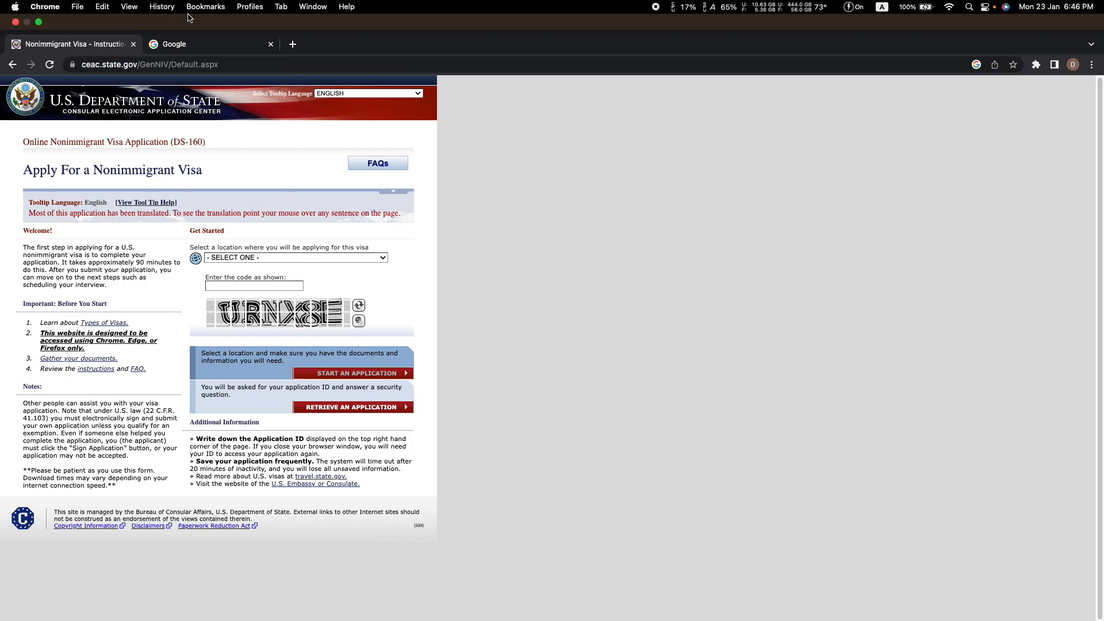
left_click(184, 17)
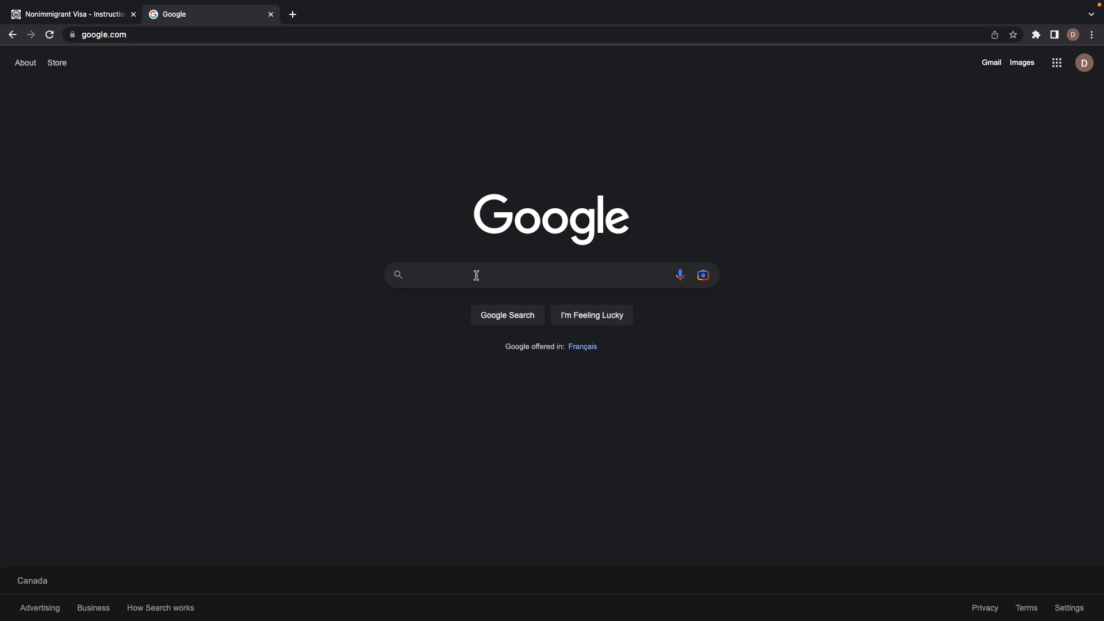
left_click(476, 275)
left_click(438, 300)
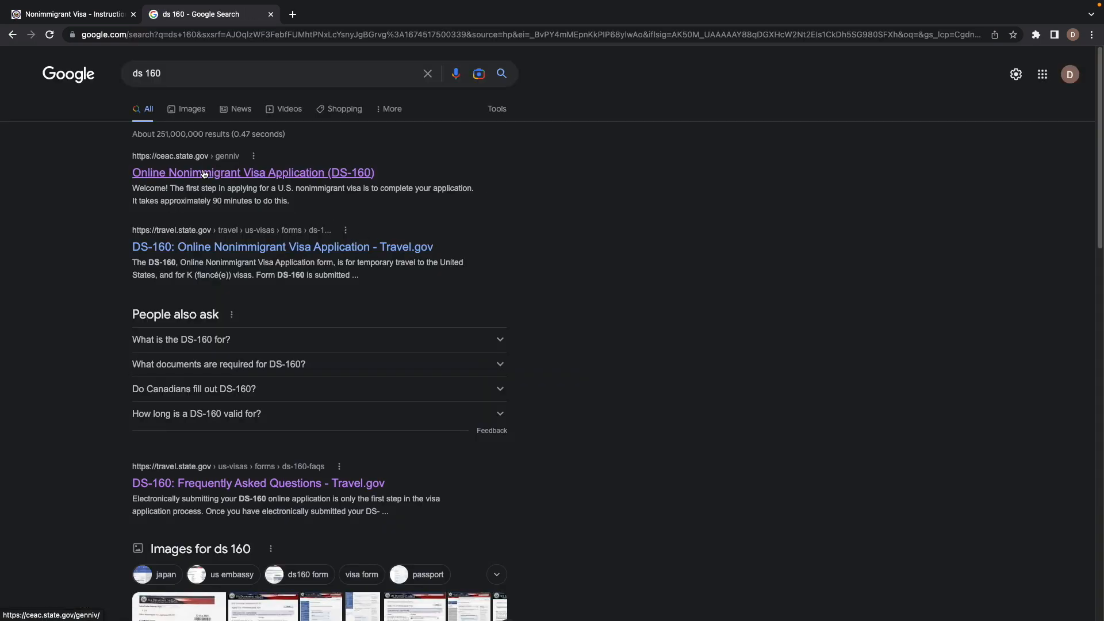
left_click(204, 174)
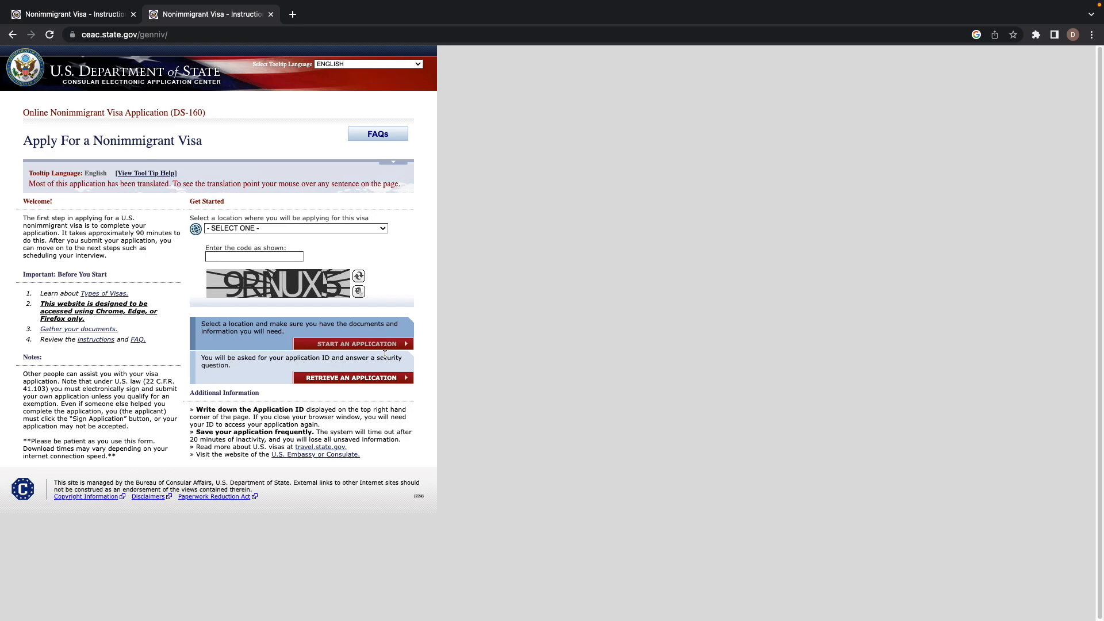
- Select CANADA, TORONTO as the location where you will apply for the visa
left_click_drag(320, 344, 411, 346)
left_click_drag(305, 380, 406, 381)
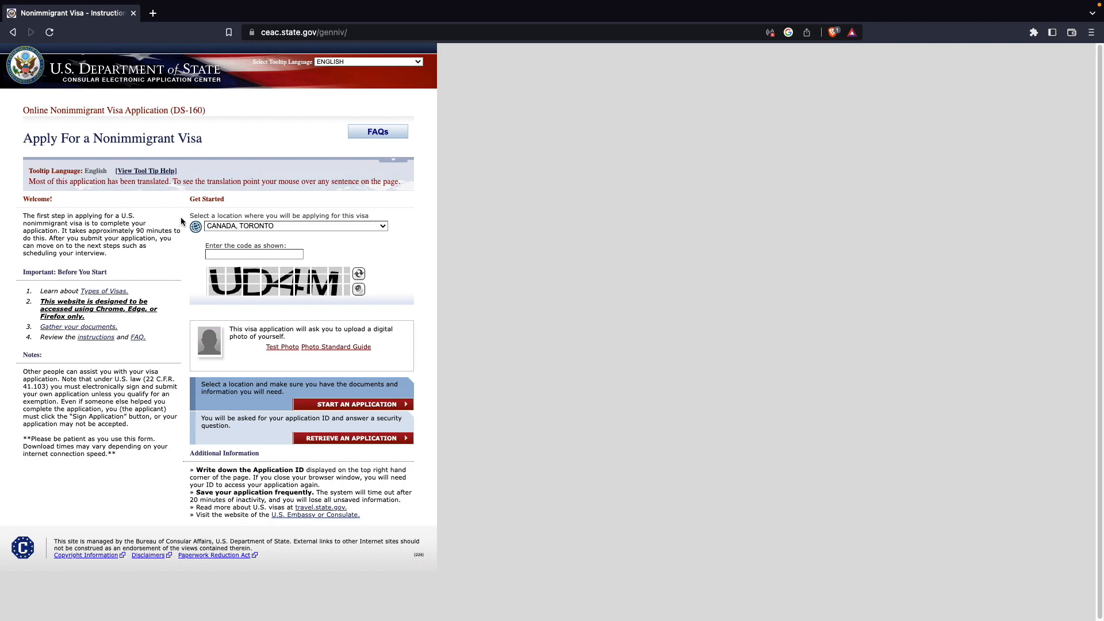
left_click_drag(197, 222, 218, 215)
left_click_drag(385, 221, 213, 222)
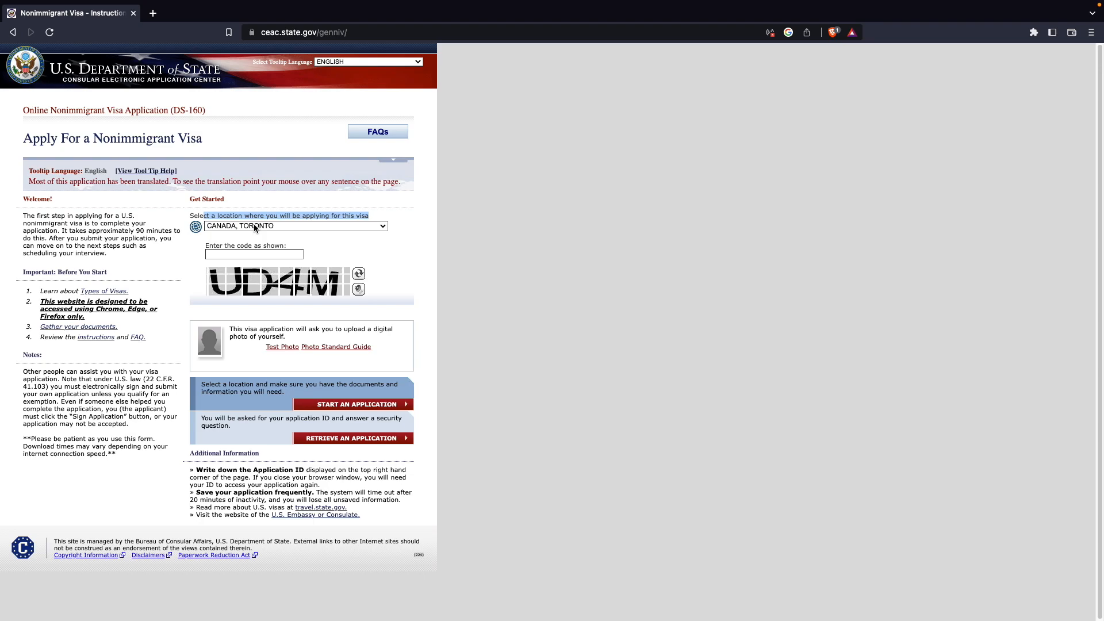
- Enter the displayed CAPTCHA code and start a new application
left_click(251, 253)
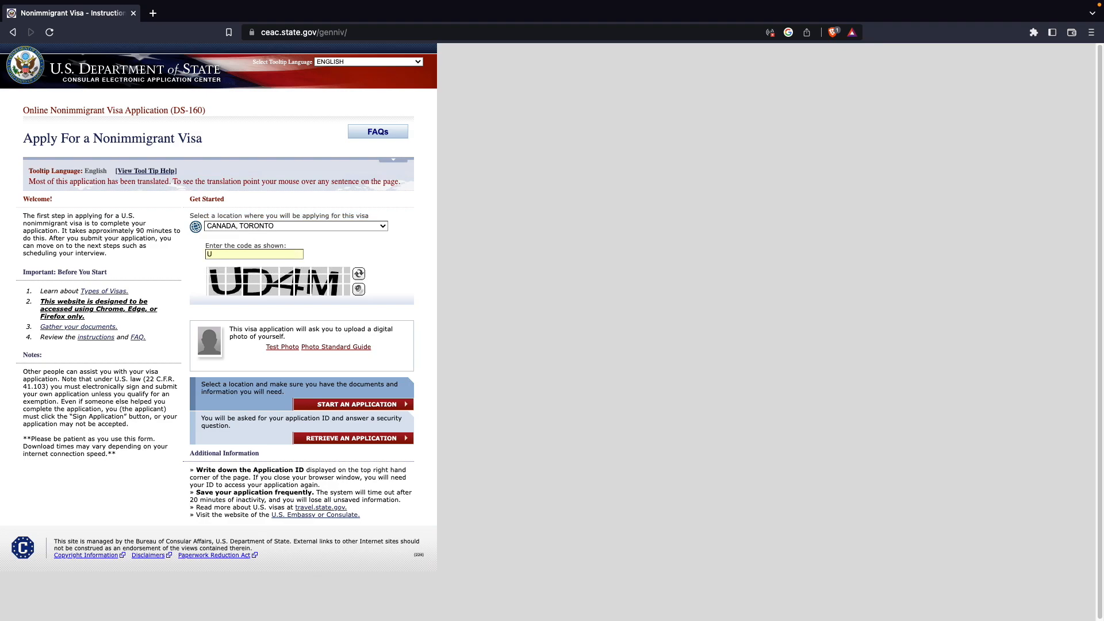
type("UD4M")
left_click_drag(295, 339, 230, 332)
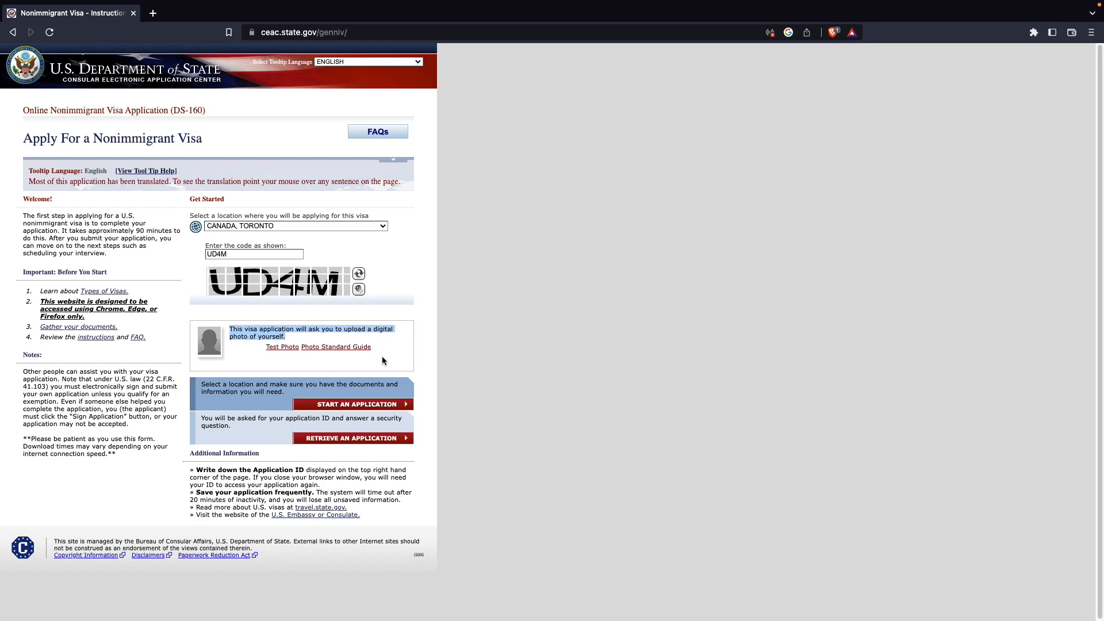
left_click(301, 370)
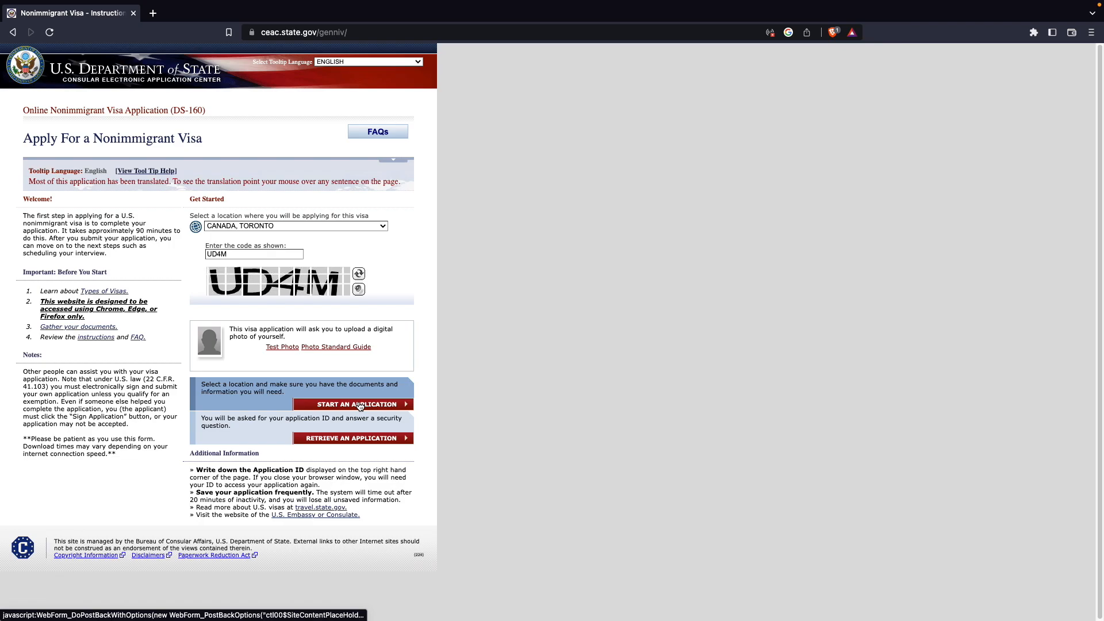
left_click(359, 404)
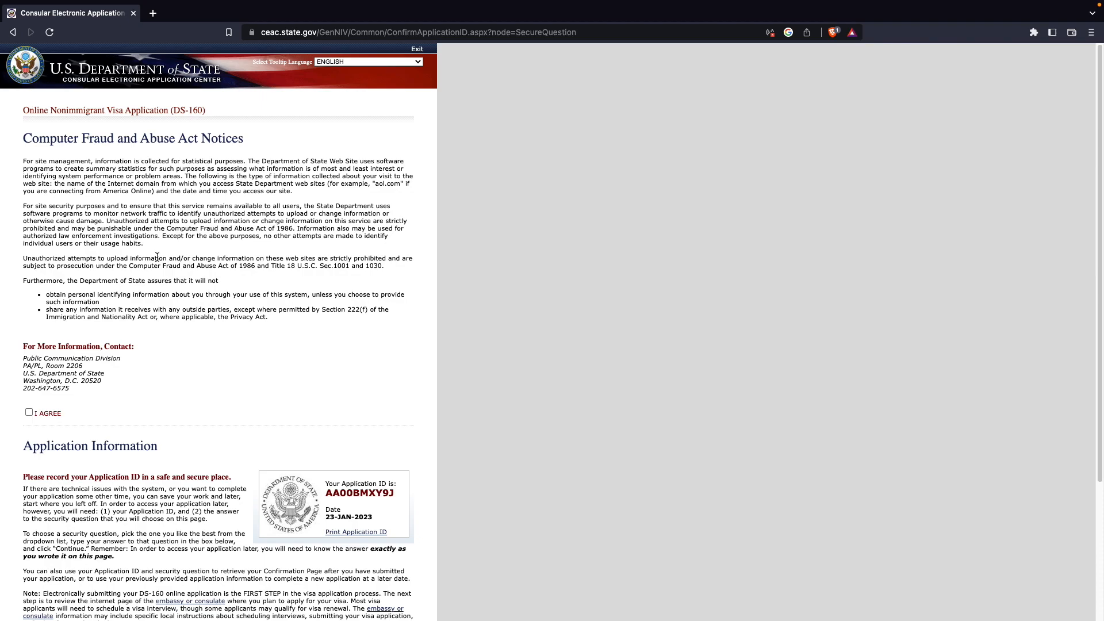
- Agree to the Computer Fraud and Abuse Act notice and highlight the Application ID to note it
scroll(157, 257, "down", 3)
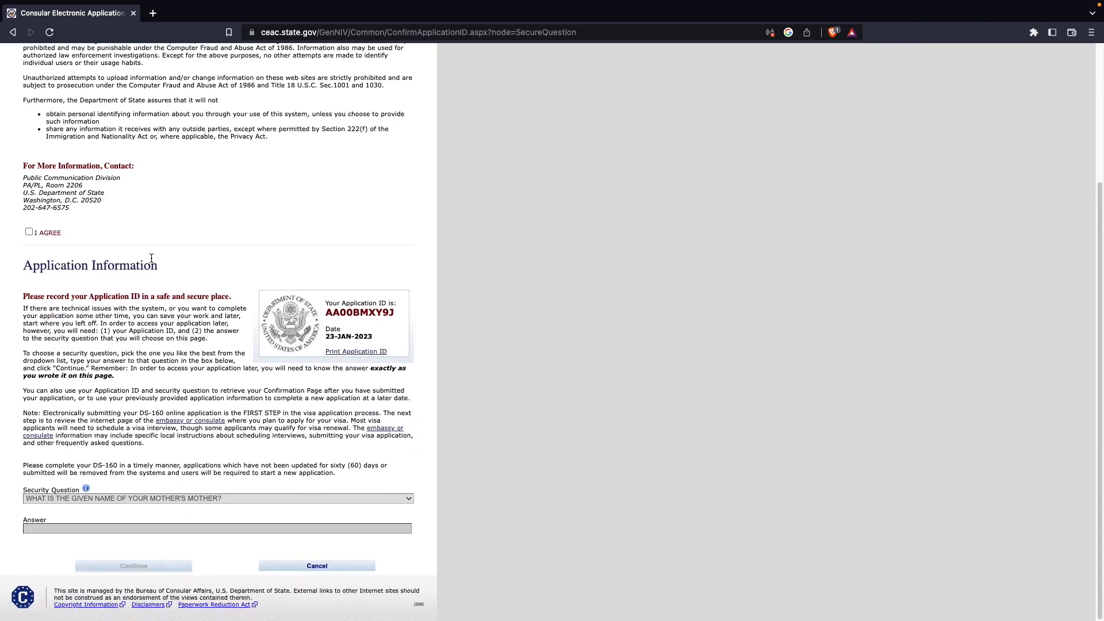
left_click(29, 233)
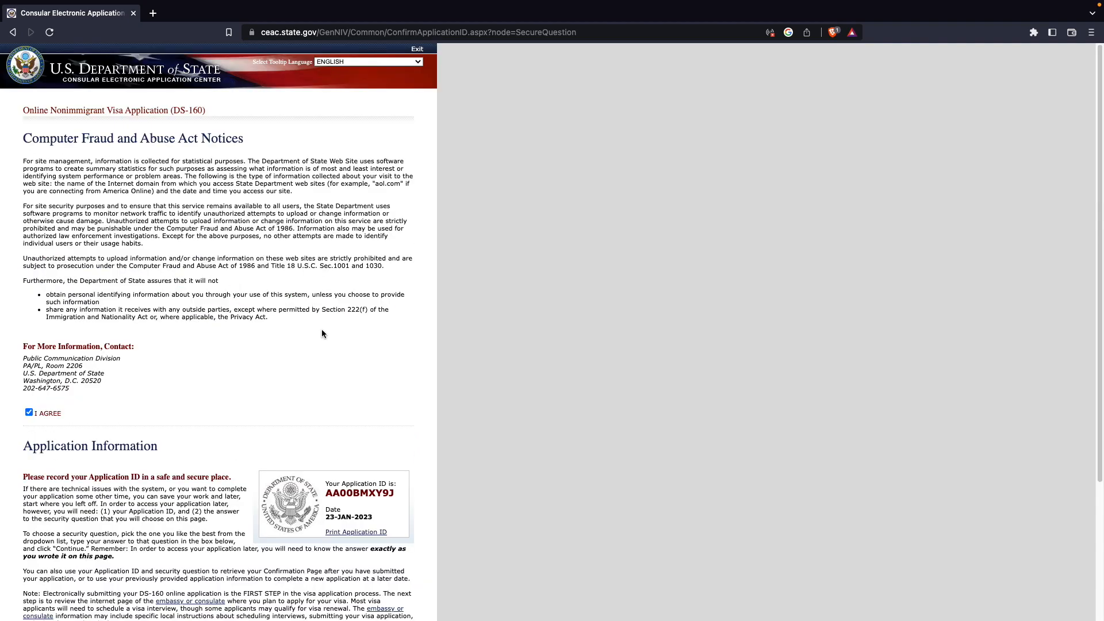
left_click_drag(324, 314, 395, 315)
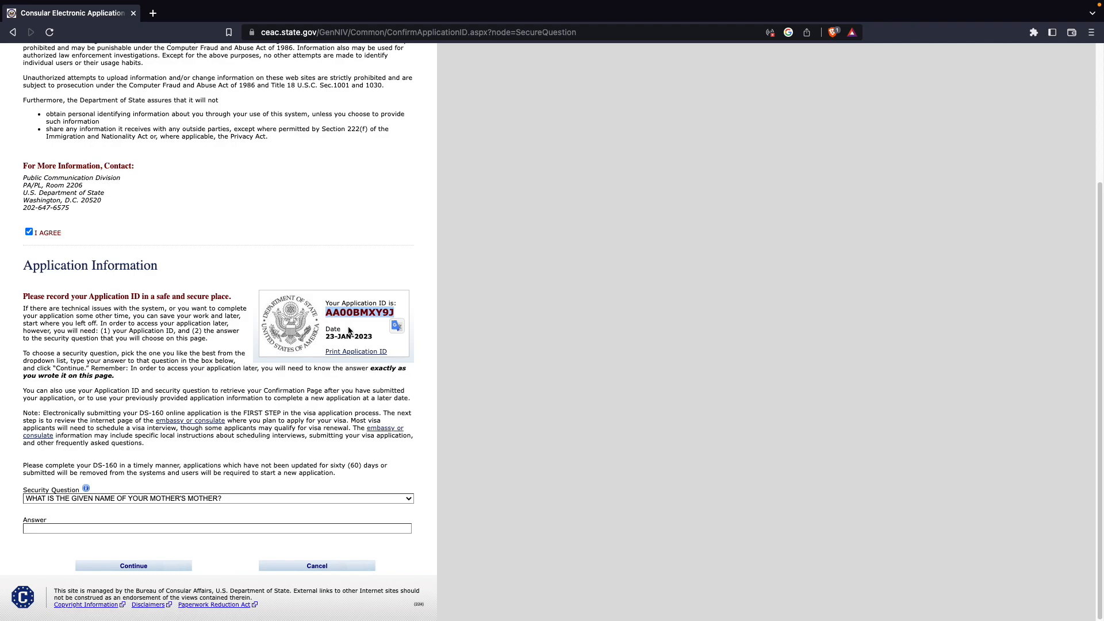
left_click(350, 331)
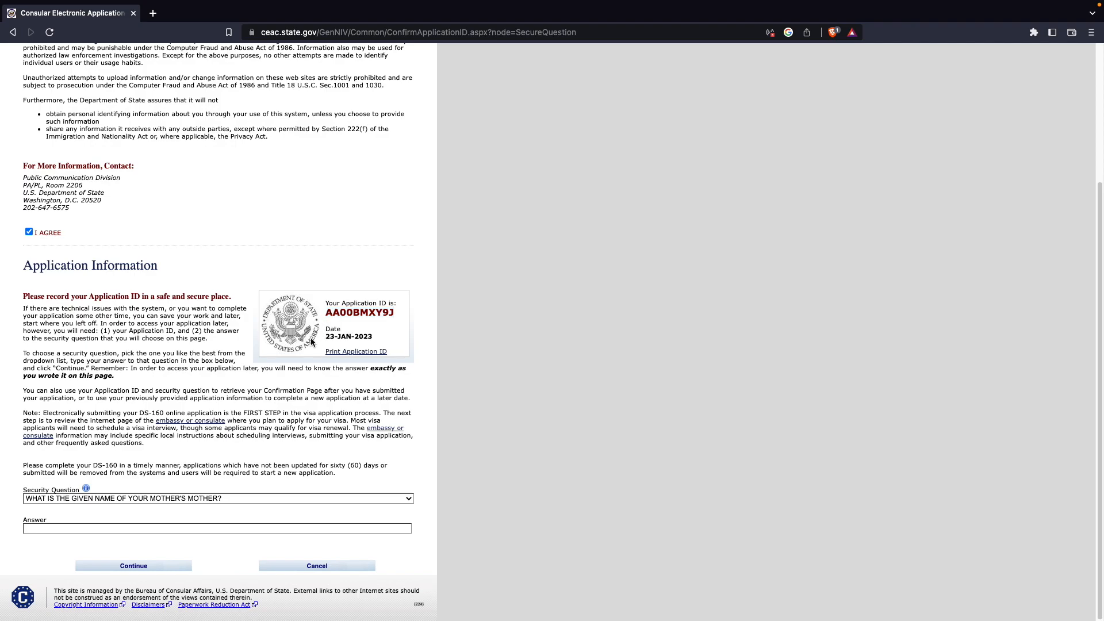
- Choose the security question about the city of your first job, enter its secret answer, and continue
left_click(156, 499)
scroll(155, 497, "down", 5)
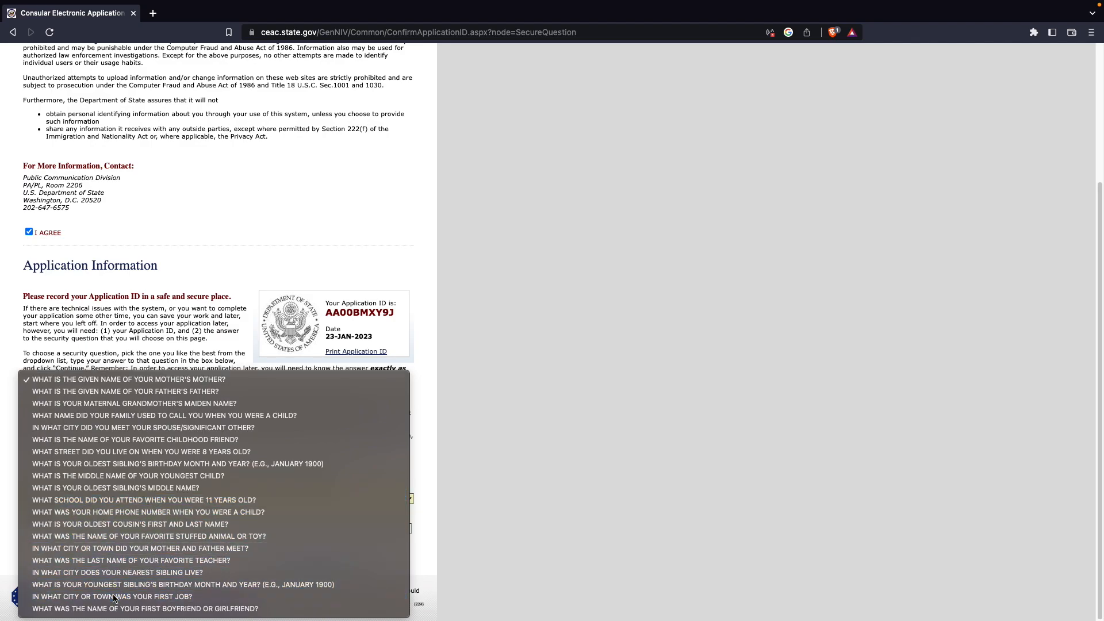
left_click(114, 597)
left_click(120, 529)
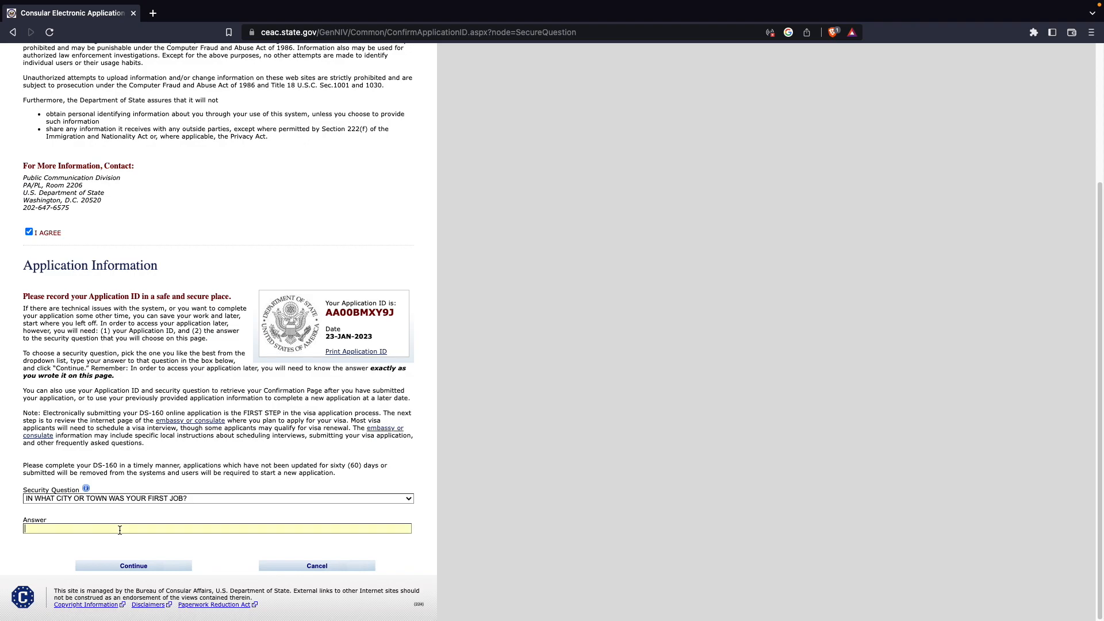
left_click(134, 566)
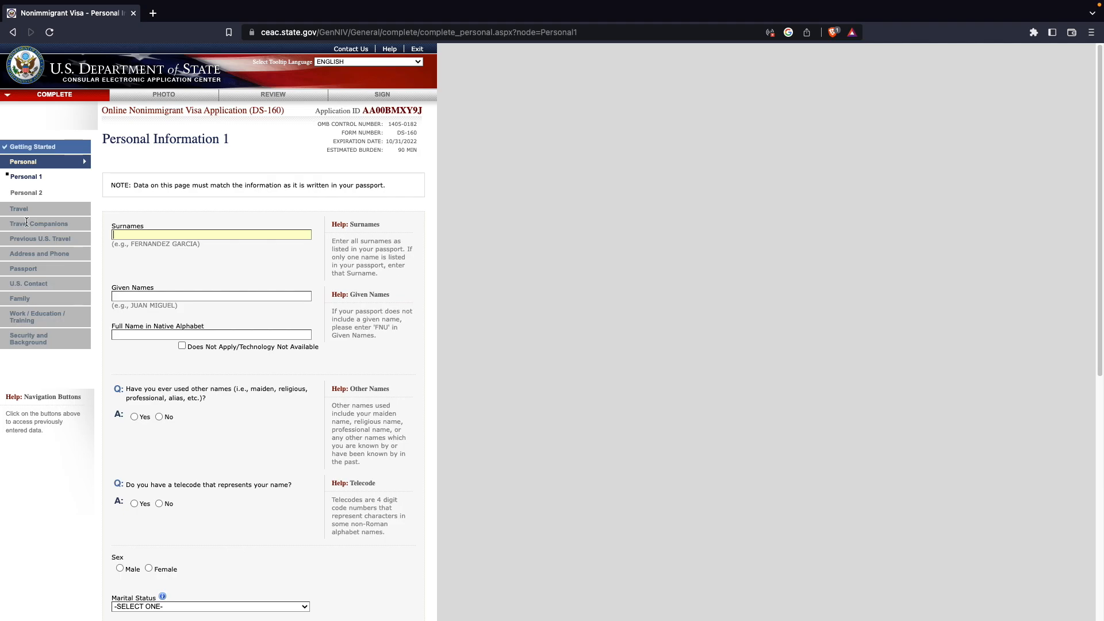
- Enter the applicant's surname and given names from the passport
left_click(3, 223)
left_click_drag(71, 223, 9, 224)
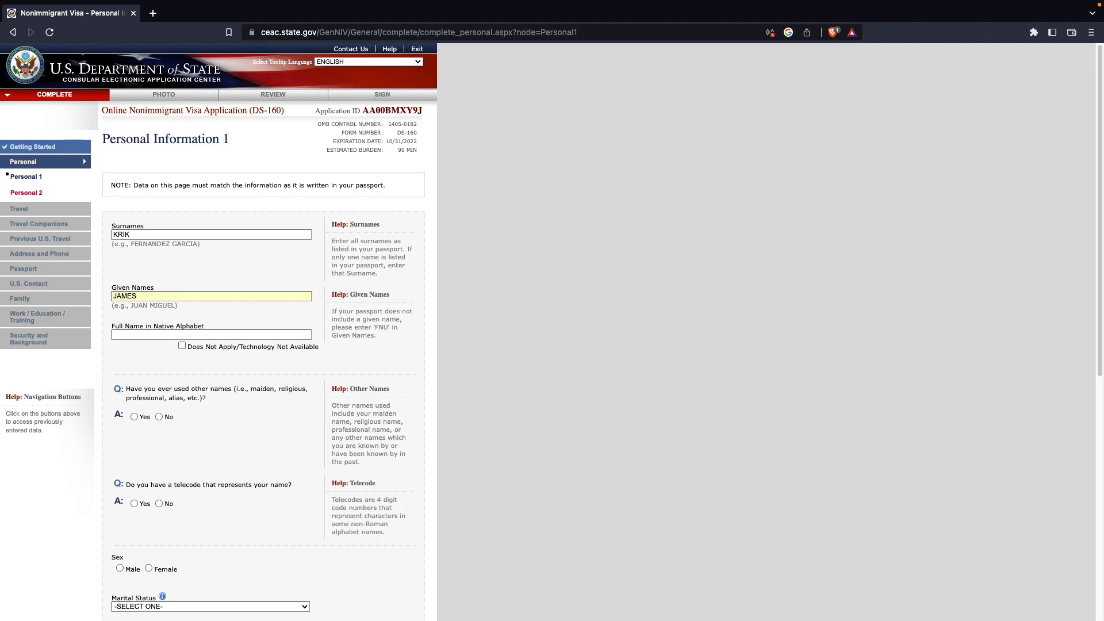
- Mark the full name in native alphabet as Does Not Apply
left_click(158, 345)
scroll(157, 342, "down", 1)
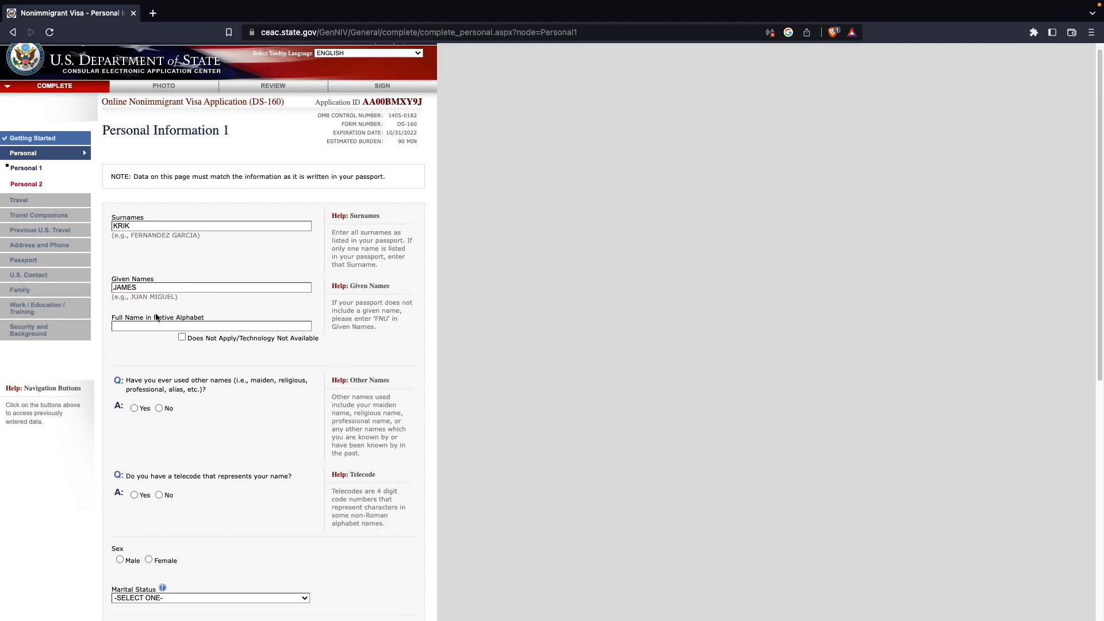
left_click_drag(205, 316, 111, 316)
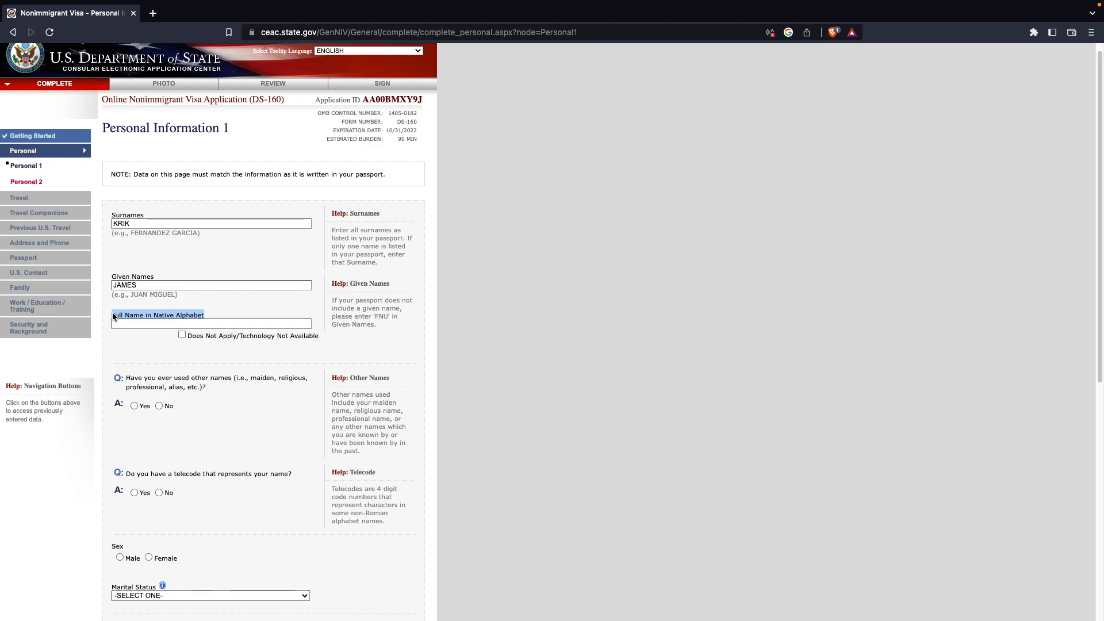
left_click(119, 342)
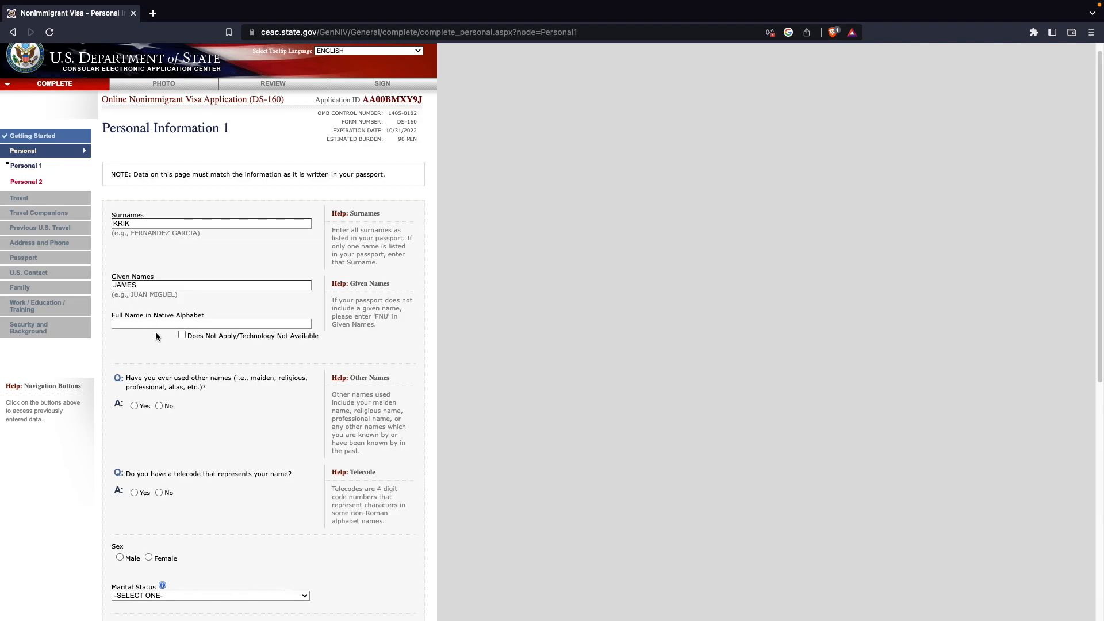
left_click_drag(181, 322, 112, 316)
left_click(179, 342)
left_click(181, 335)
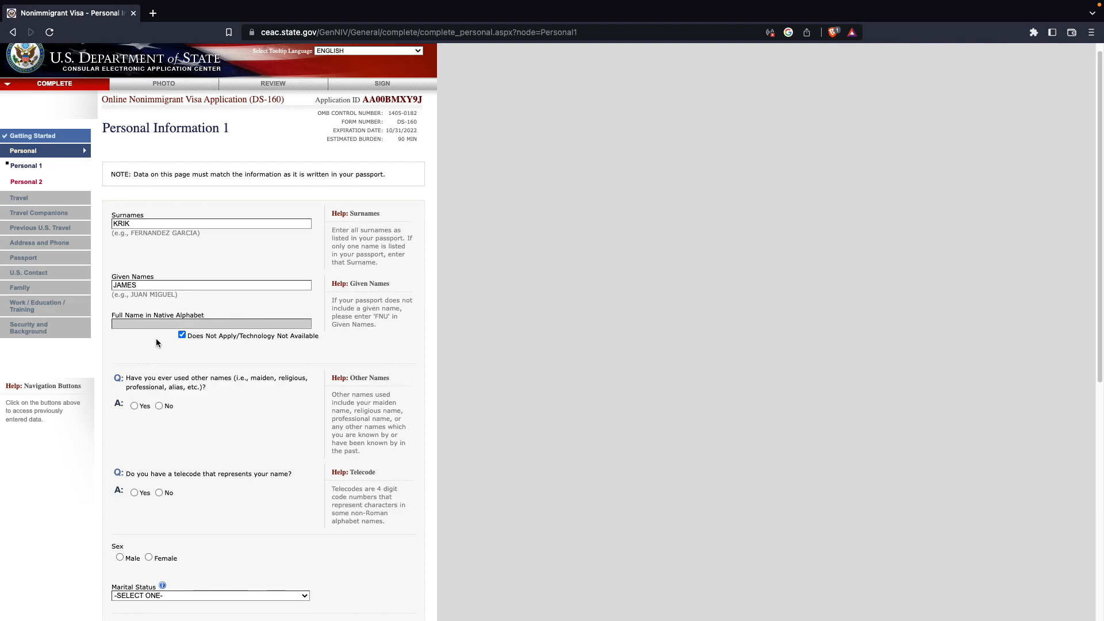
- Answer No to having used other names
scroll(171, 349, "down", 2)
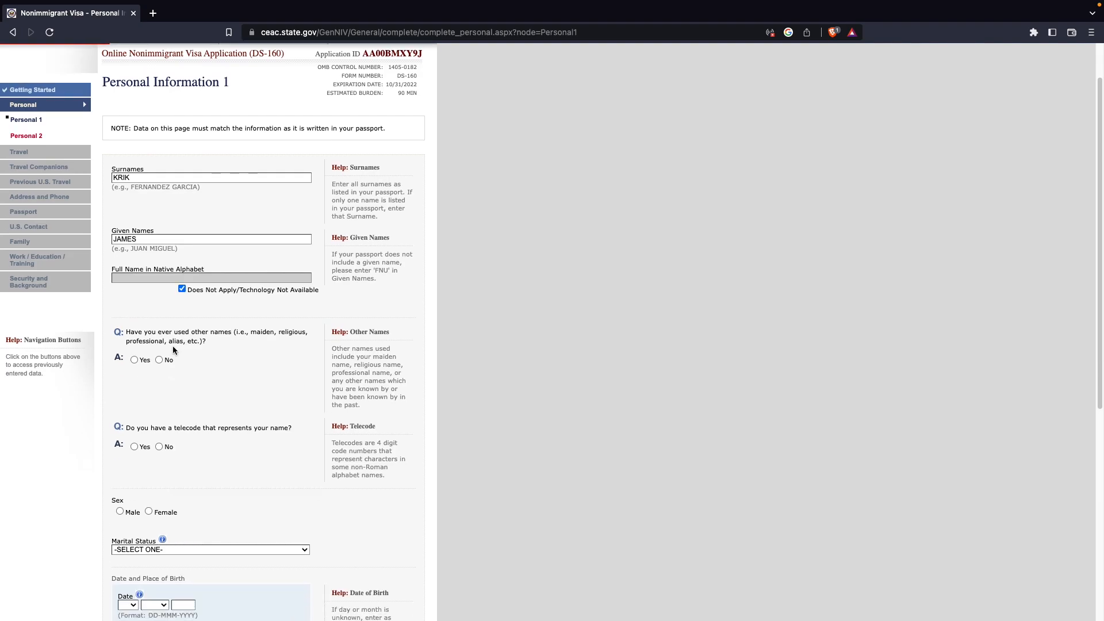
scroll(172, 346, "down", 1)
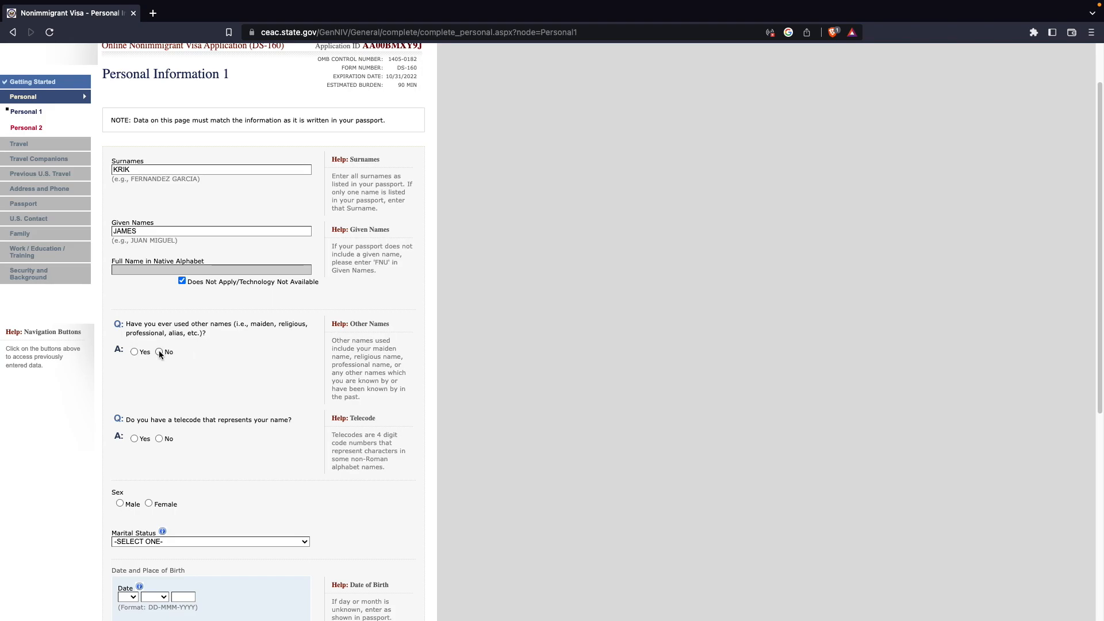
left_click(159, 351)
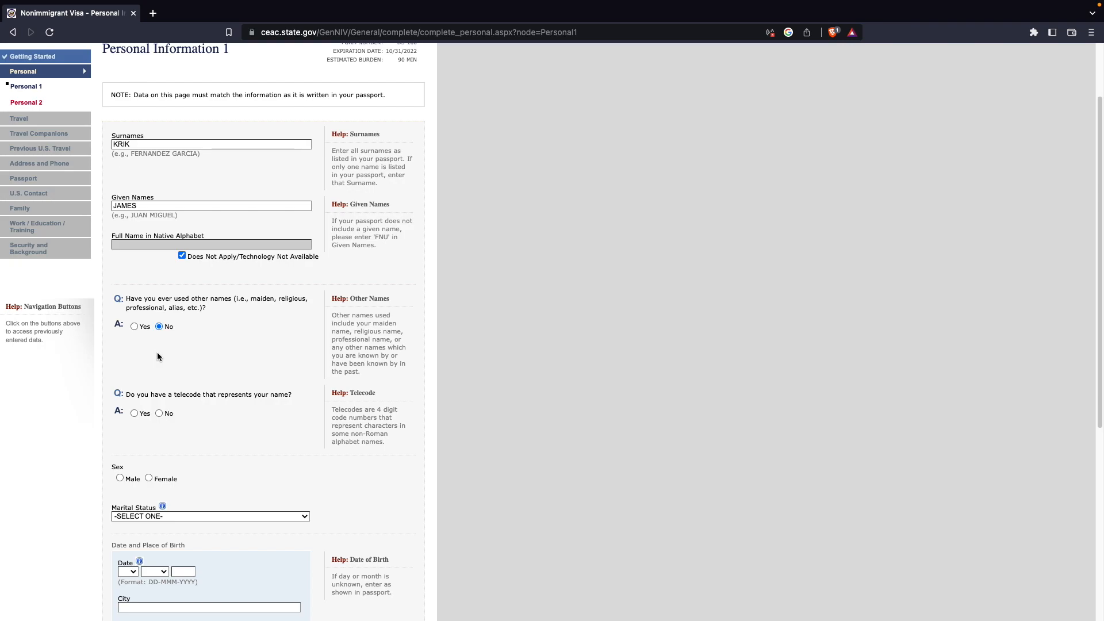
left_click(134, 326)
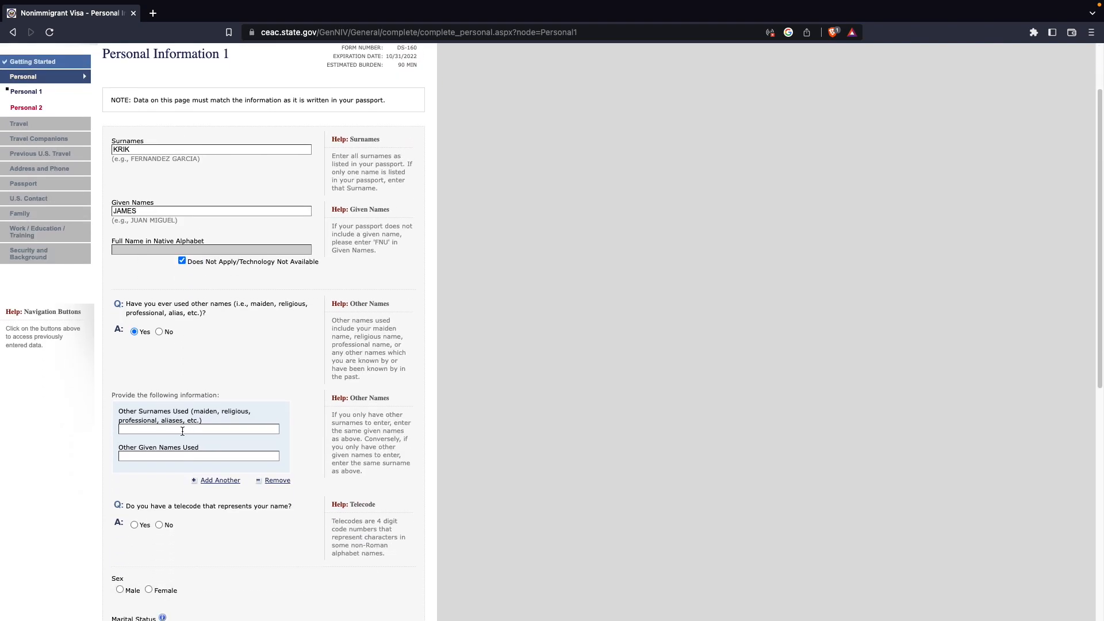
left_click(158, 332)
- Answer No to having a telecode and select Male as sex
scroll(271, 336, "down", 4)
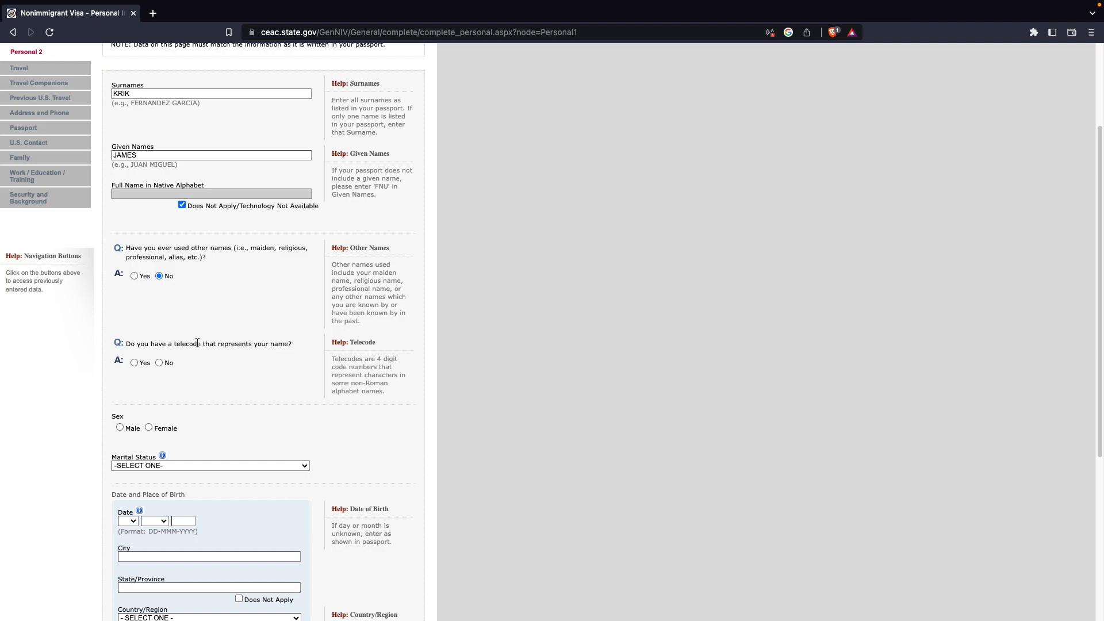
left_click(158, 363)
scroll(253, 366, "down", 6)
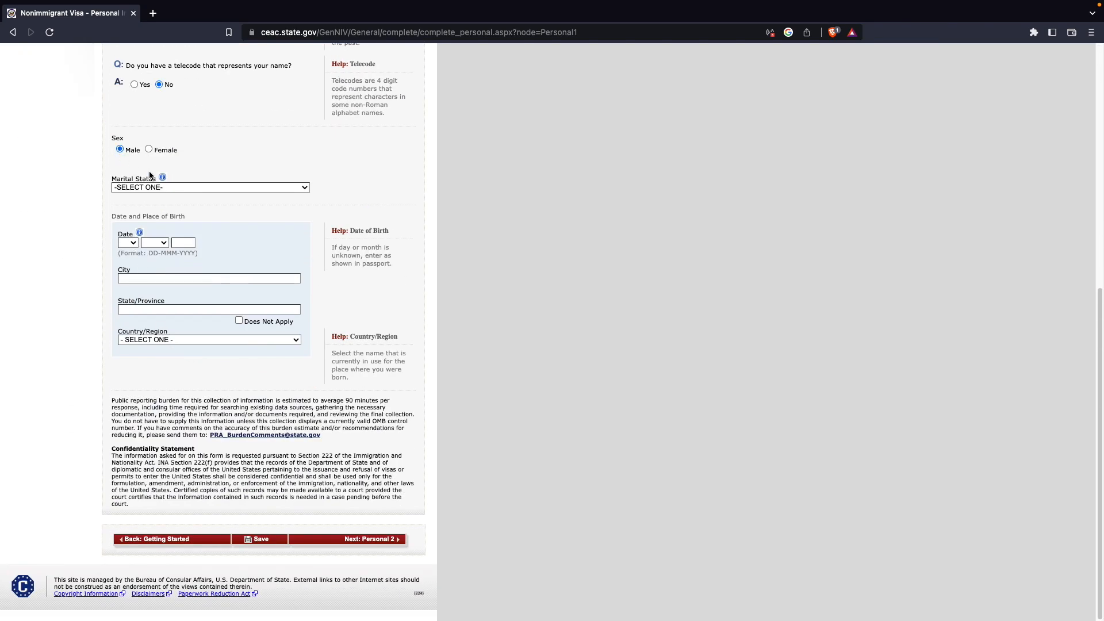
- Set the marital status to MARRIED
left_click(153, 189)
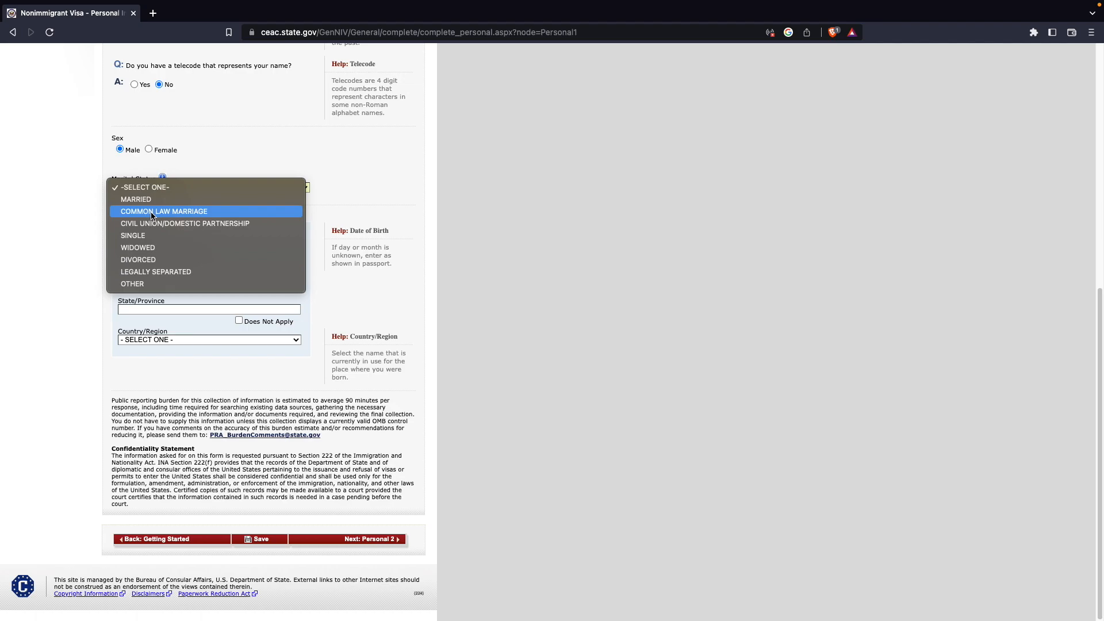
key("Escape")
key("m")
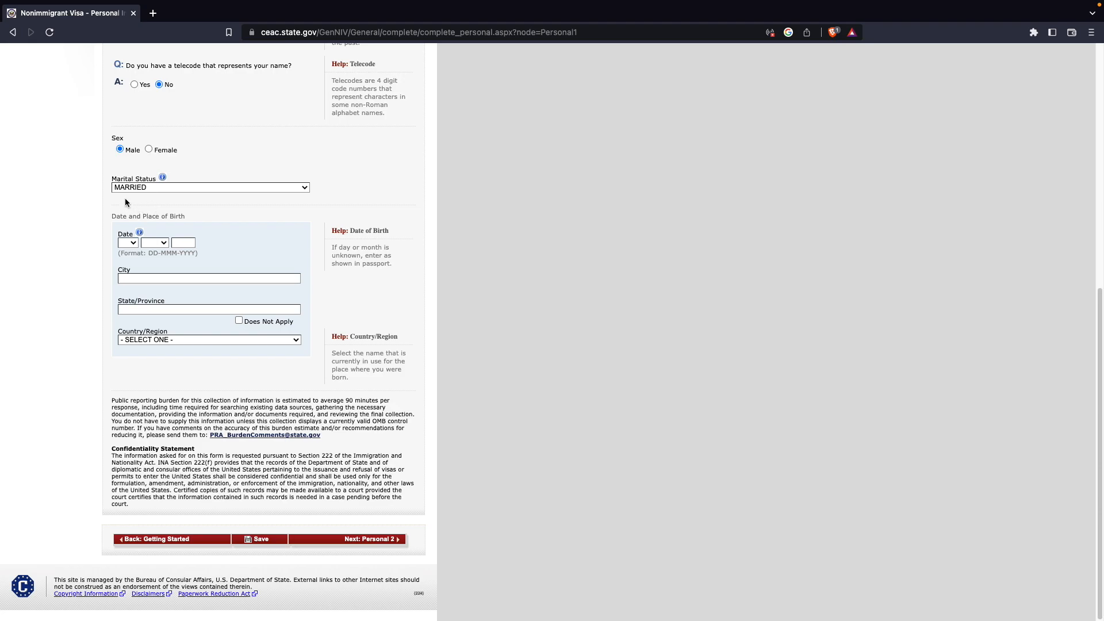
- Enter the applicant's date of birth using the day, month and year fields
left_click(126, 244)
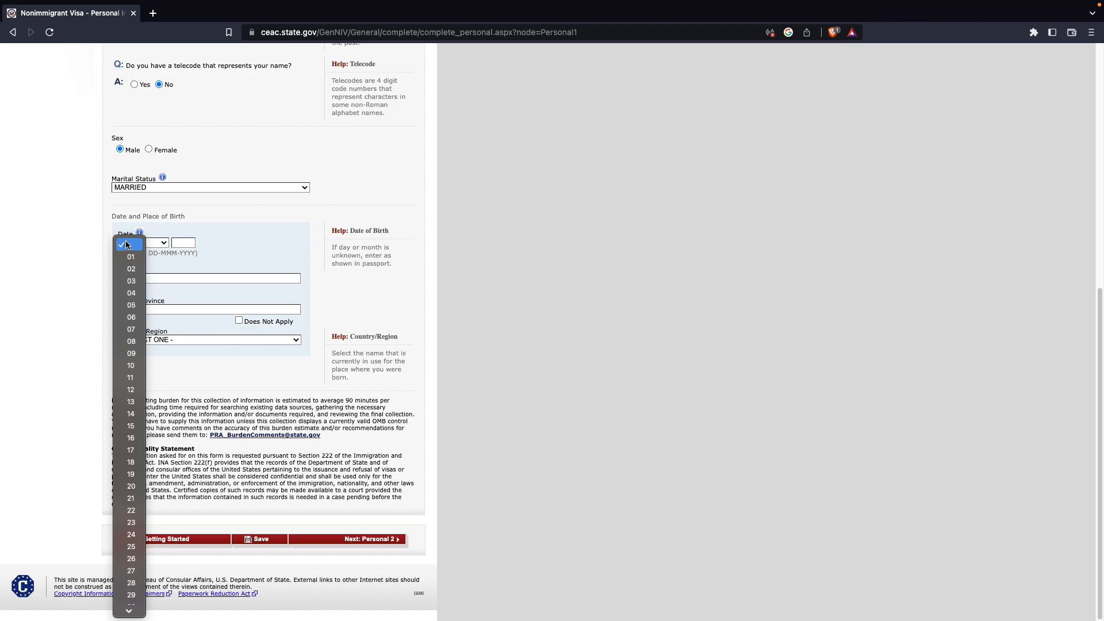
left_click(131, 257)
left_click(147, 243)
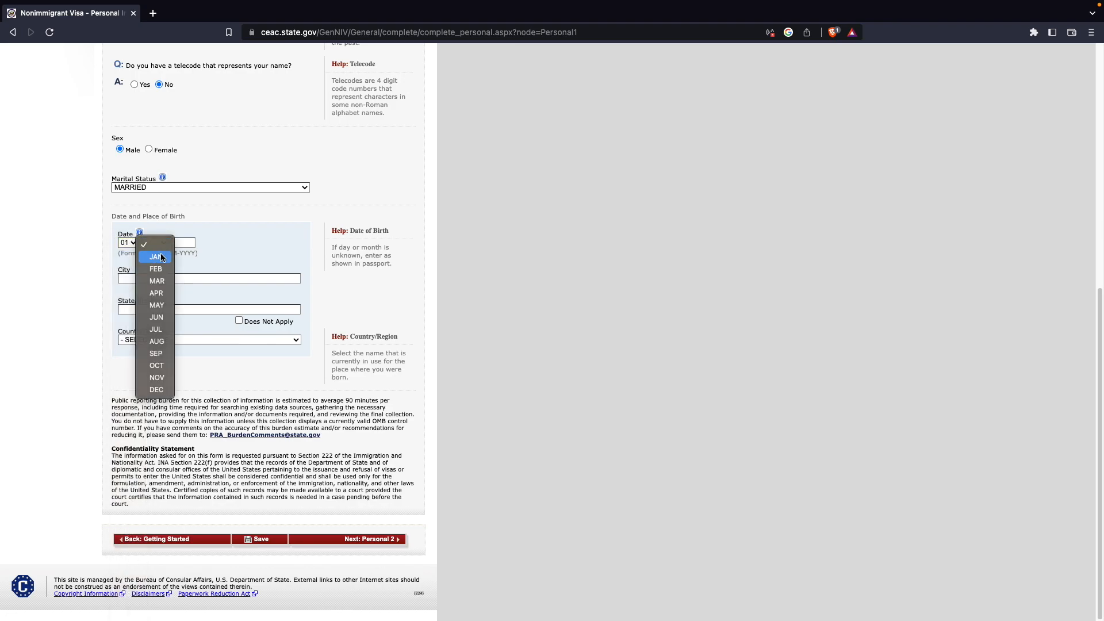
left_click(154, 257)
left_click(182, 243)
type("1980")
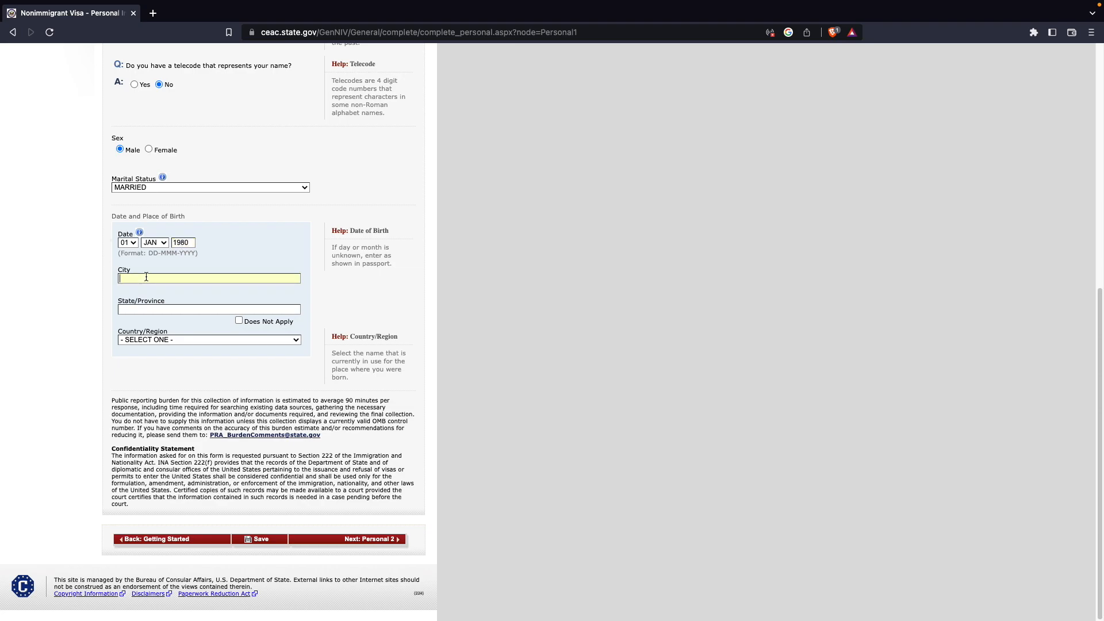
- Enter HYDERABAD as the birth city and TELANGANA as the state/province
type("HYDERABAD")
type("TELANGA")
type("NA")
- Set the birth country/region to INDIA
left_click(169, 340)
type("ind")
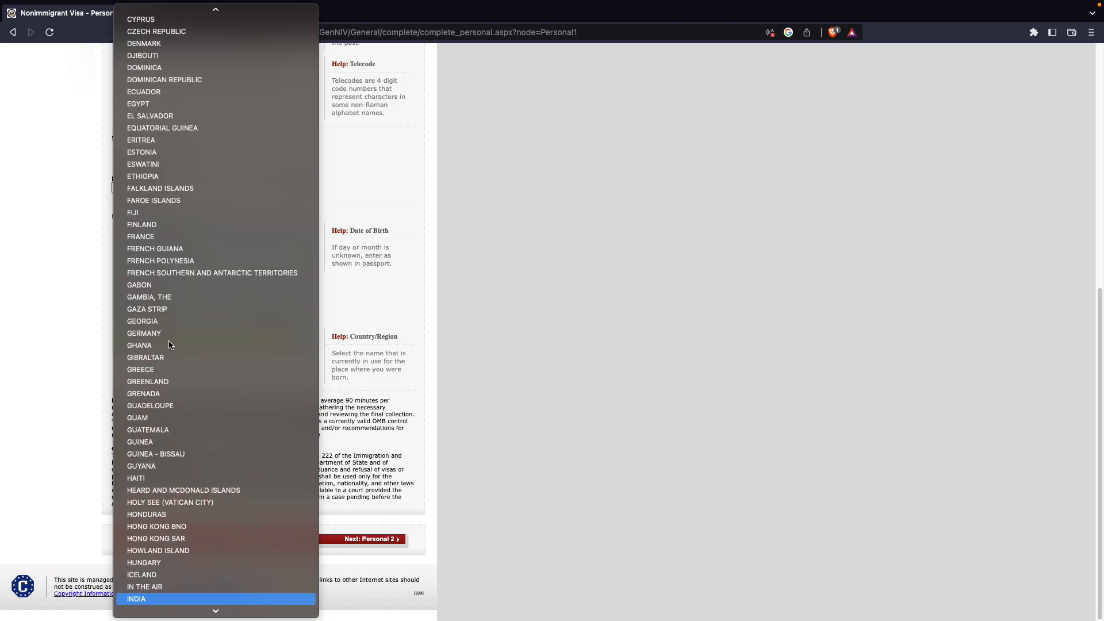
scroll(161, 466, "down", 2)
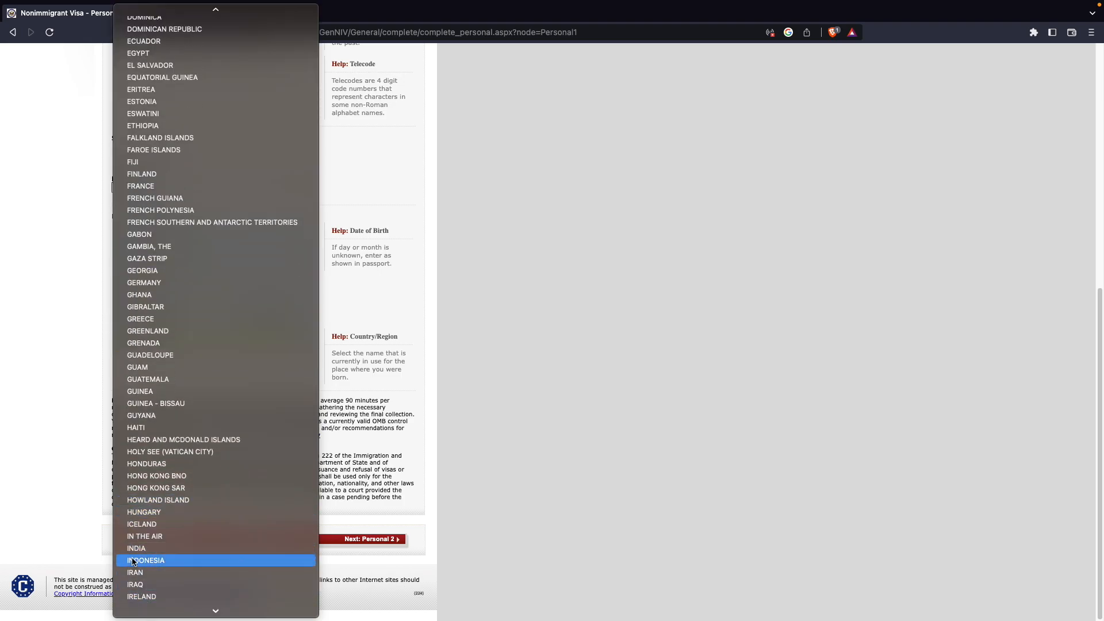
left_click(142, 549)
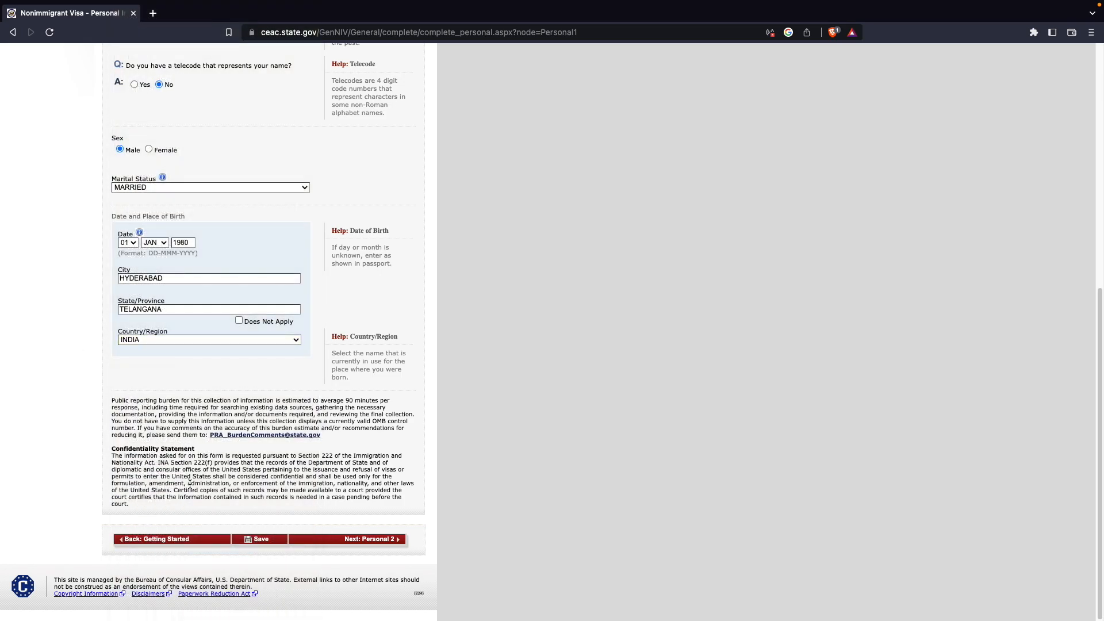
- Save the Personal Information 1 page, continue the application and move on to Personal 2
left_click(253, 540)
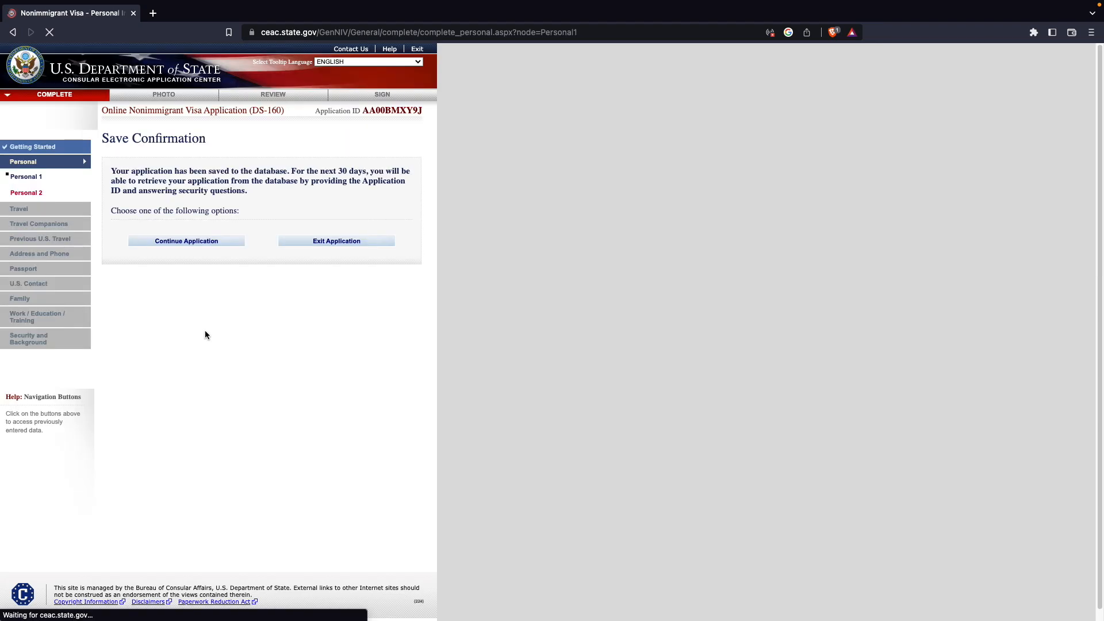
left_click(195, 241)
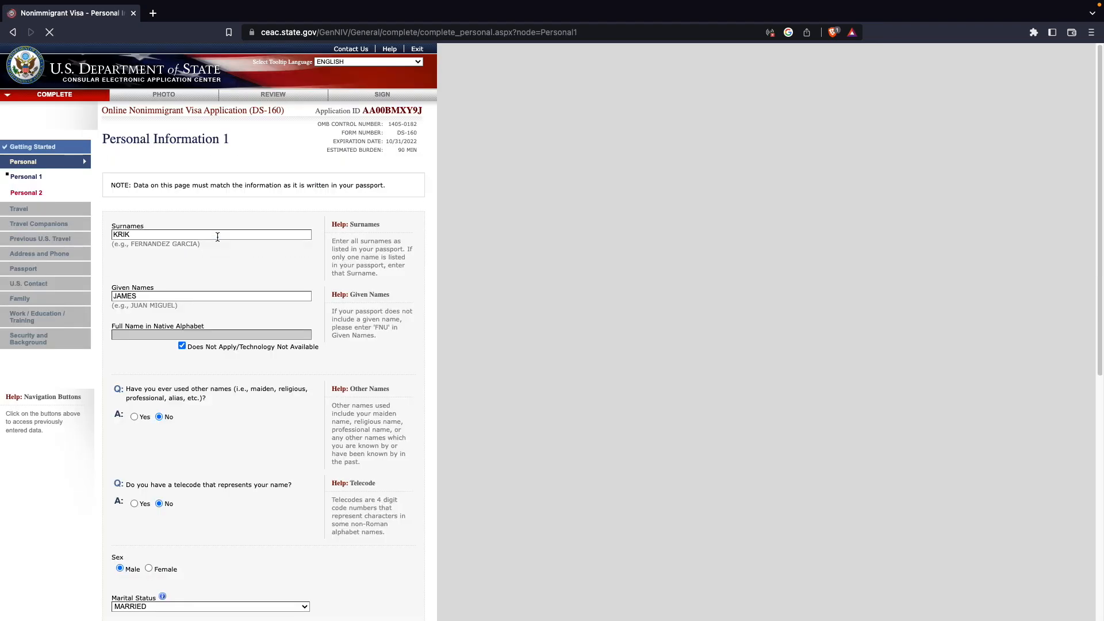
scroll(217, 237, "down", 10)
left_click(381, 537)
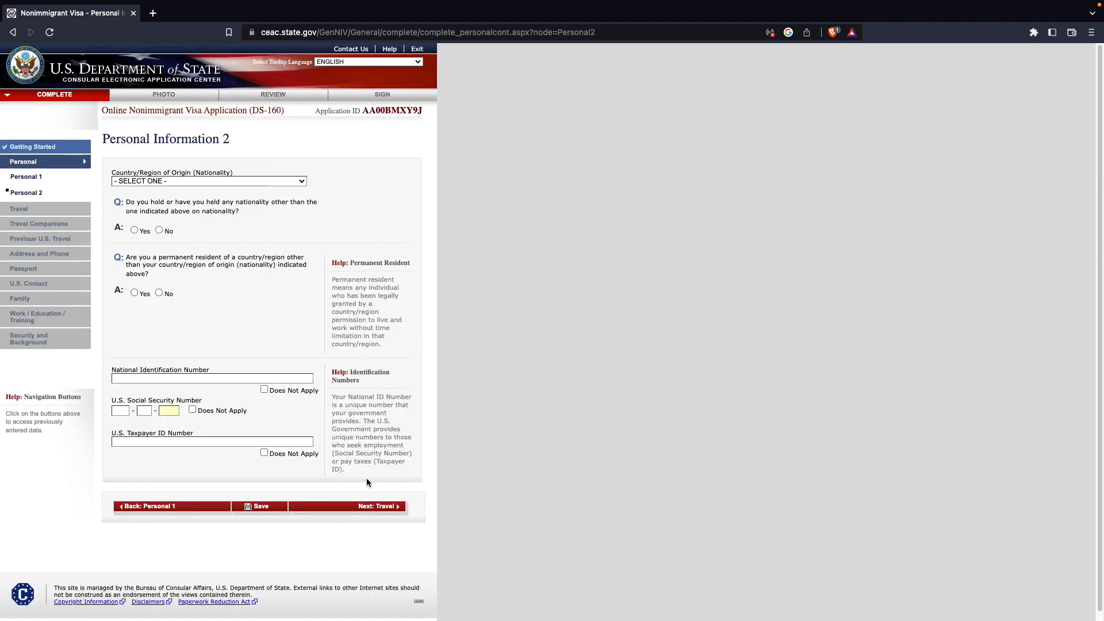
- Set the country/region of origin (nationality) to INDIA
left_click(184, 181)
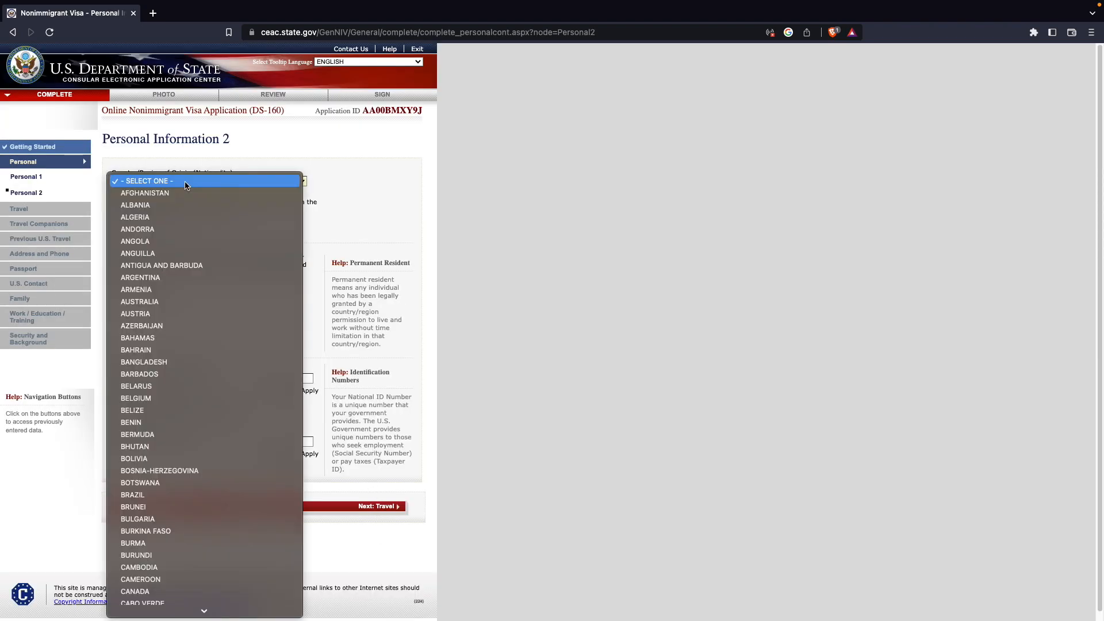
type("india")
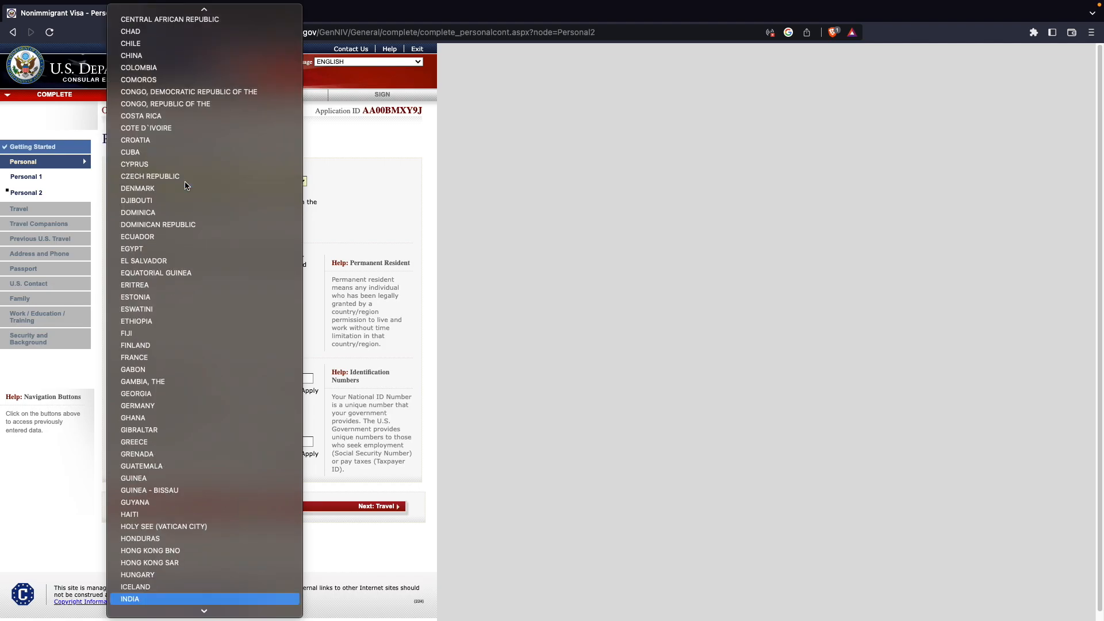
key("Return")
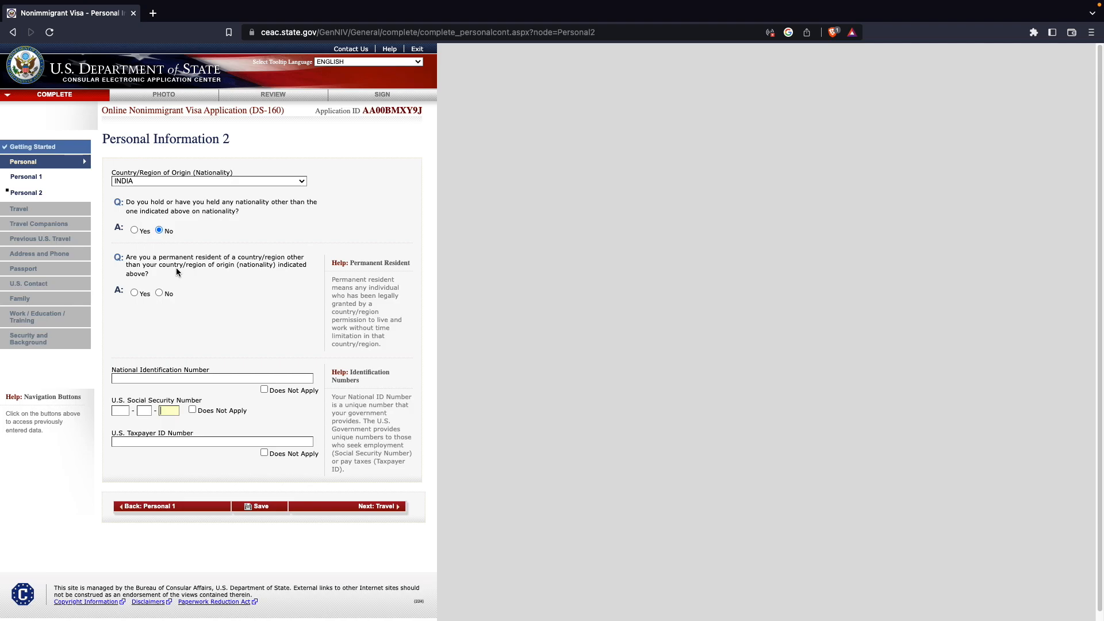
- Answer Yes to permanent residency in another country and choose CANADA as that country
left_click(134, 293)
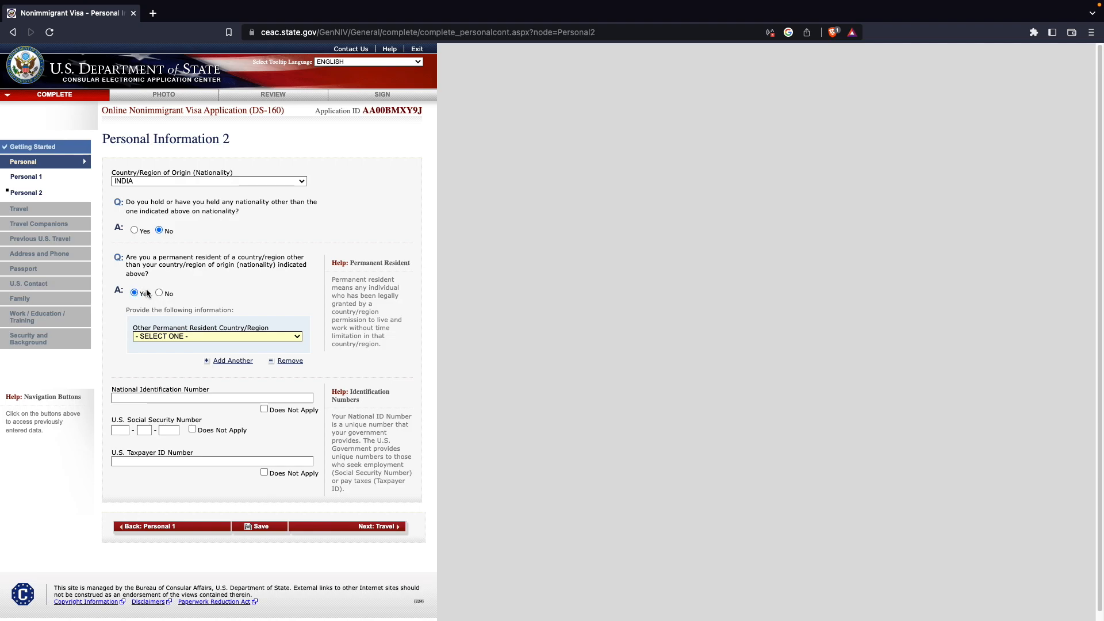
left_click(159, 293)
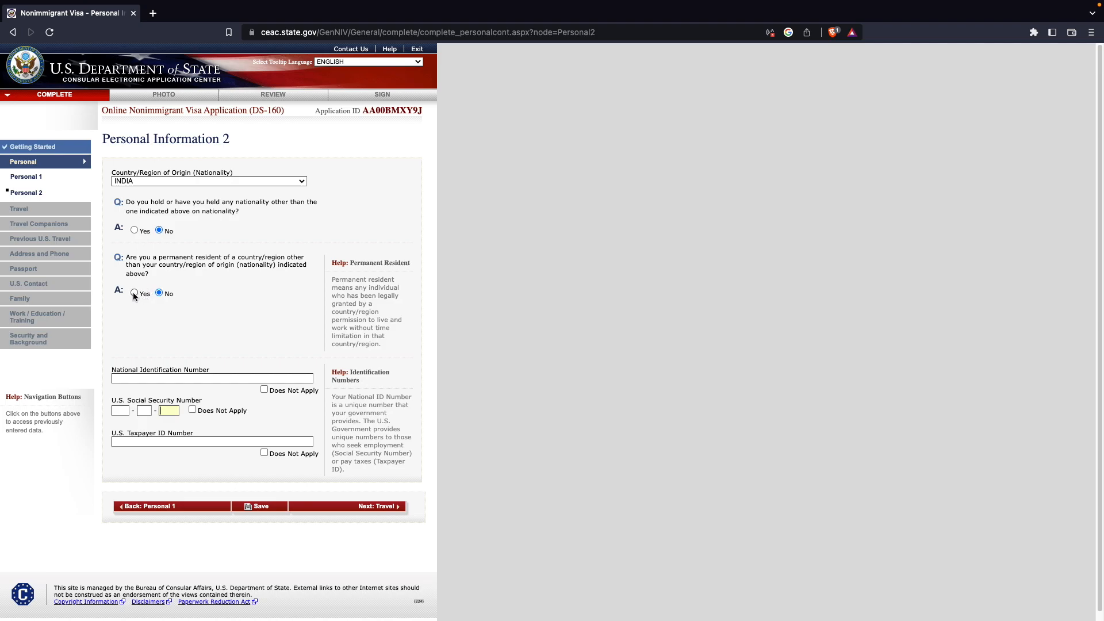
left_click(134, 293)
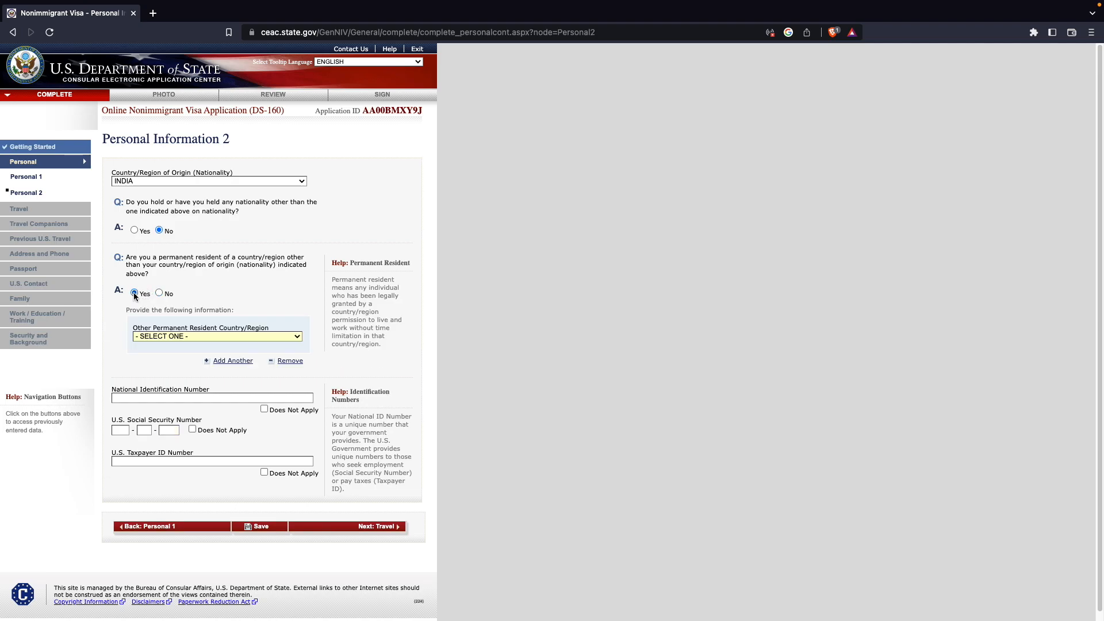
left_click(164, 335)
scroll(185, 533, "down", 10)
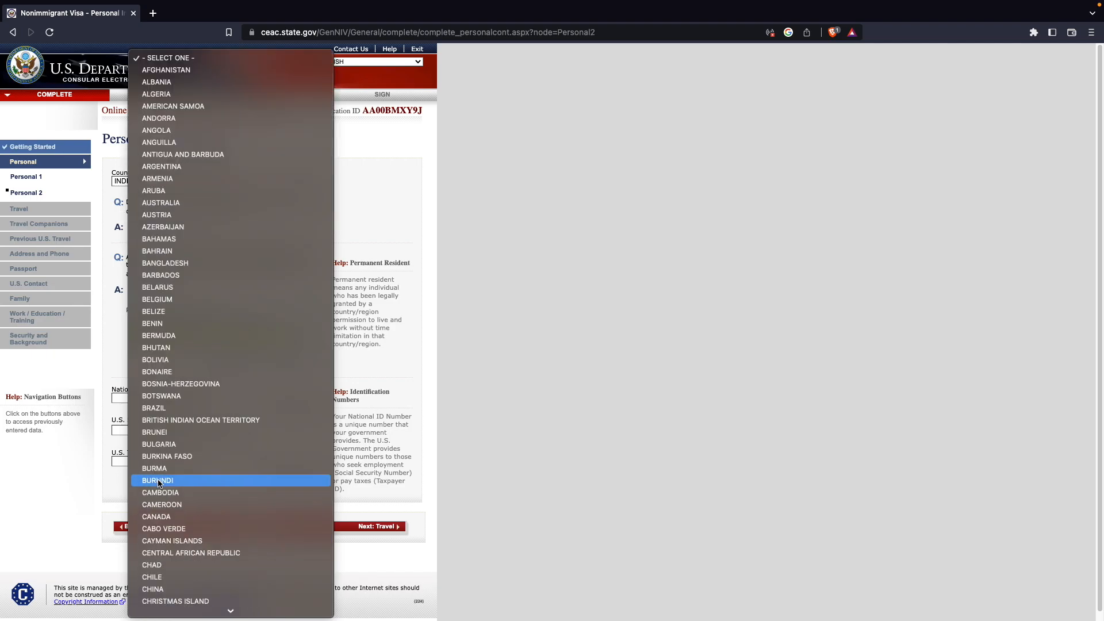
left_click(158, 516)
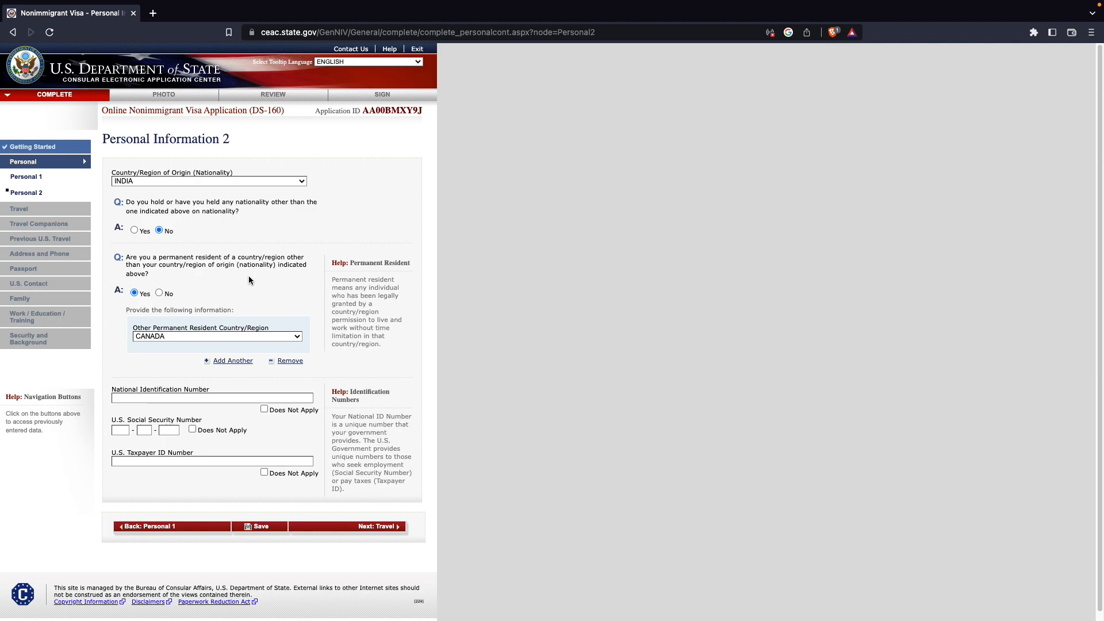
- Answer No to permanent residency elsewhere and enter the applicant's national identification number
left_click(160, 293)
left_click(209, 372)
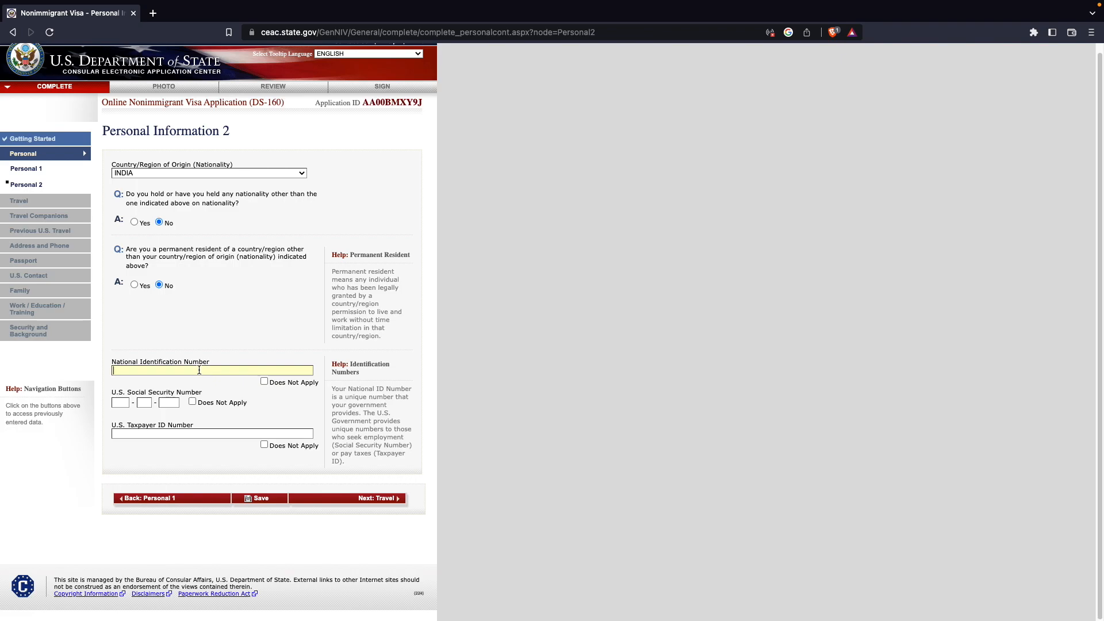
type("123456789")
- Mark both the U.S. Social Security Number and U.S. Taxpayer ID Number as Does Not Apply
left_click(193, 402)
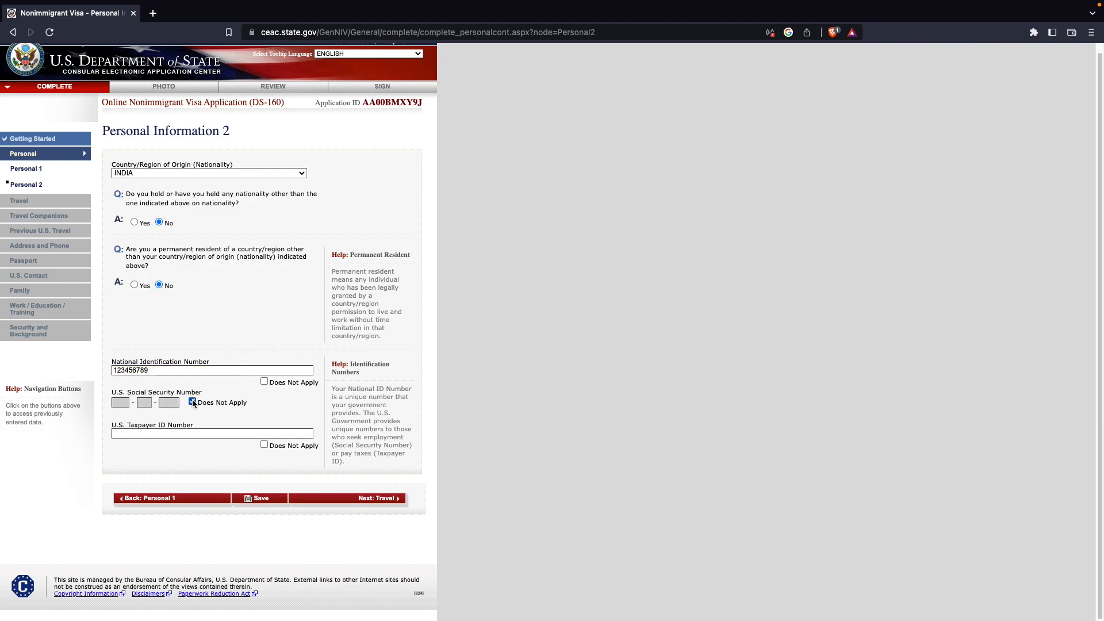
left_click(265, 445)
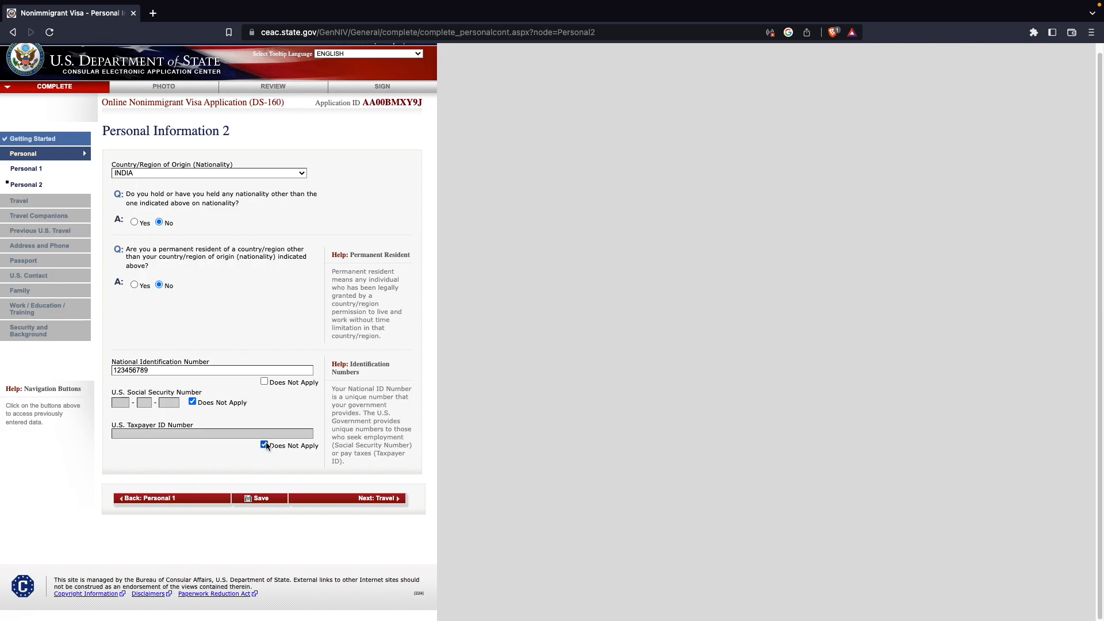
- Save the Personal Information 2 page, continue the application and move on to Travel
left_click(268, 497)
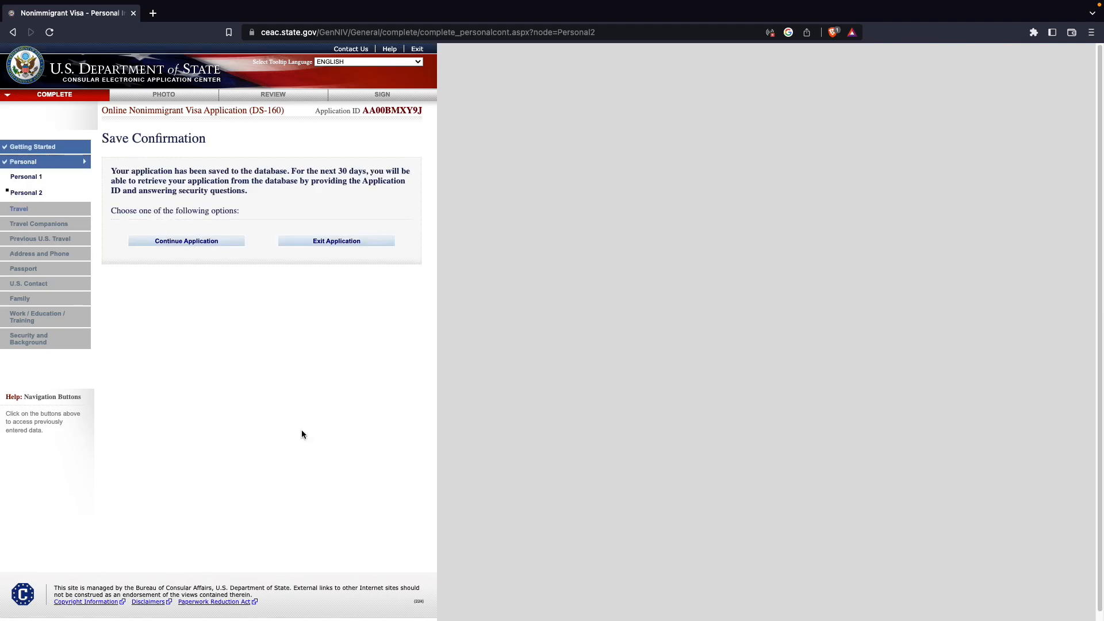
left_click(192, 241)
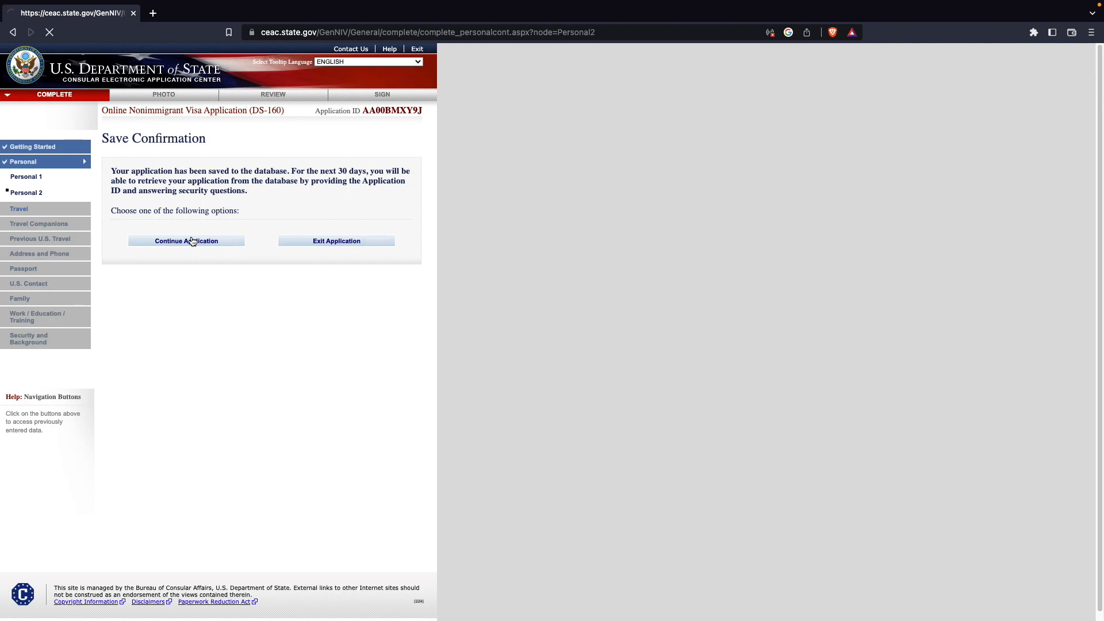
left_click(374, 506)
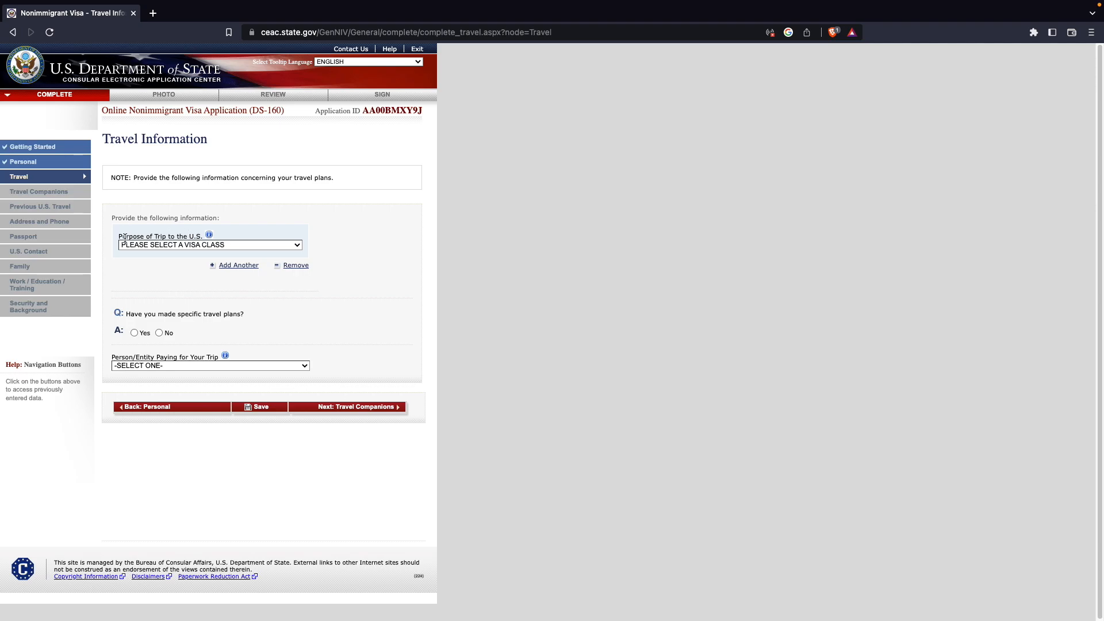
- Set the trip purpose to TEMP. BUSINESS PLEASURE VISITOR (B), specifying BUSINESS & TOURISM (TEMPORARY VISITOR) (B1/B2)
left_click(220, 244)
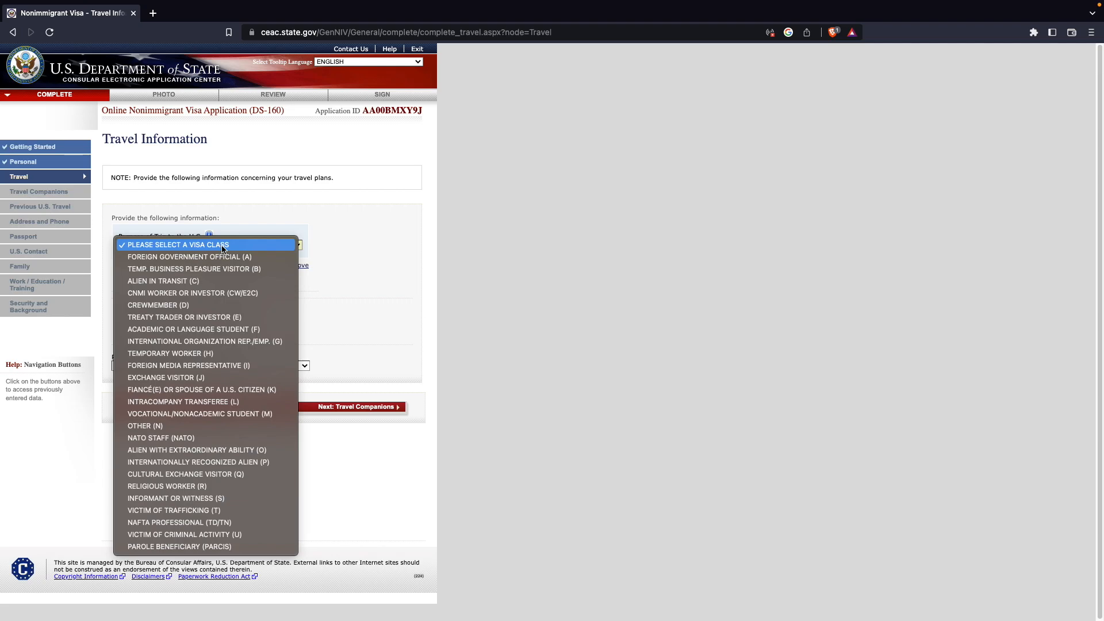
left_click(184, 269)
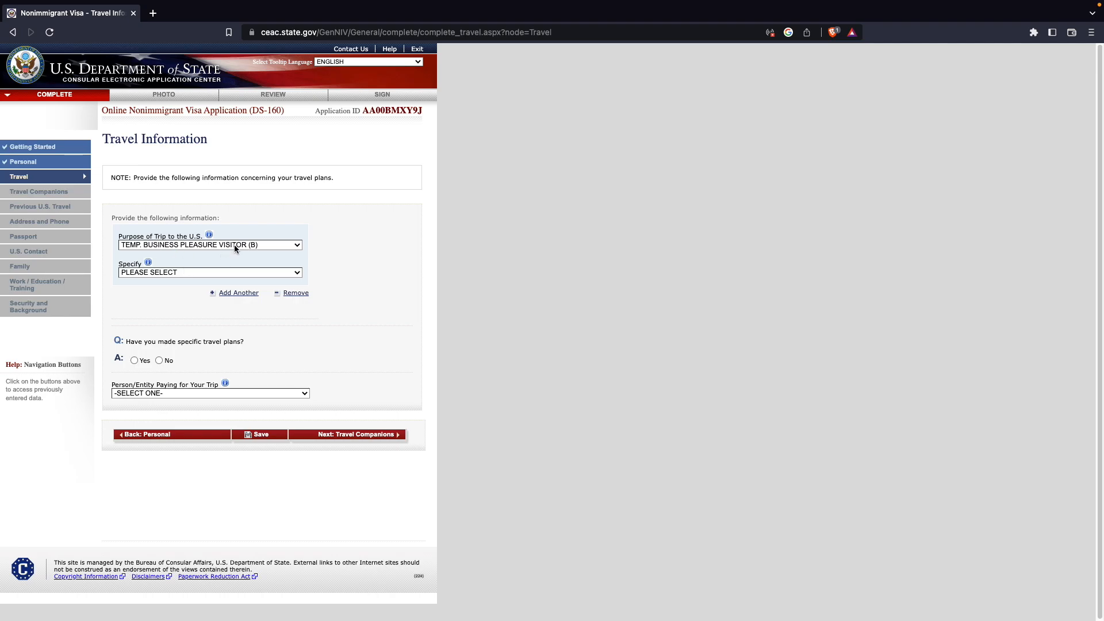
left_click(194, 273)
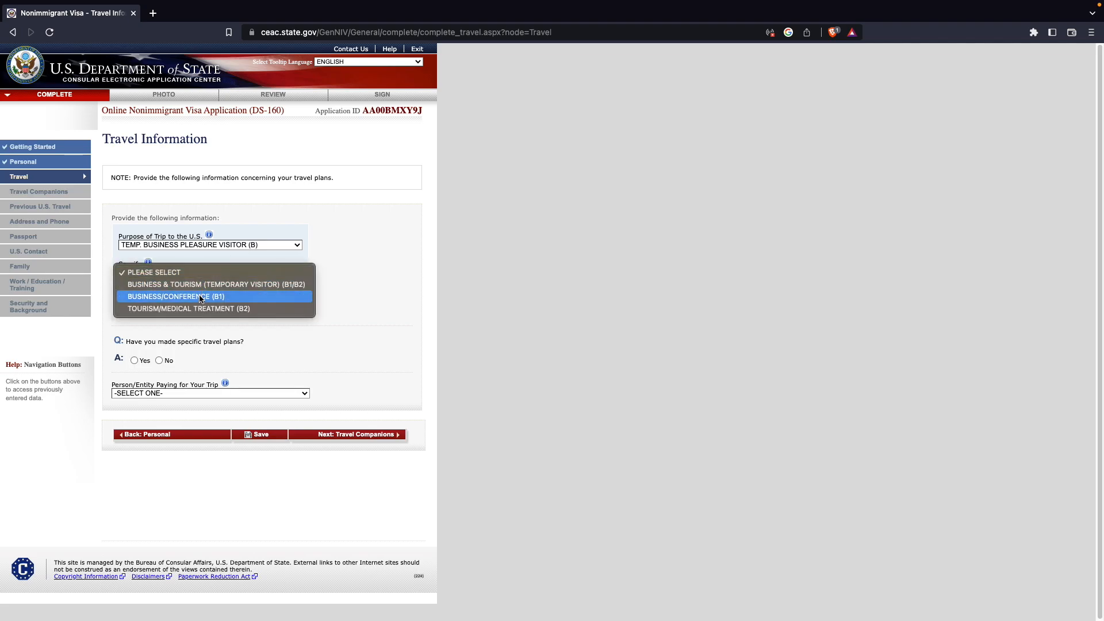
left_click(148, 285)
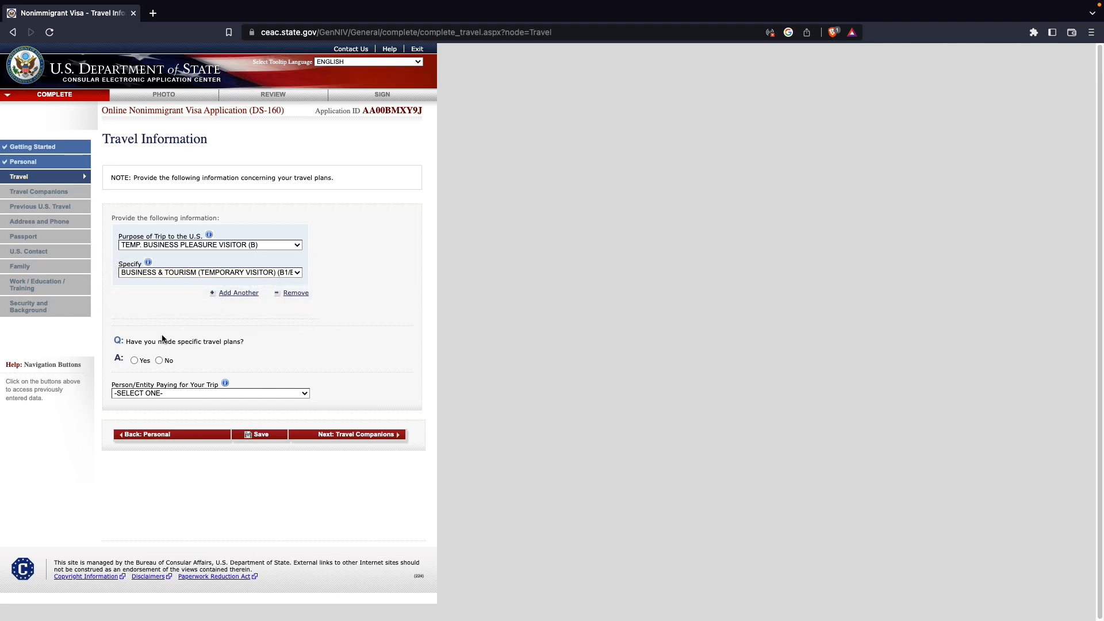
- Answer No to having made specific travel plans
left_click_drag(125, 341, 252, 343)
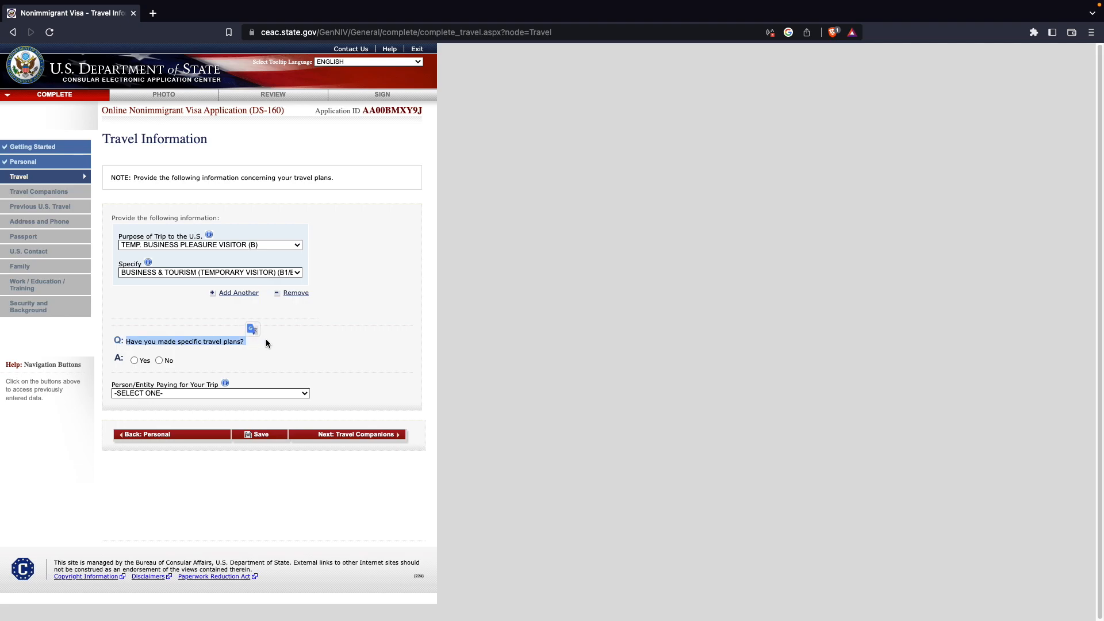
left_click(266, 344)
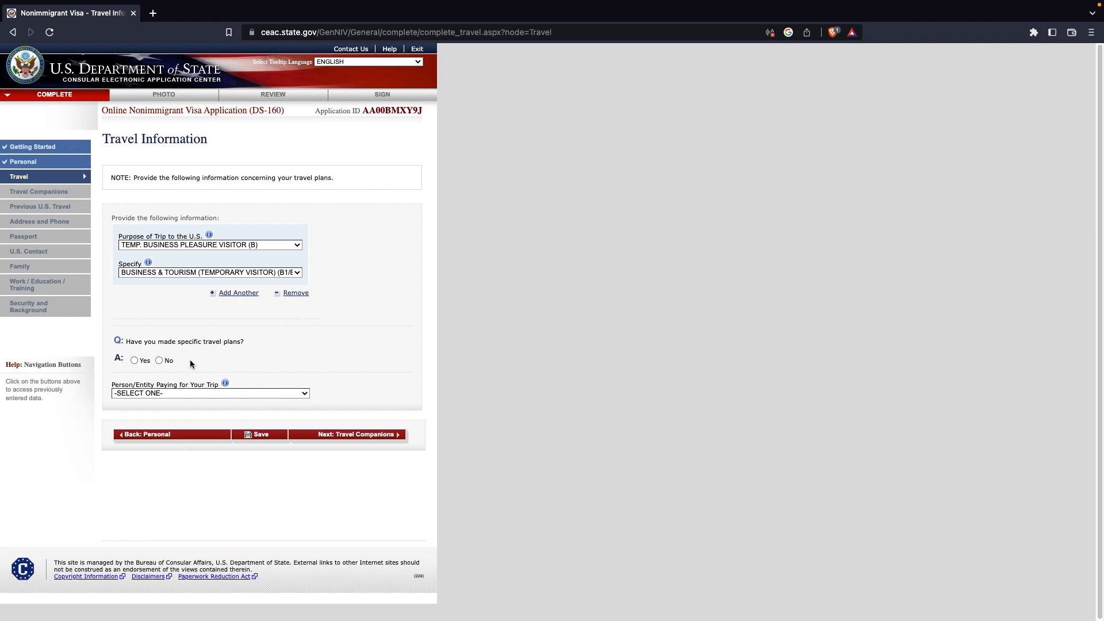
left_click(133, 359)
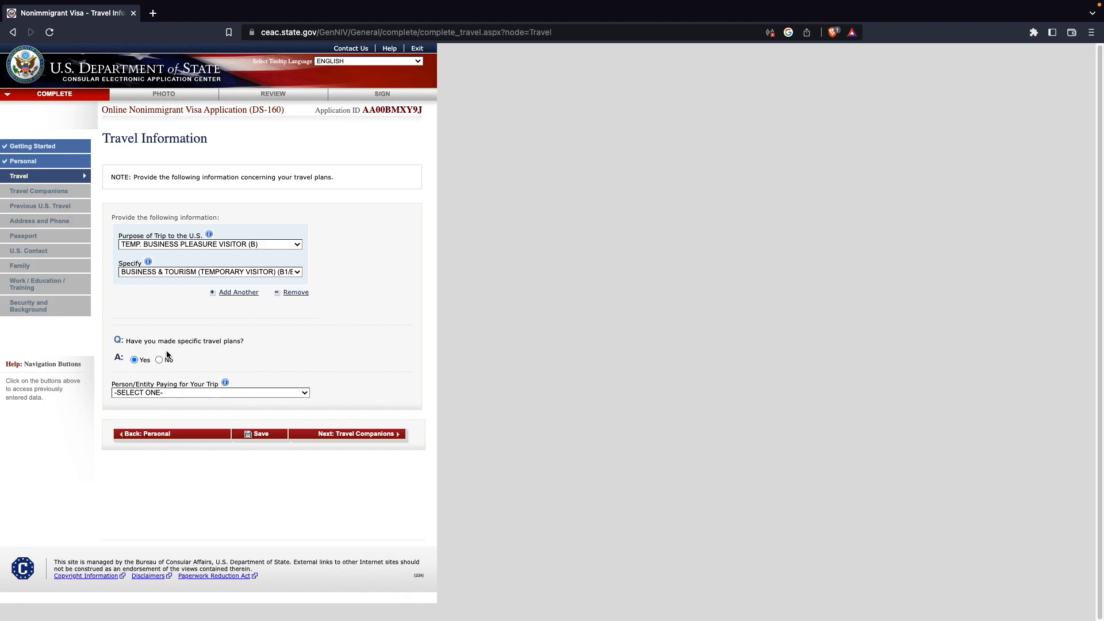
left_click(160, 361)
- Set the person/entity paying for the trip to SELF
left_click(184, 391)
left_click(250, 345)
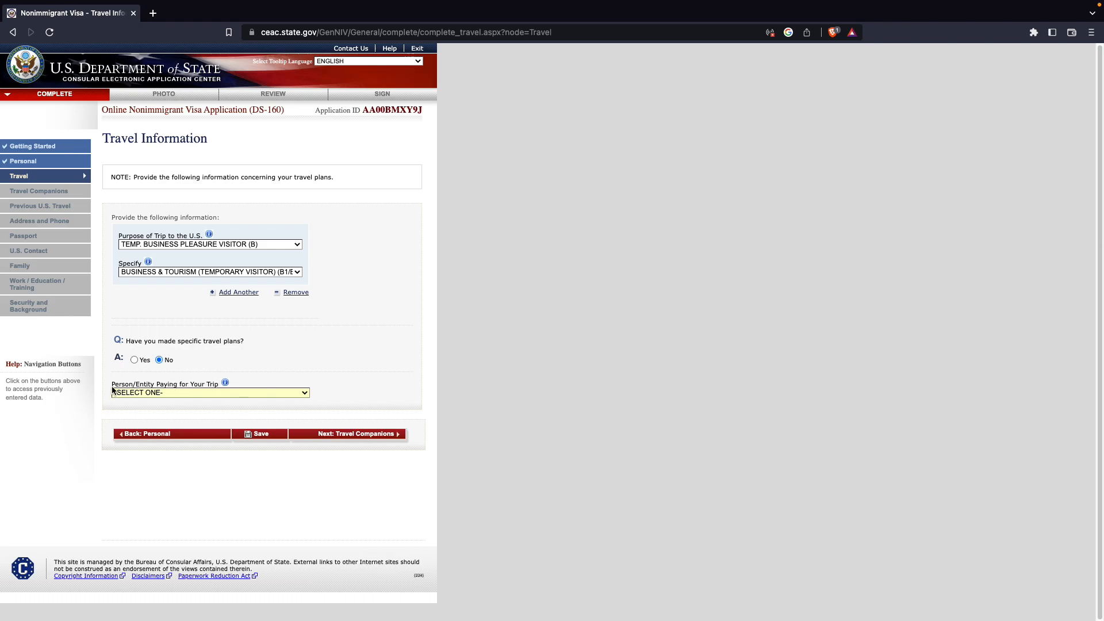
left_click_drag(111, 384, 171, 394)
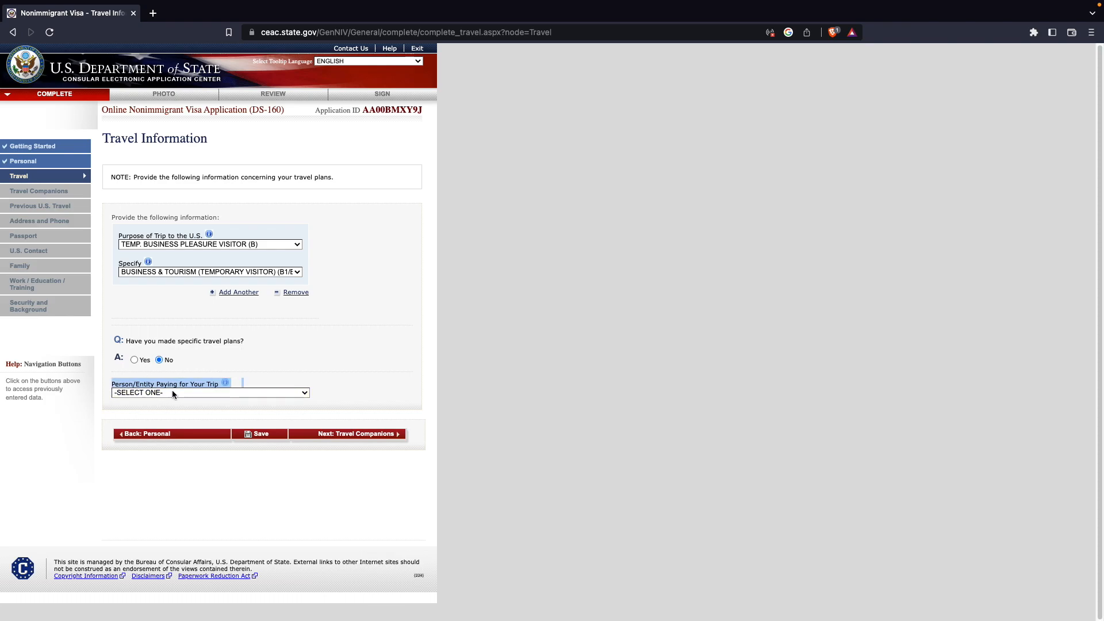
left_click(217, 392)
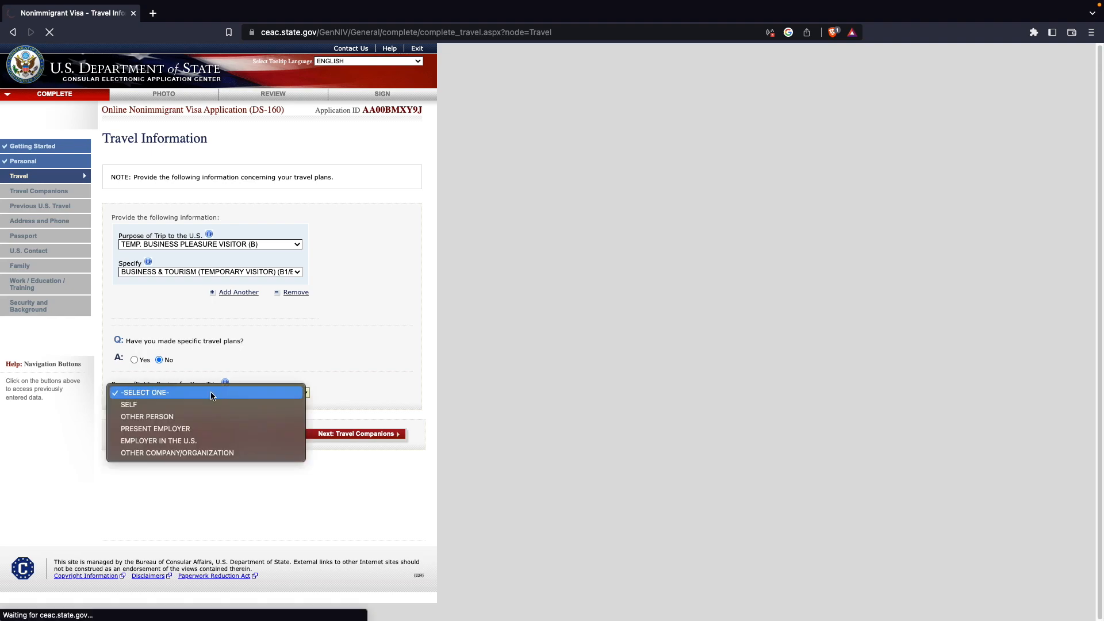
left_click(165, 404)
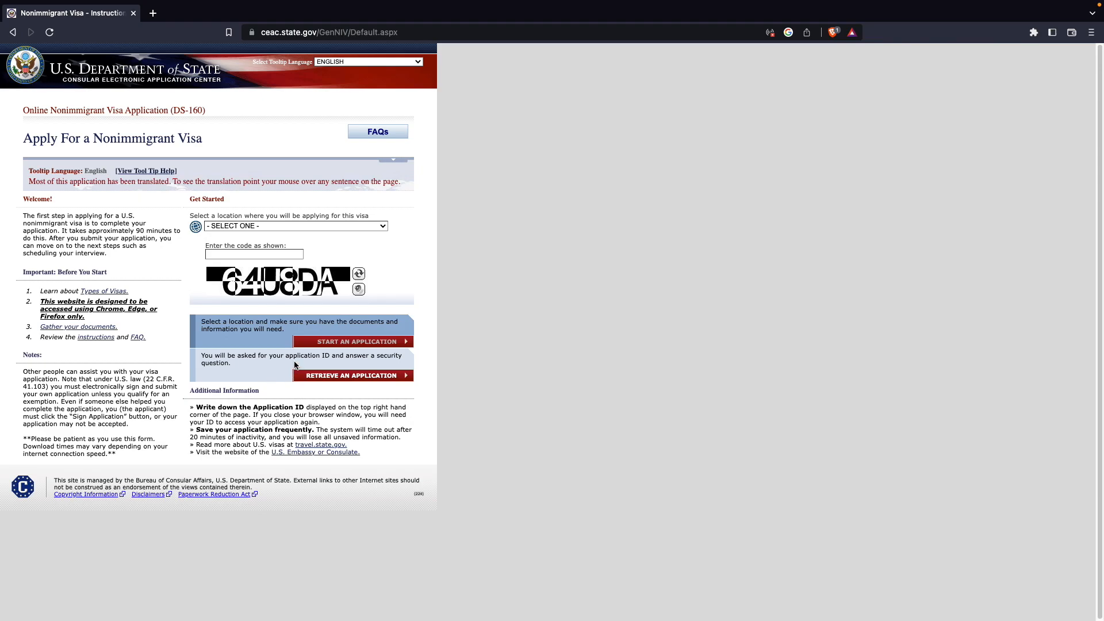
- Select CANADA, TORONTO as the location for the visa application
left_click(351, 377)
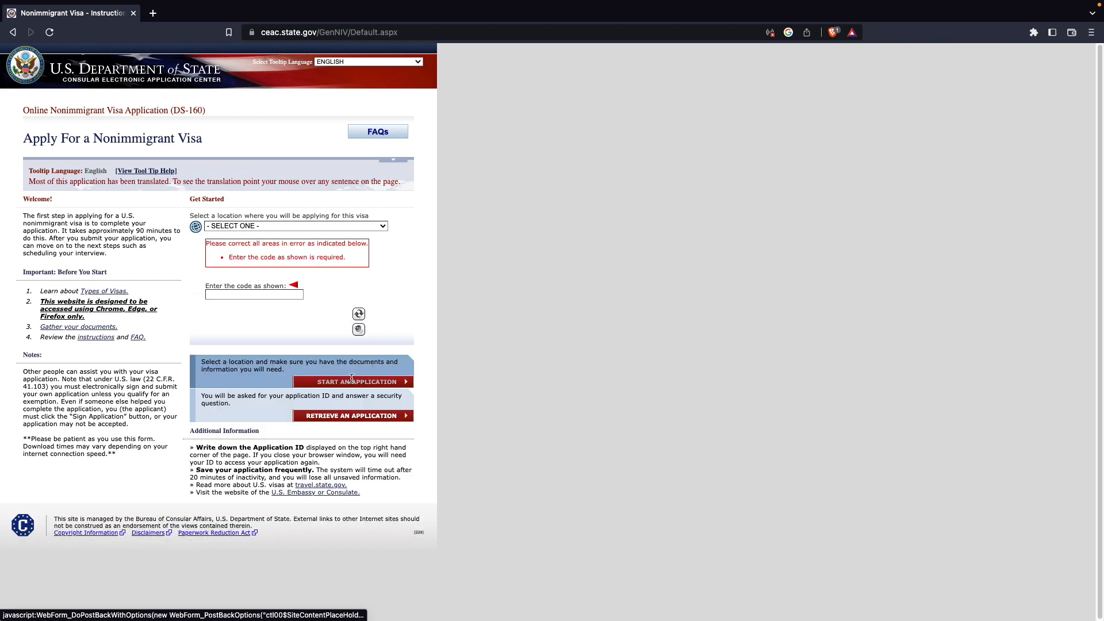
left_click(281, 225)
scroll(282, 373, "down", 10)
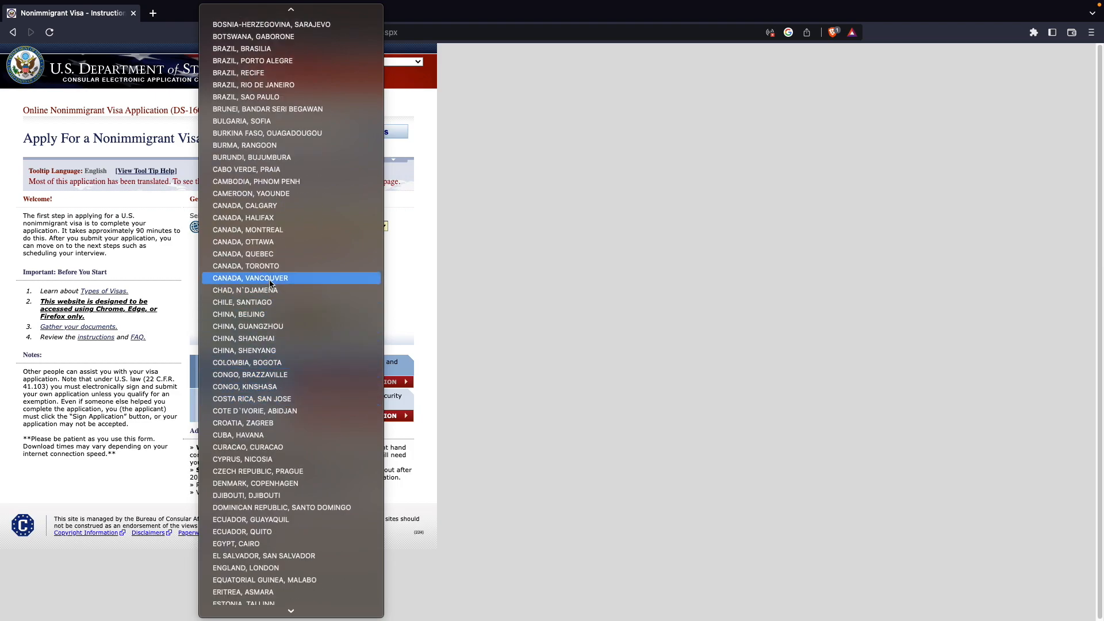
left_click(232, 273)
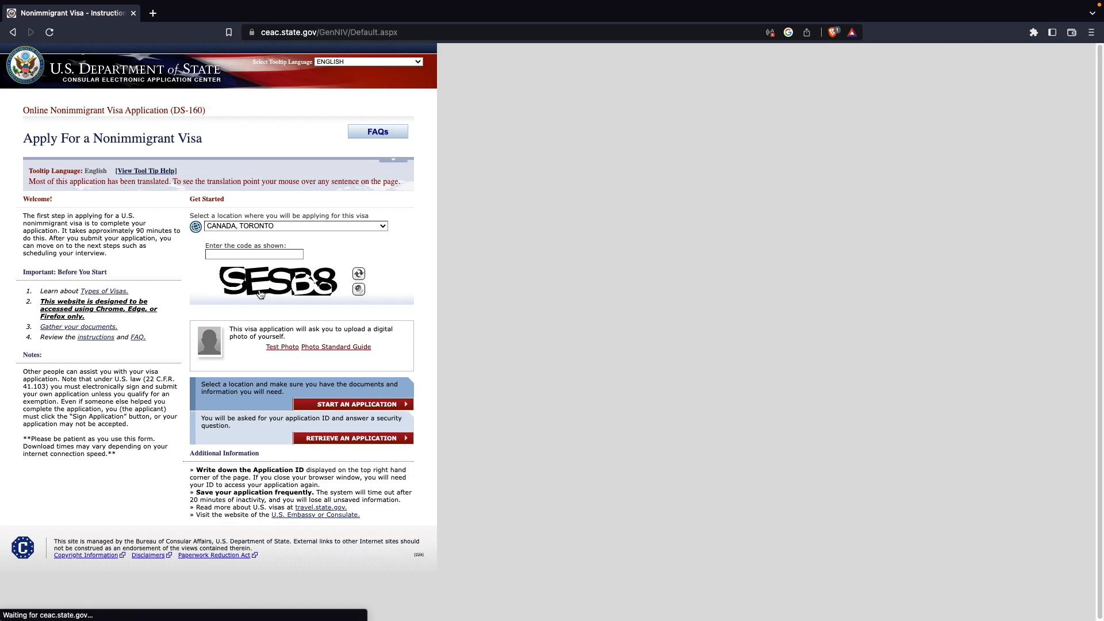
- Enter the displayed captcha verification code and choose to retrieve an existing application, selecting the Application ID field
type("SESB8")
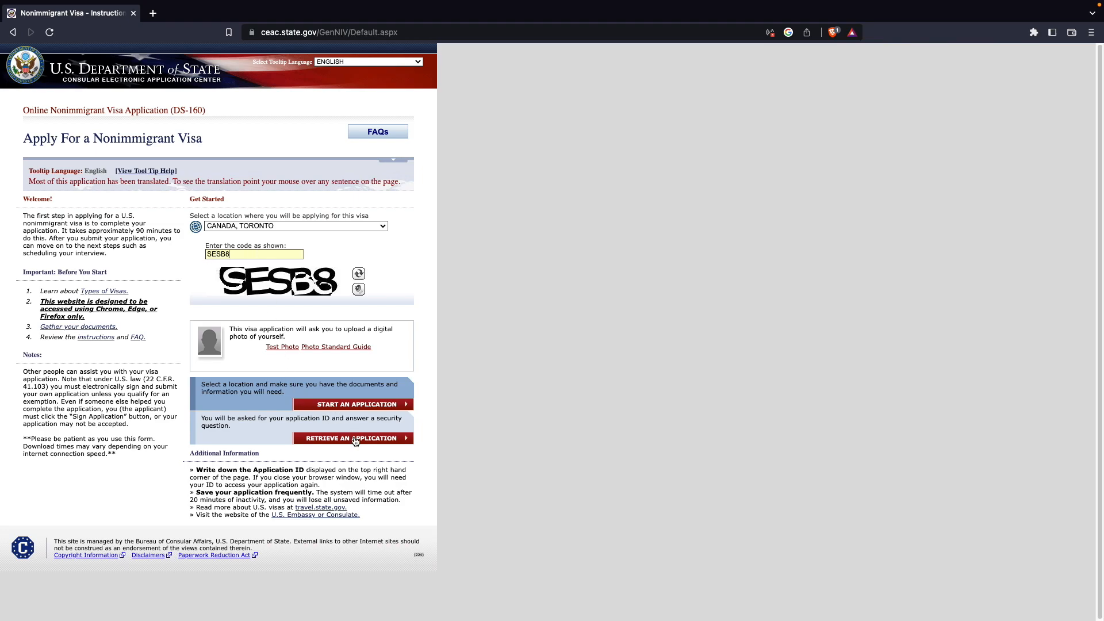
left_click(355, 439)
left_click(197, 199)
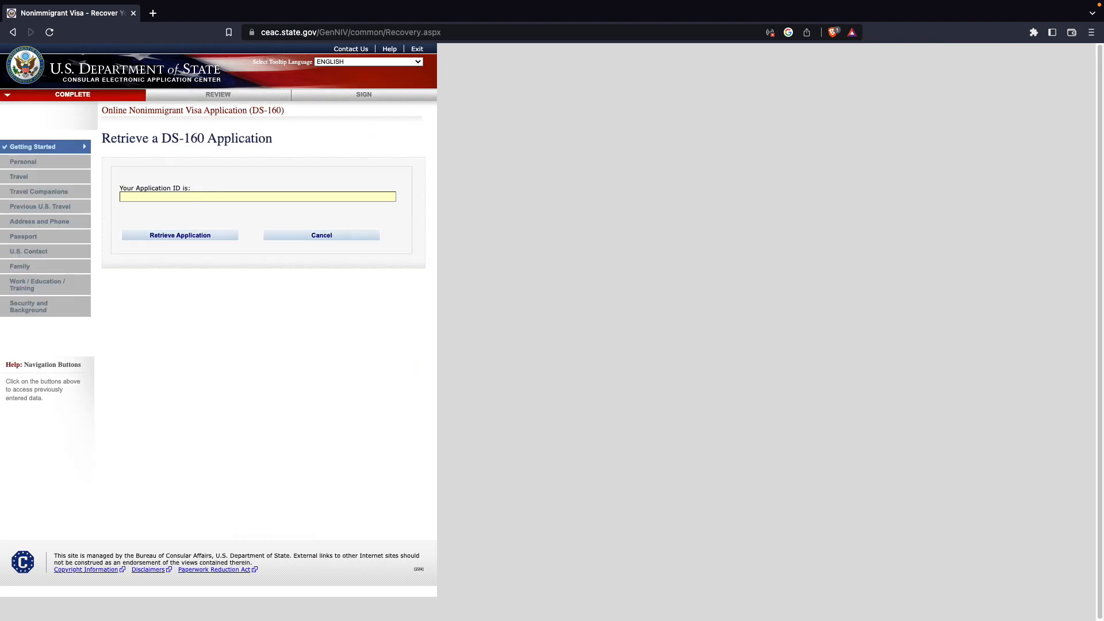
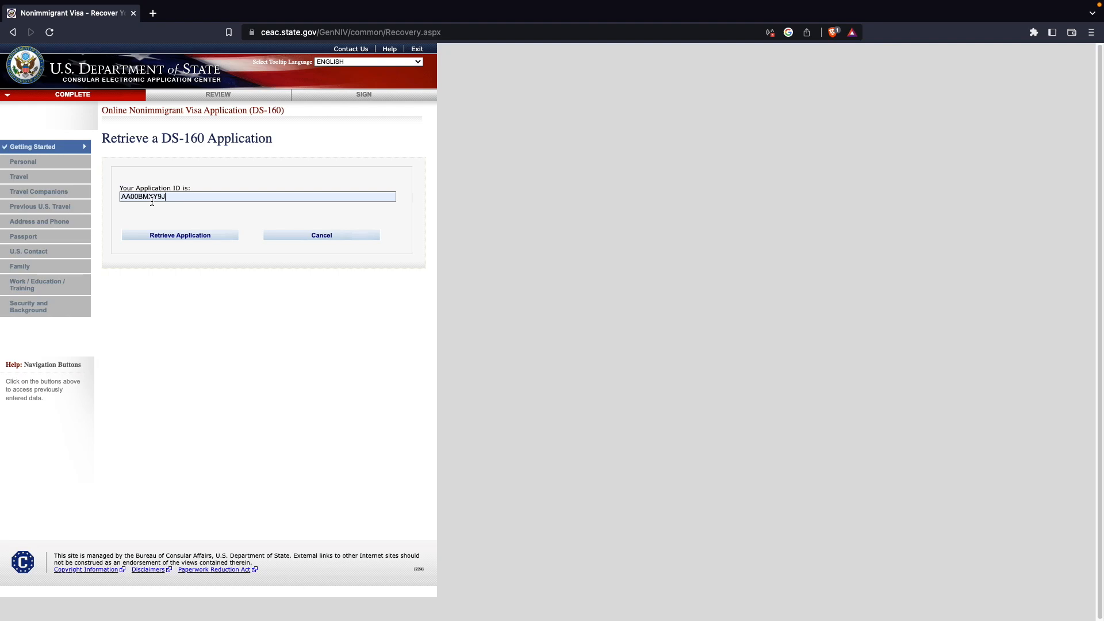
- Paste the saved Application ID and retrieve the application
left_click(168, 236)
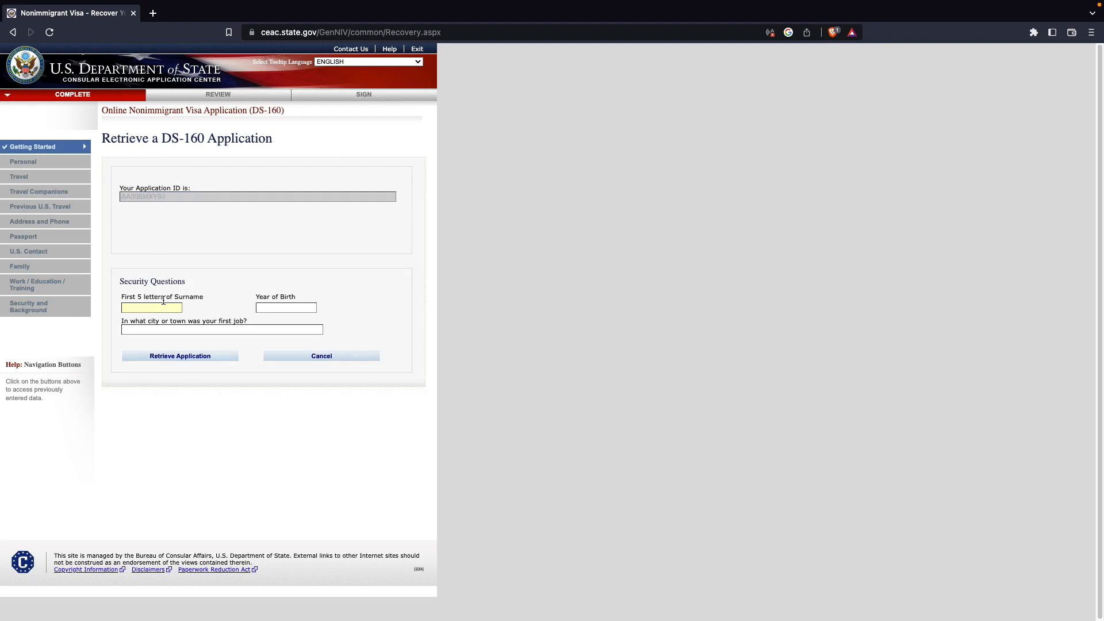
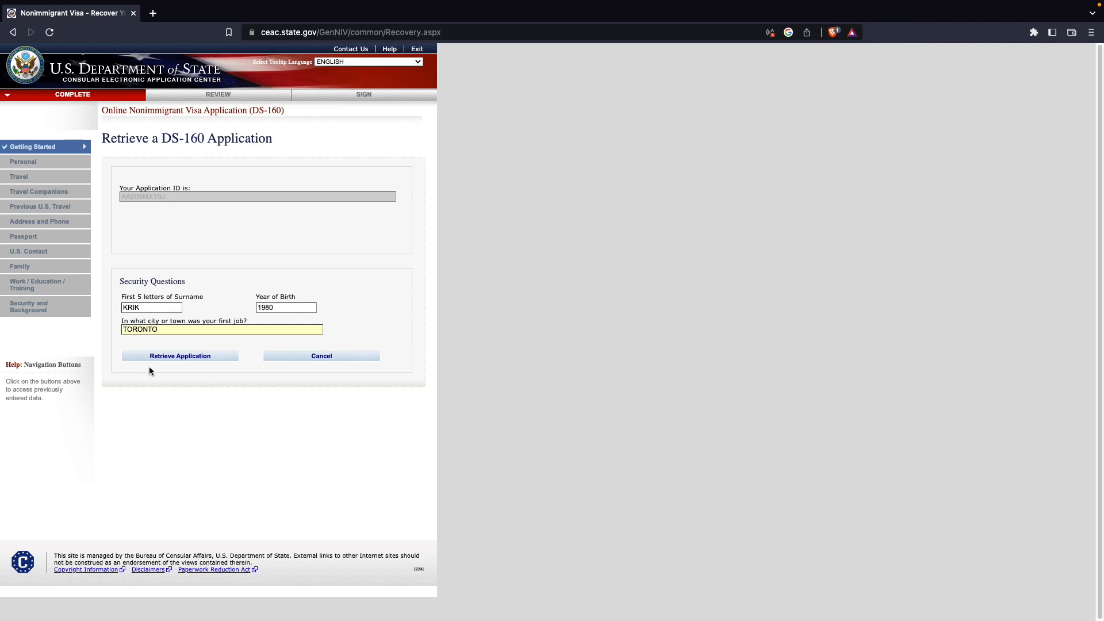
- Answer the security questions with the surname letters, year of birth and first-job city, then retrieve the application
left_click(180, 356)
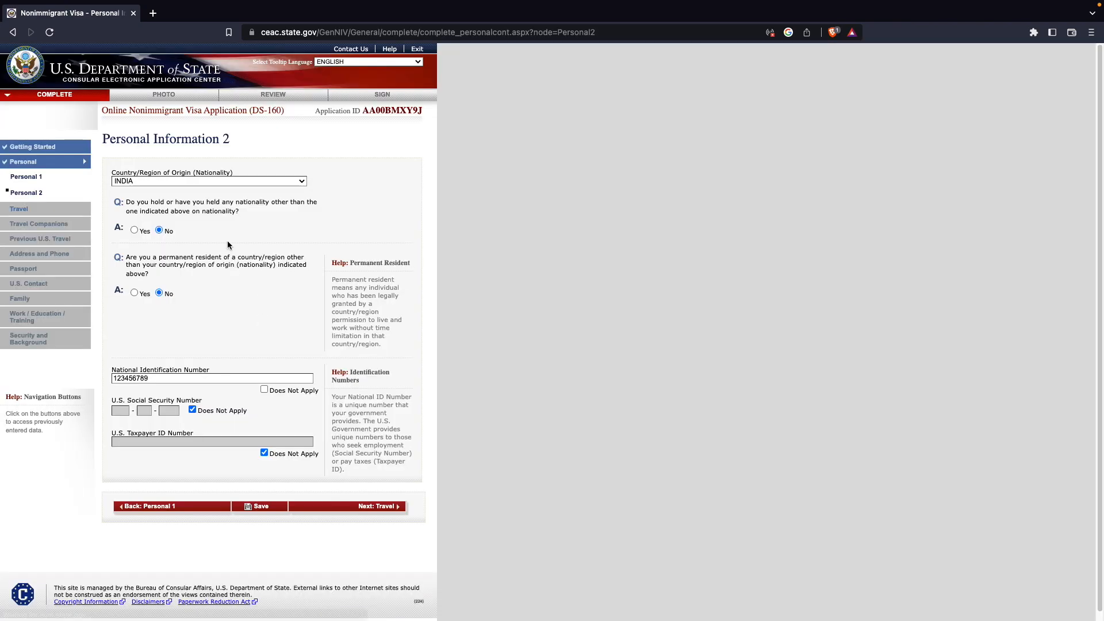
- Go to the Travel page and set the trip purpose to TEMP. BUSINESS PLEASURE VISITOR (B), specifying BUSINESS & TOURISM (TEMPORARY VISITOR) (B1/B2)
left_click(376, 506)
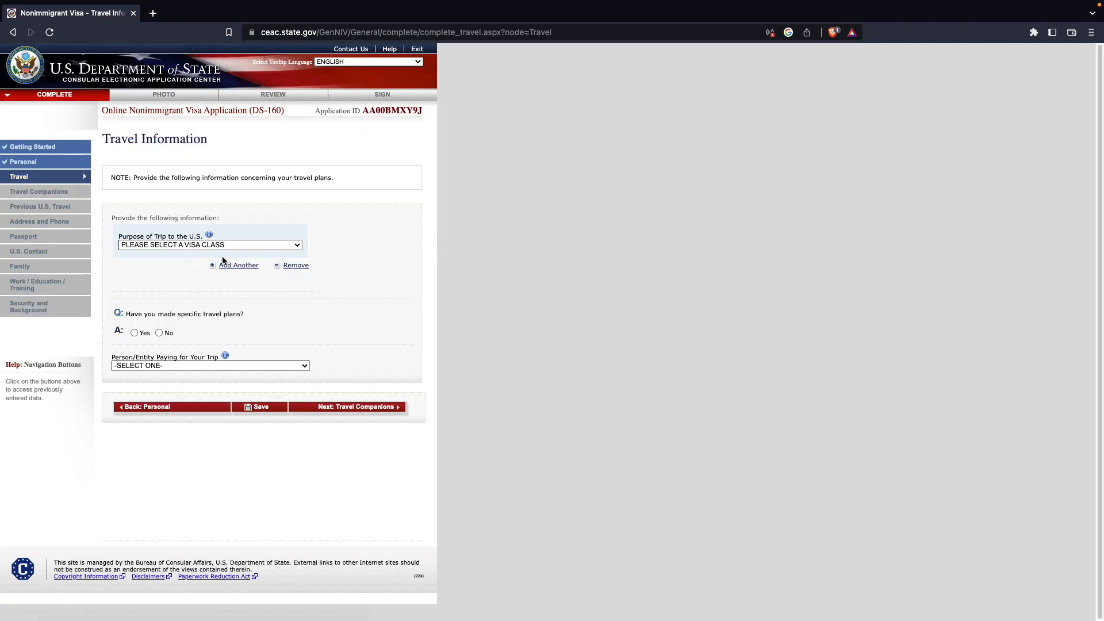
left_click(223, 244)
left_click(195, 269)
left_click(196, 272)
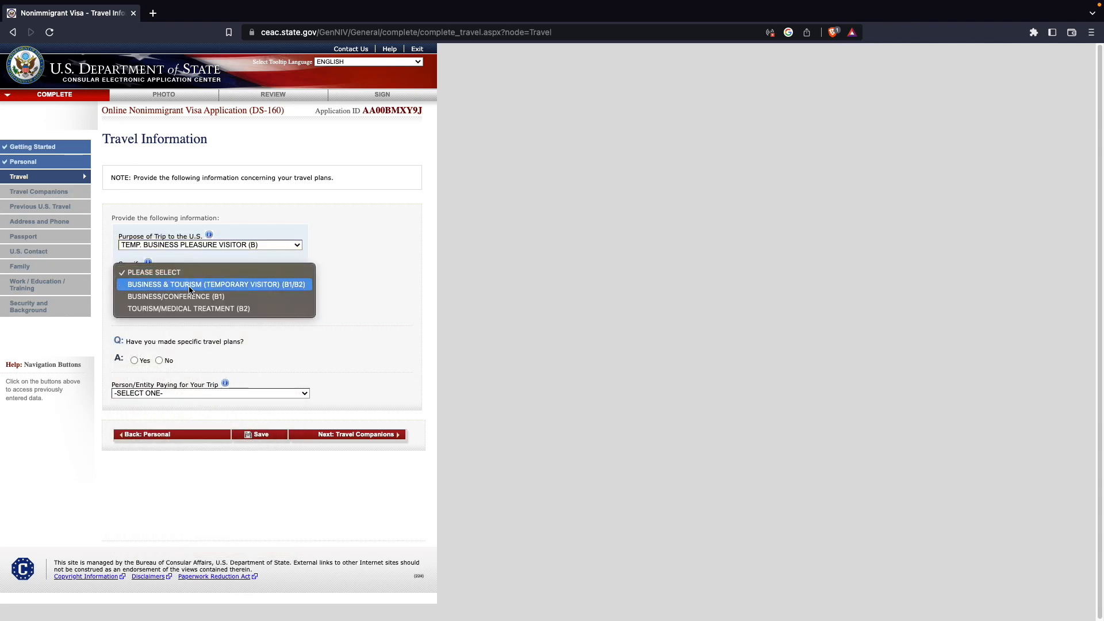
left_click(189, 284)
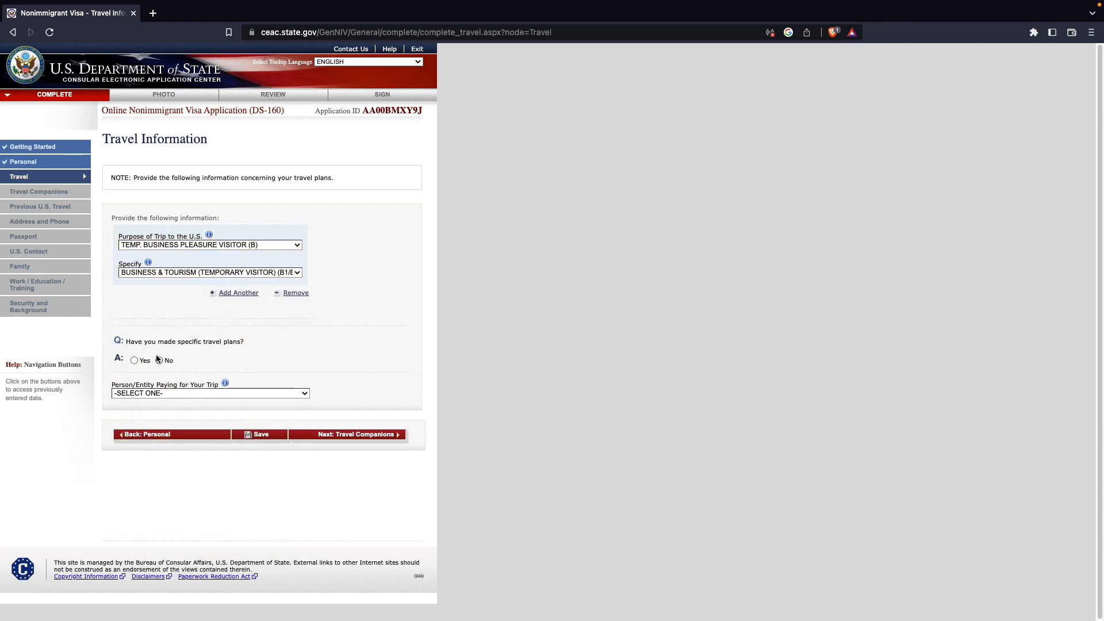
- Answer No to specific travel plans and set the intended date of arrival to 15 MAY 2023
left_click(160, 361)
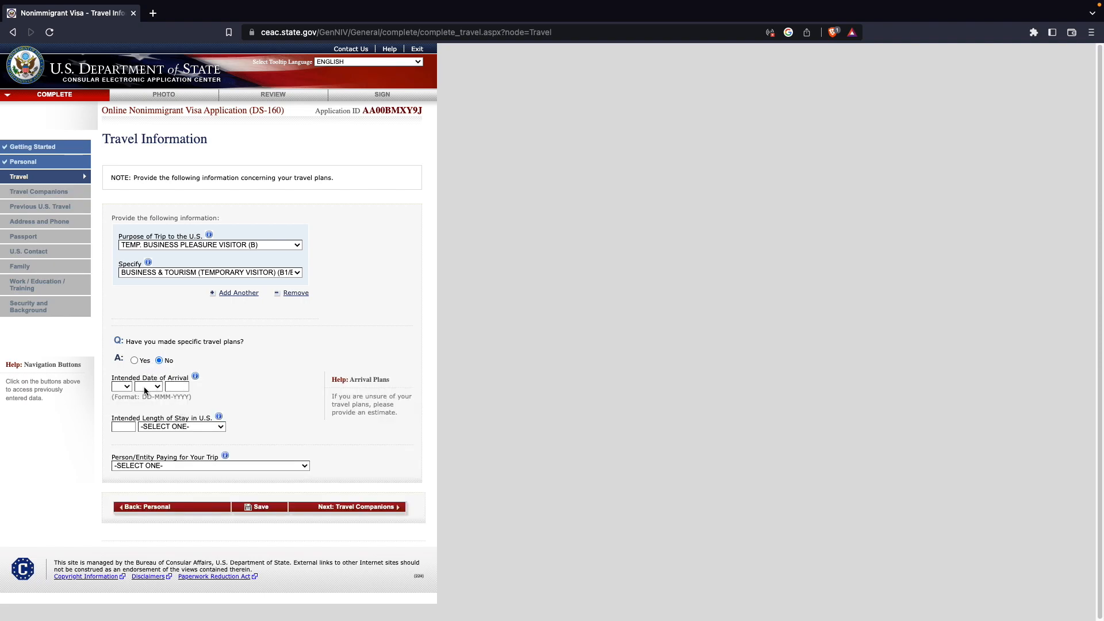
left_click(129, 386)
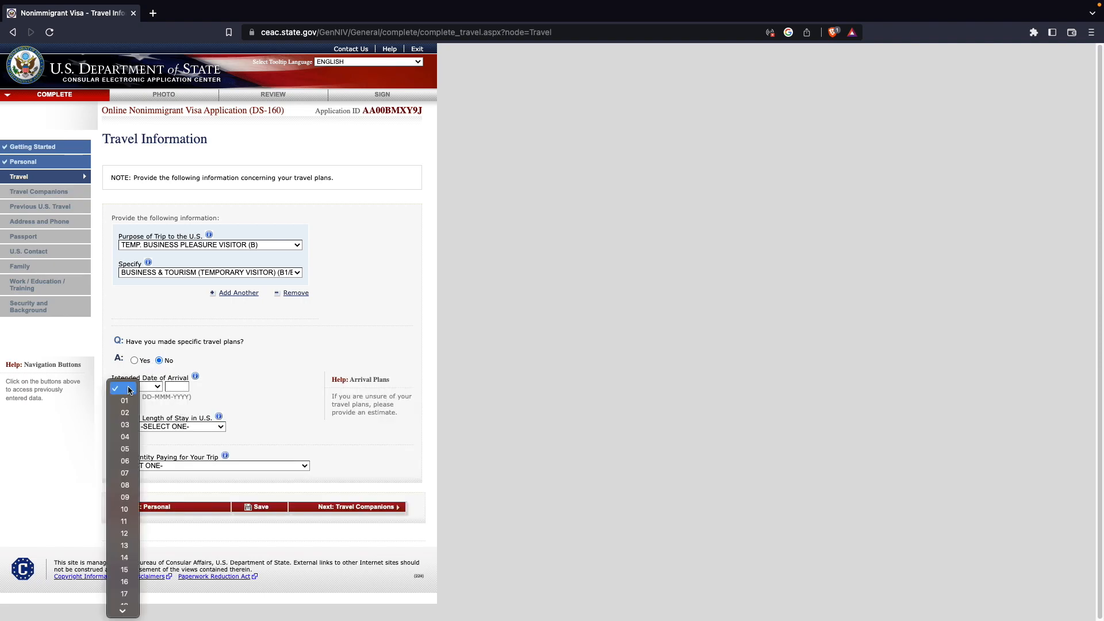
scroll(129, 425, "down", 5)
left_click(129, 429)
left_click(148, 386)
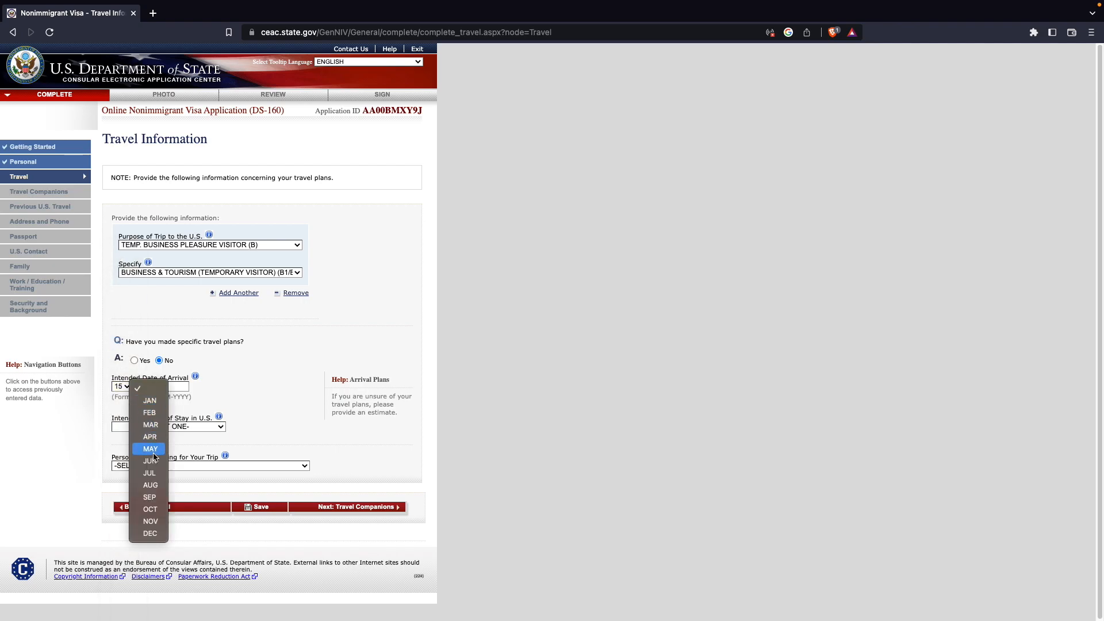
left_click(150, 451)
left_click(176, 387)
type("2023")
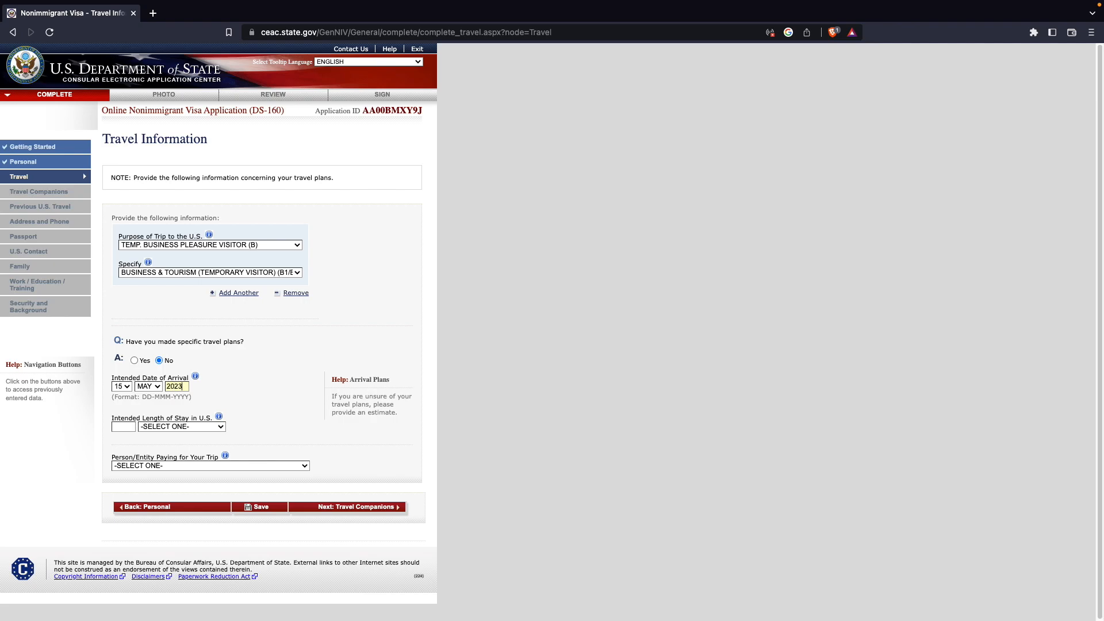
- Set the intended length of stay in the U.S. to 3 WEEK(S)
left_click(172, 430)
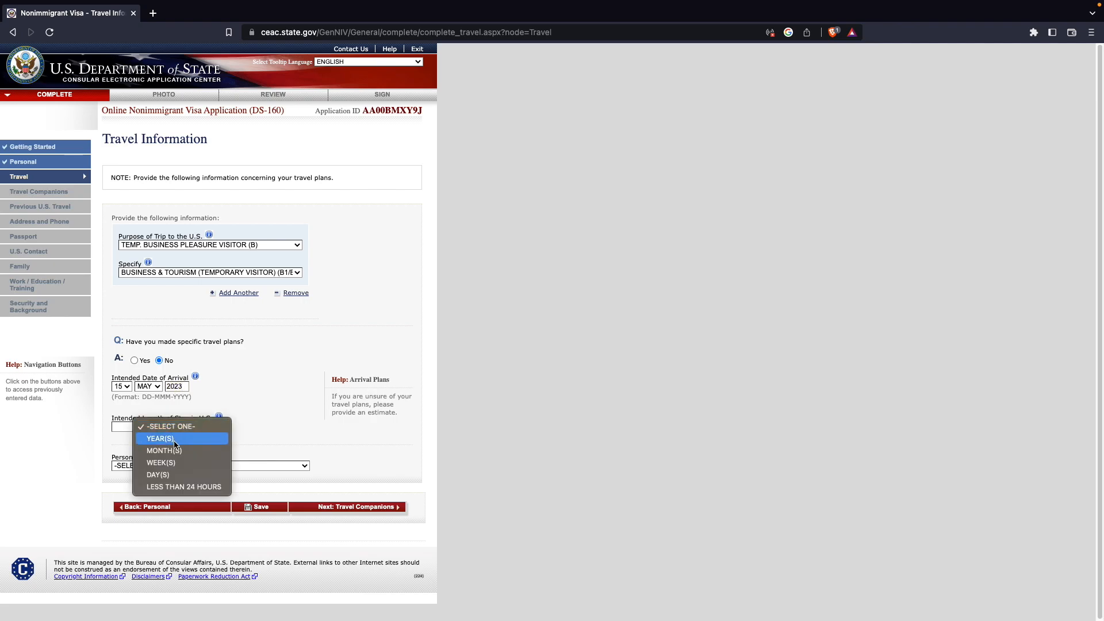
left_click(176, 462)
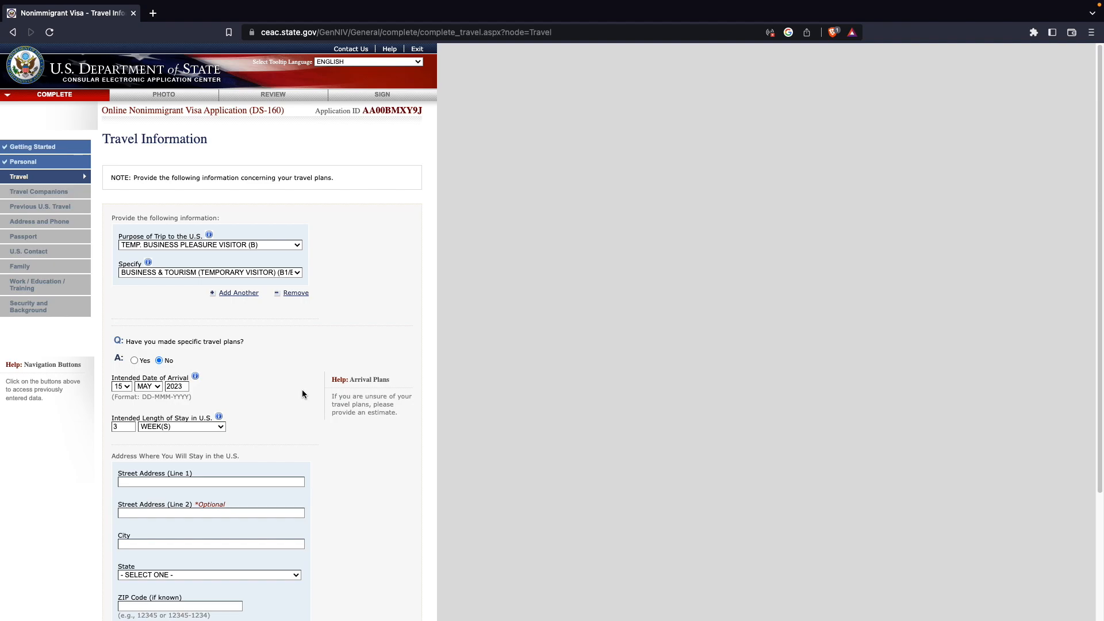
- Fill in the U.S. stay address with street, city, state ALABAMA and ZIP code
scroll(300, 392, "down", 1)
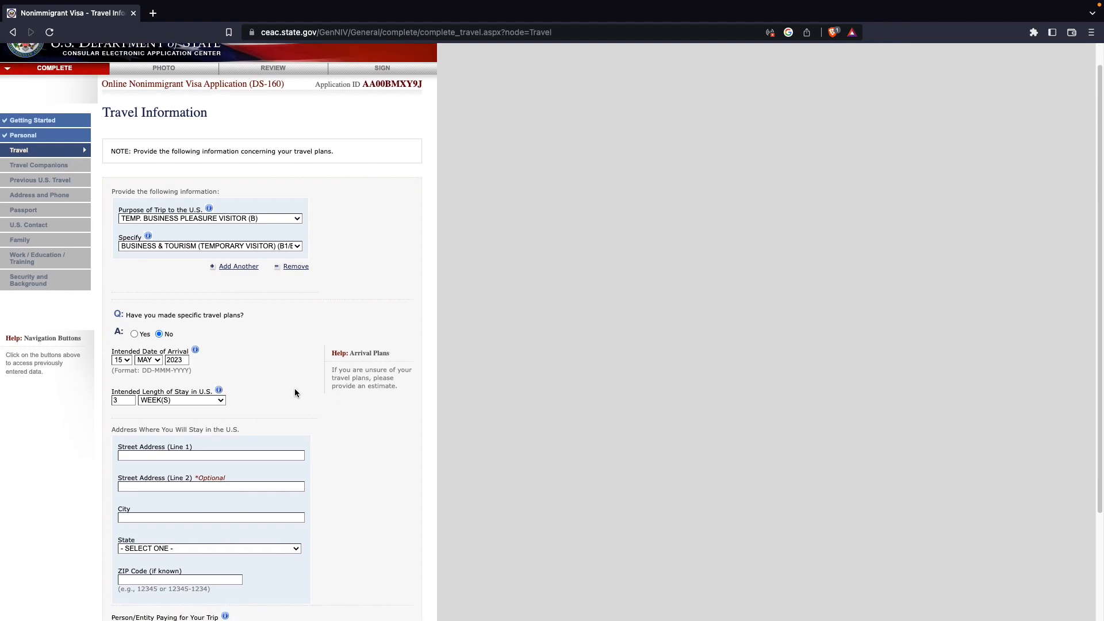
scroll(295, 392, "down", 3)
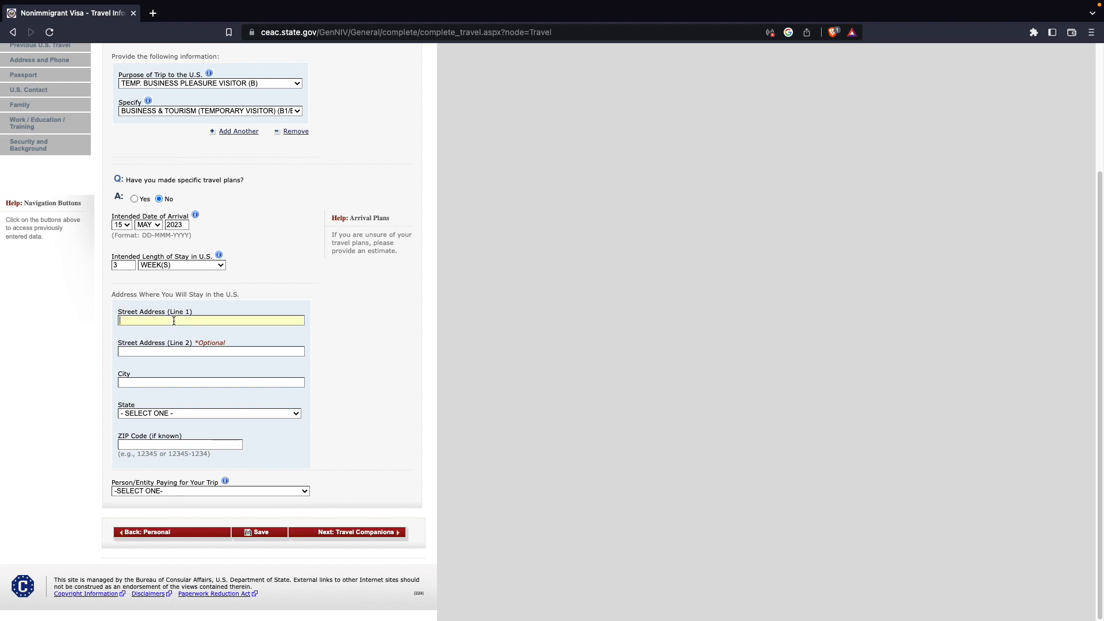
type("XYZZYXa")
key("Tab")
type("12345")
- Set the person paying for the trip to SELF and save the page, declining the browser's offer to save the address
left_click(160, 491)
left_click(159, 502)
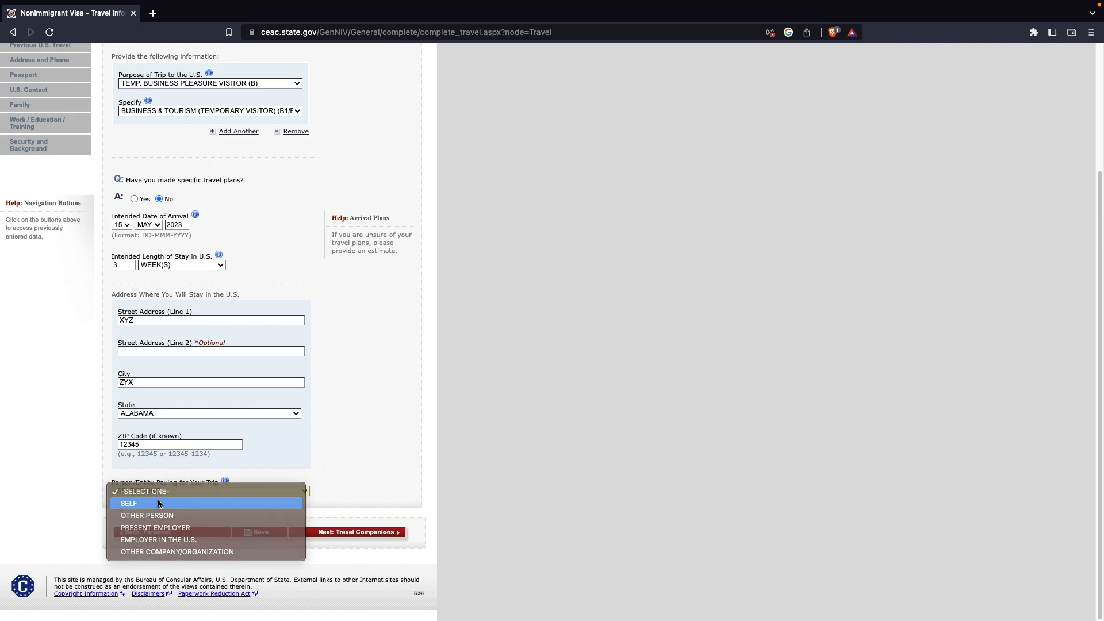
left_click(256, 532)
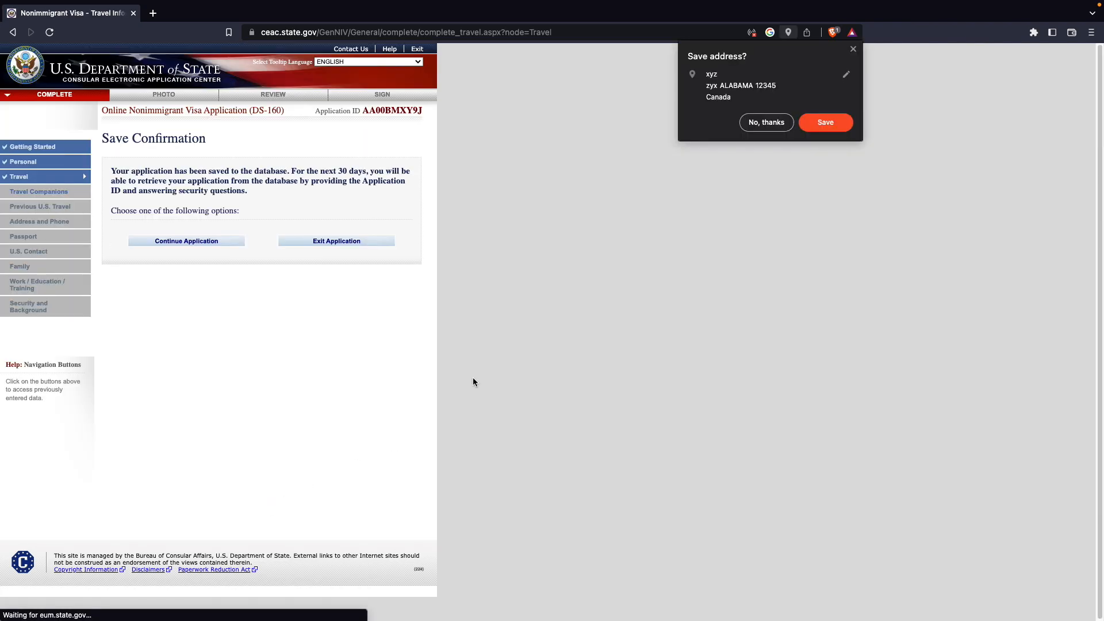
left_click(766, 122)
- Continue the application and move on to the Travel Companions page
left_click(185, 241)
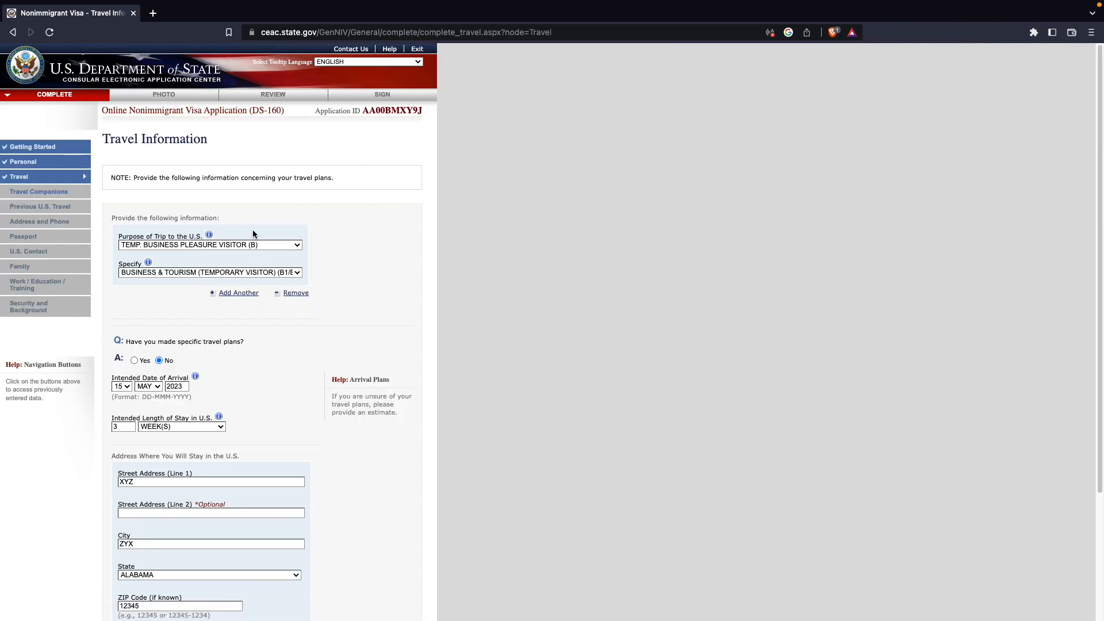
scroll(302, 233, "down", 3)
left_click(361, 532)
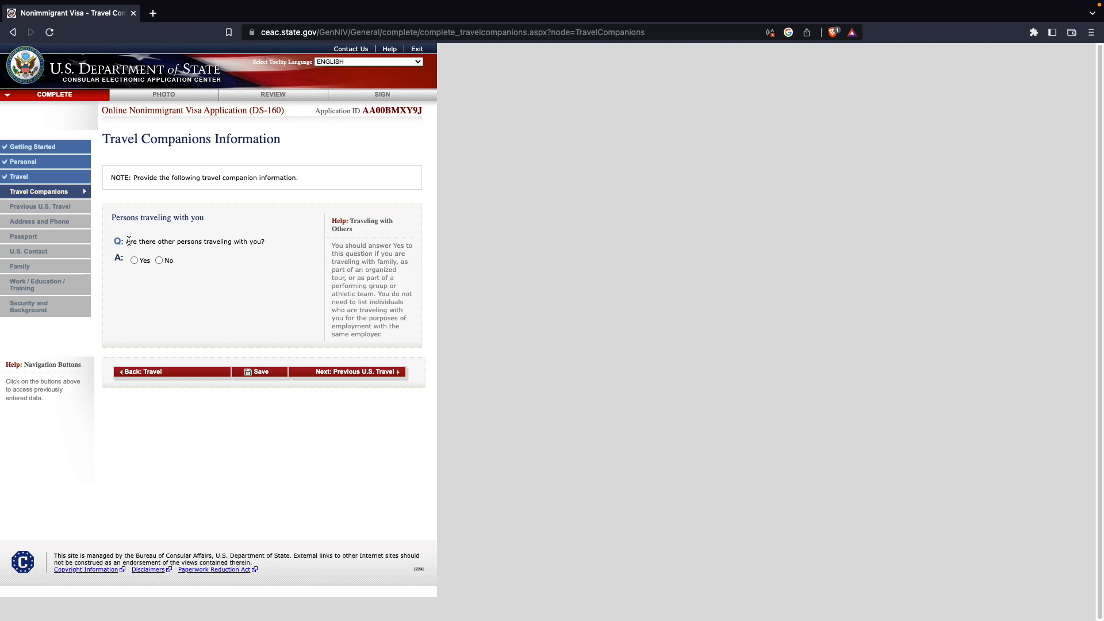
- Answer Yes to other persons traveling with you and No to traveling as part of a group
left_click(134, 261)
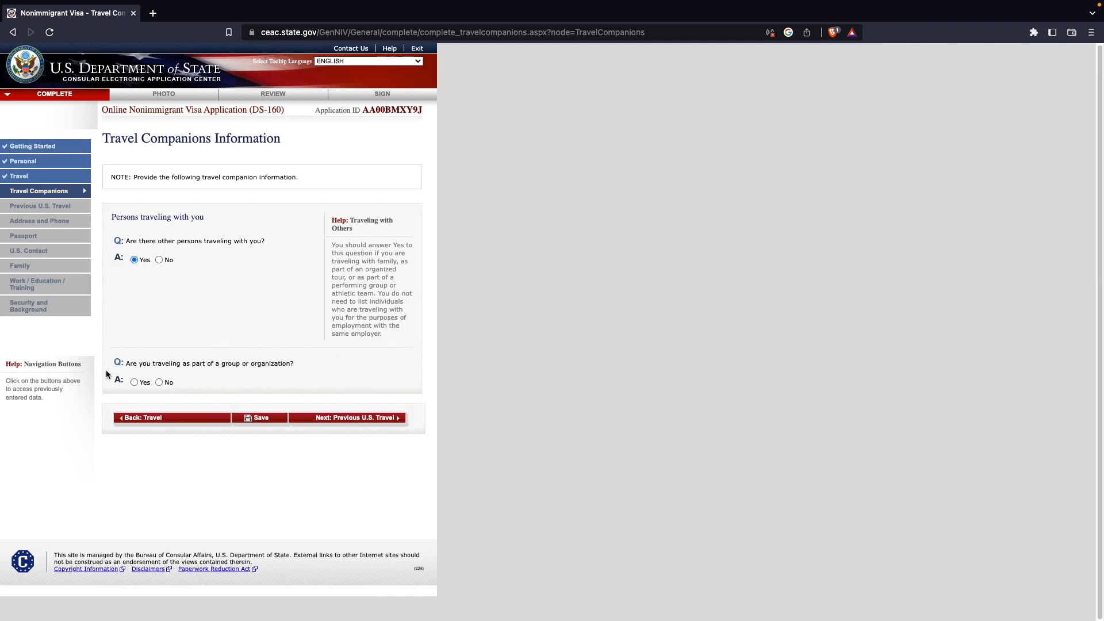
left_click_drag(224, 366, 282, 371)
left_click(158, 382)
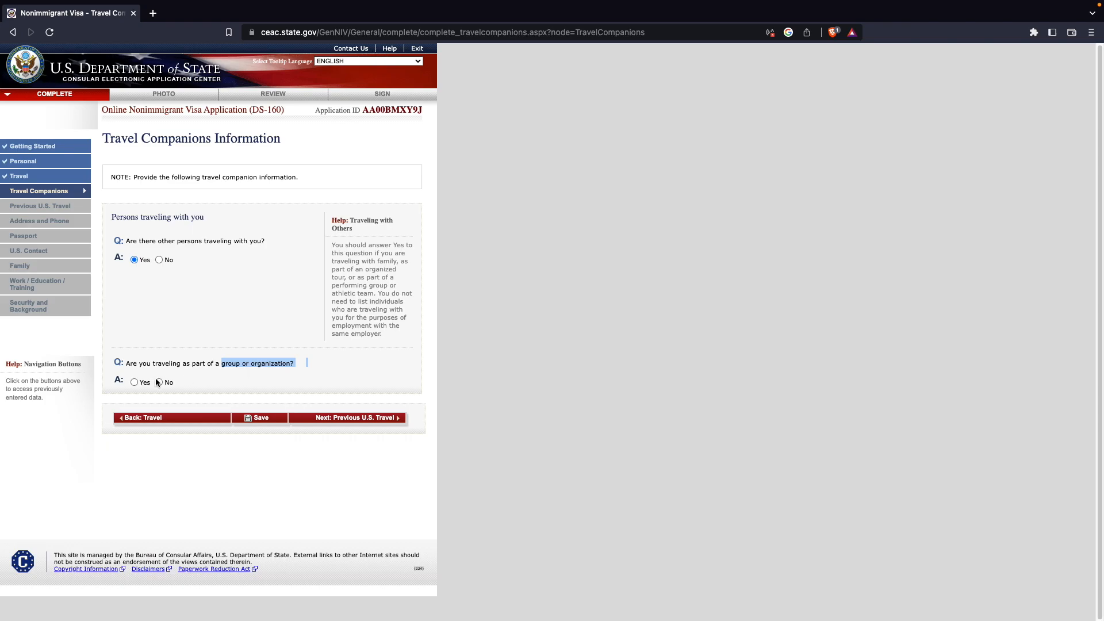
- Enter the travel companion's surname and given names and set the relationship to SPOUSE
scroll(258, 374, "down", 1)
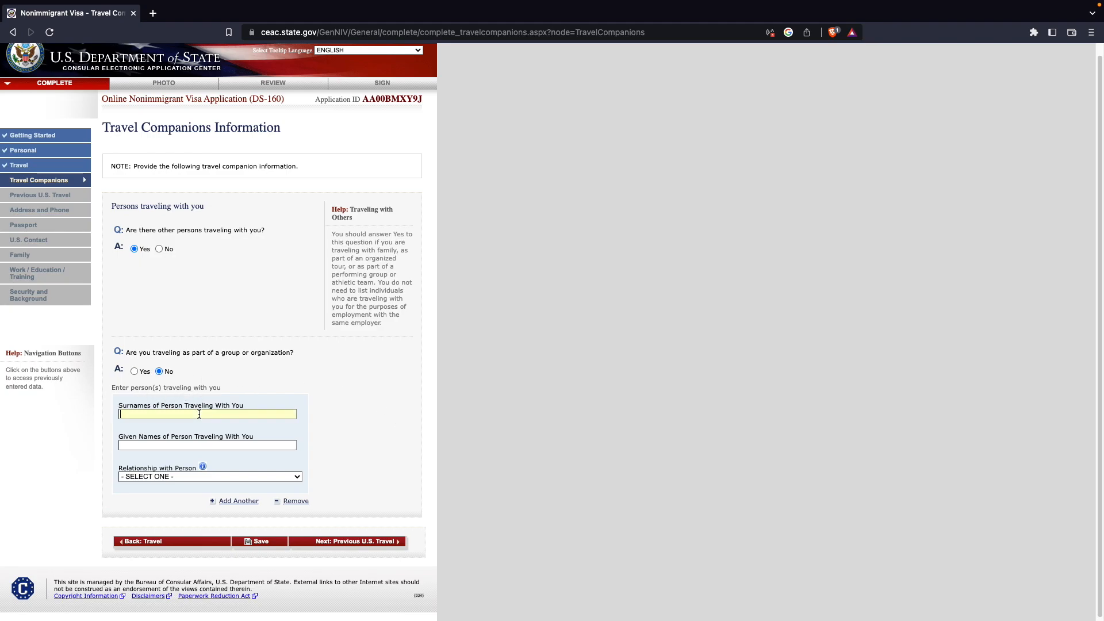
type("STE")
key("BackSpace")
key("BackSpace")
key("BackSpace")
type("XYZXYZ")
left_click(307, 394)
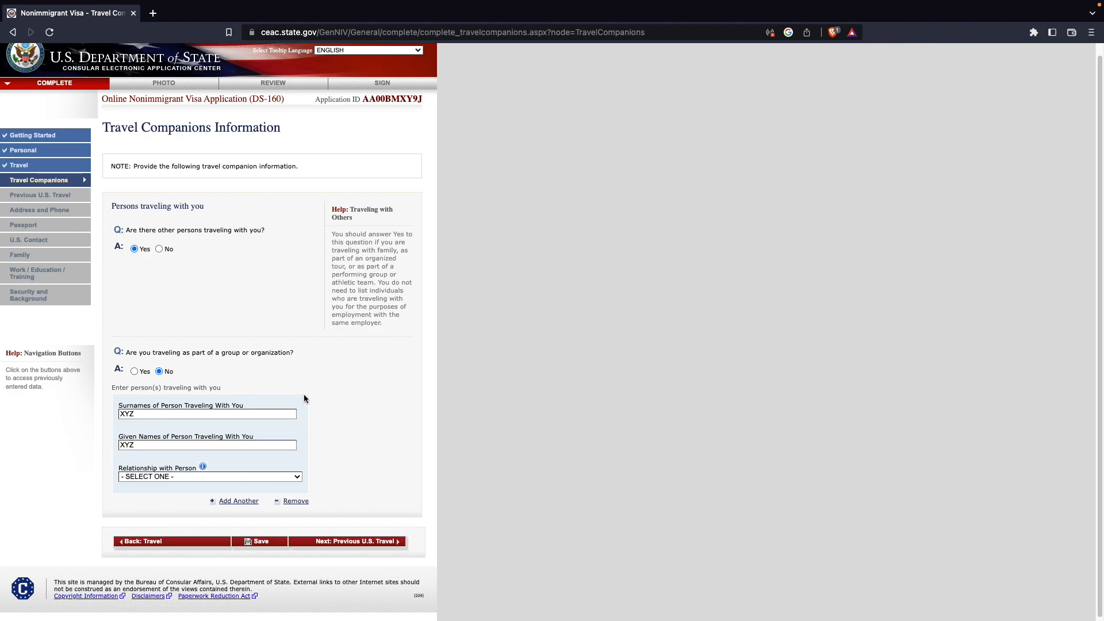
left_click(227, 480)
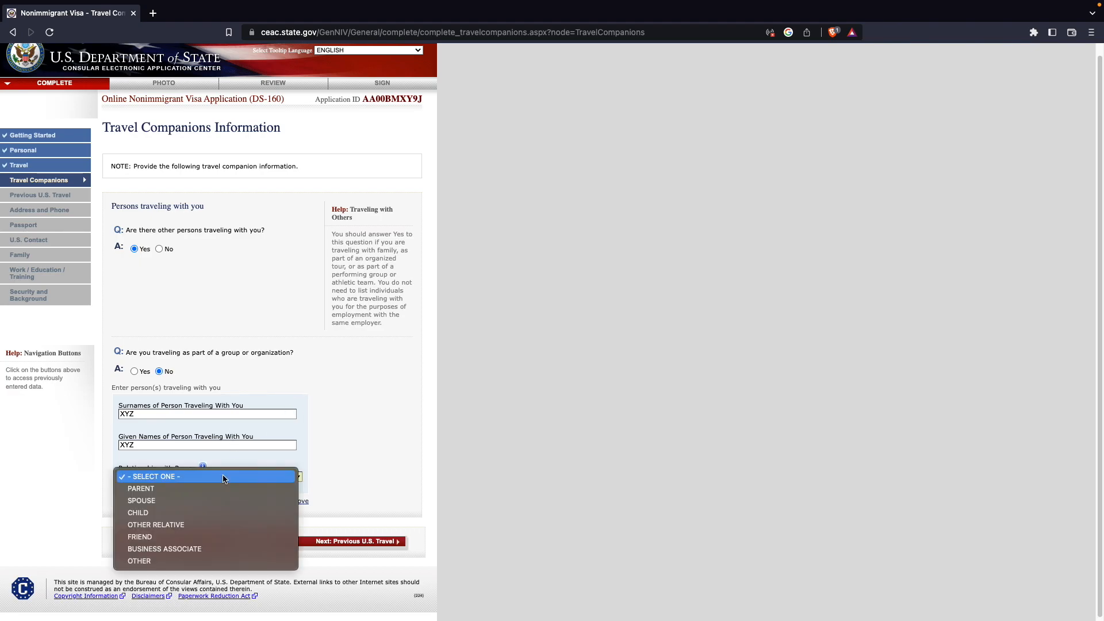
left_click(199, 496)
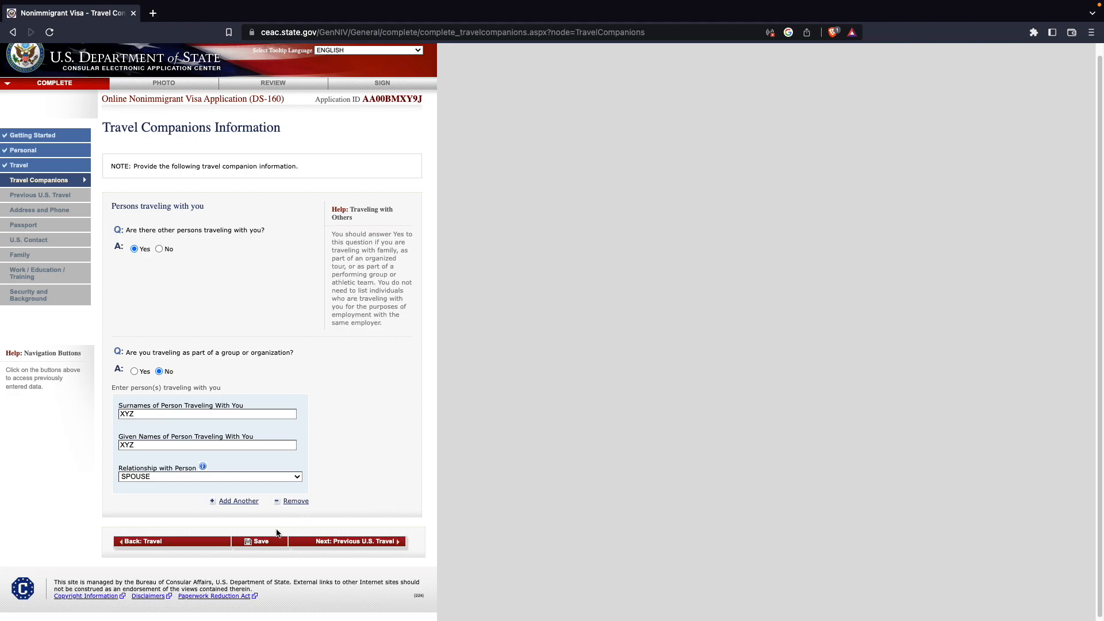
- Save the travel companion details, continue the application and proceed to the Previous U.S. Travel page
left_click(259, 542)
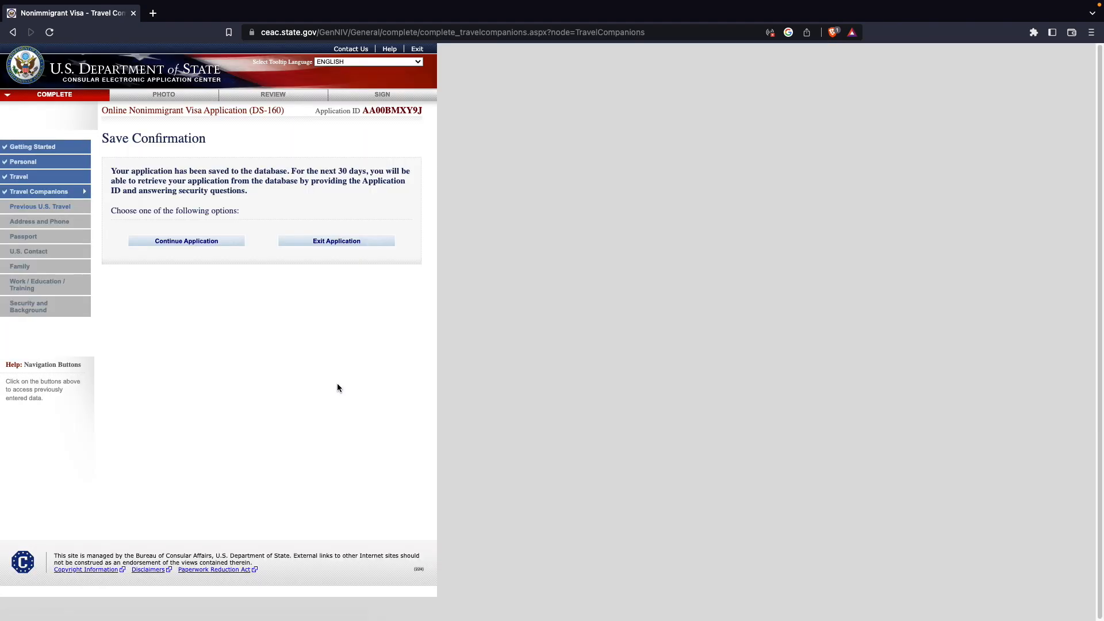
left_click(187, 242)
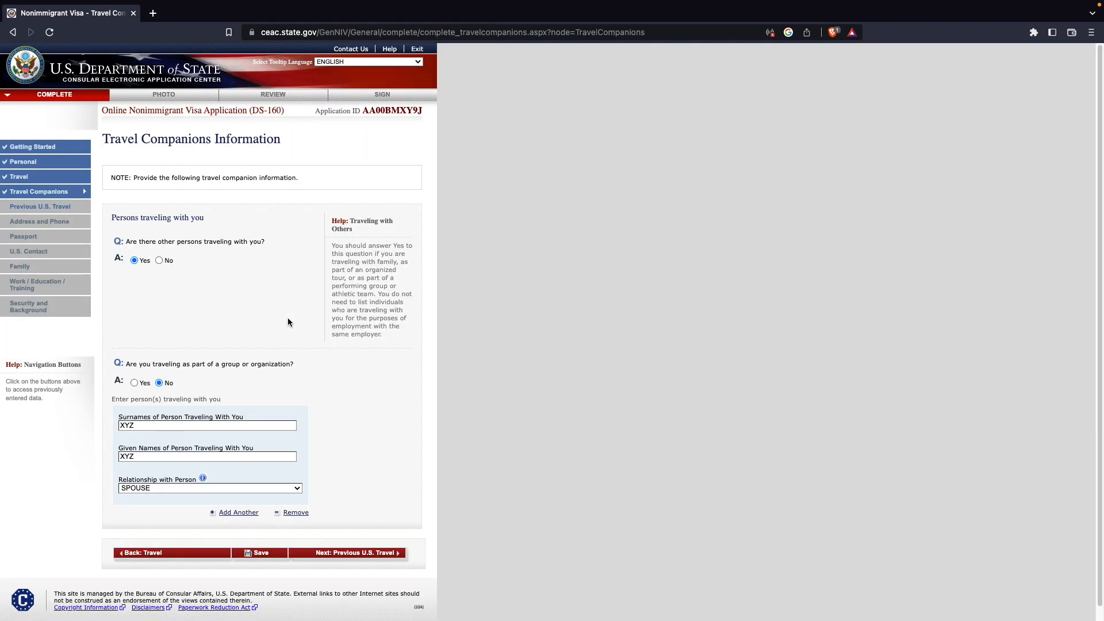
scroll(265, 288, "down", 1)
left_click(370, 540)
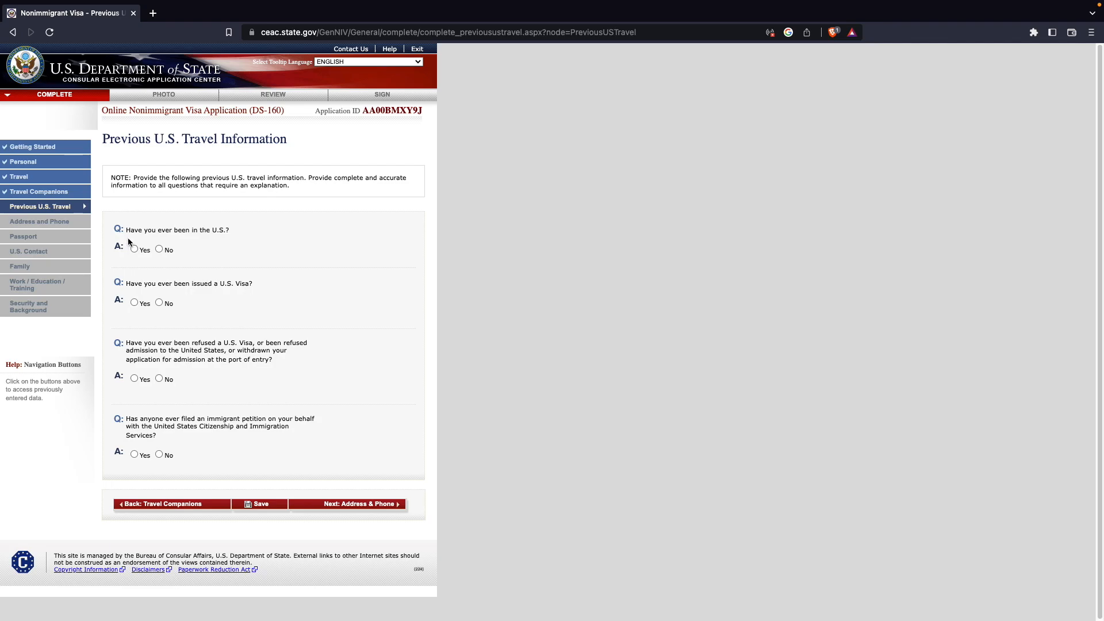
- Answer No to having been in the U.S. and No to having been issued a U.S. visa
left_click(159, 249)
left_click_drag(193, 286, 350, 278)
left_click(350, 278)
left_click(134, 303)
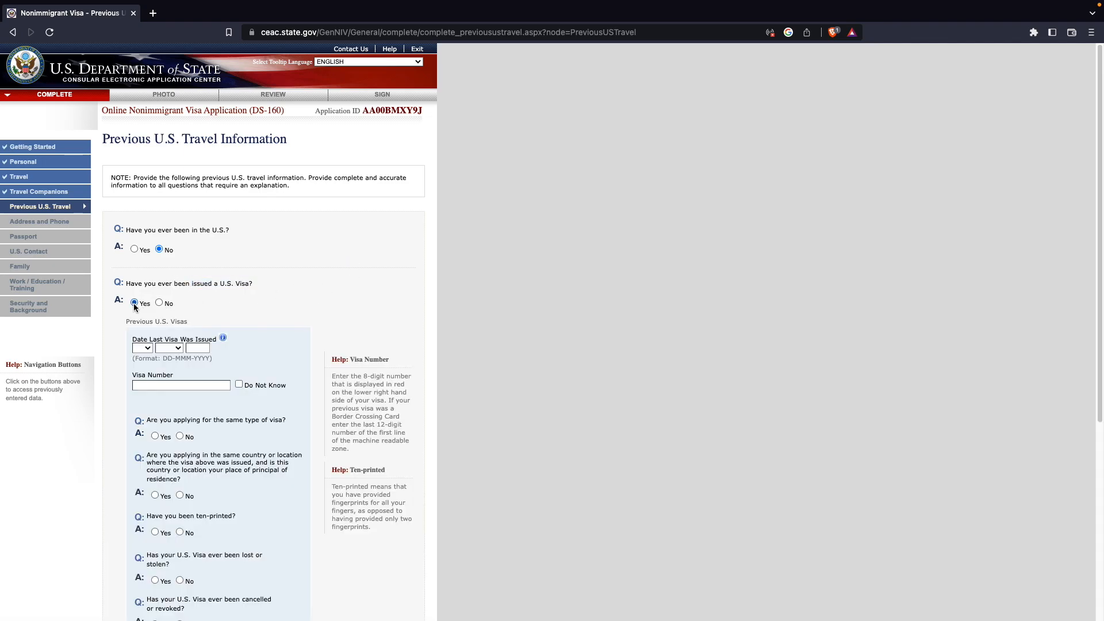
scroll(293, 292, "down", 2)
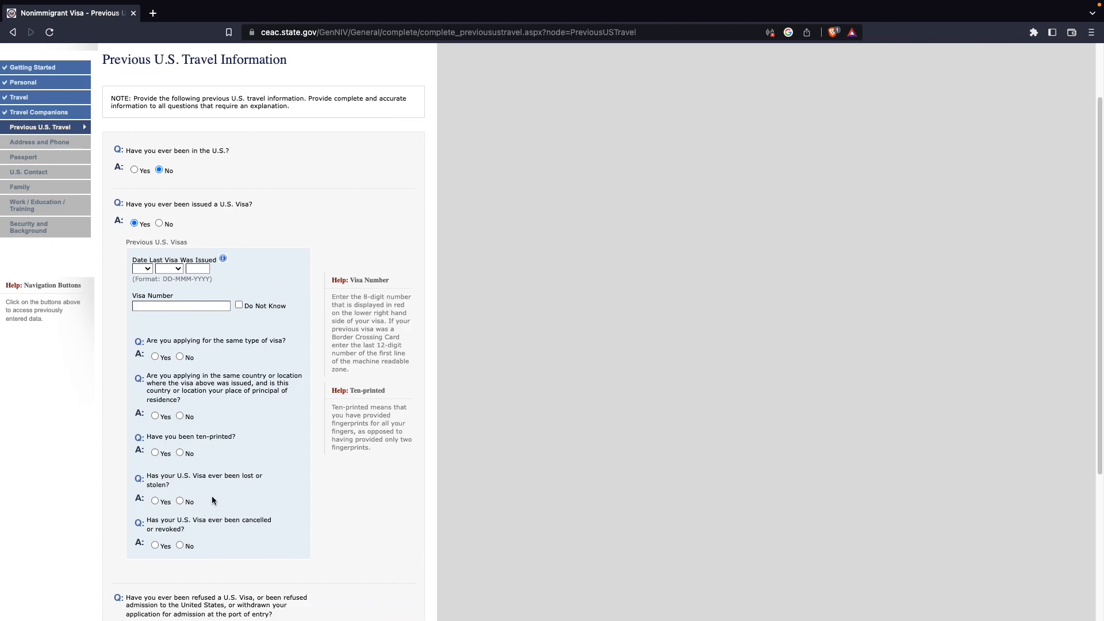
left_click(159, 224)
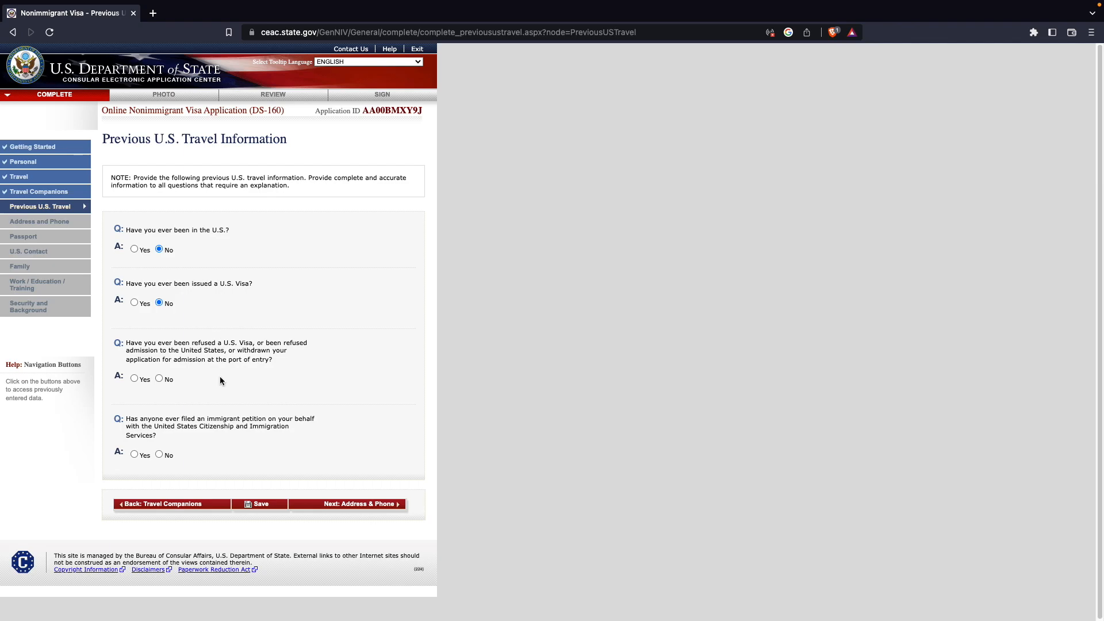
- Answer Yes to a prior U.S. visa refusal and explain: I HAVE APPLIED FOR B1/B2 VISA DURING JAN 2015 AT CHENNAI COUNSLATE AND IT WAS REJECTED
left_click(135, 378)
left_click(165, 425)
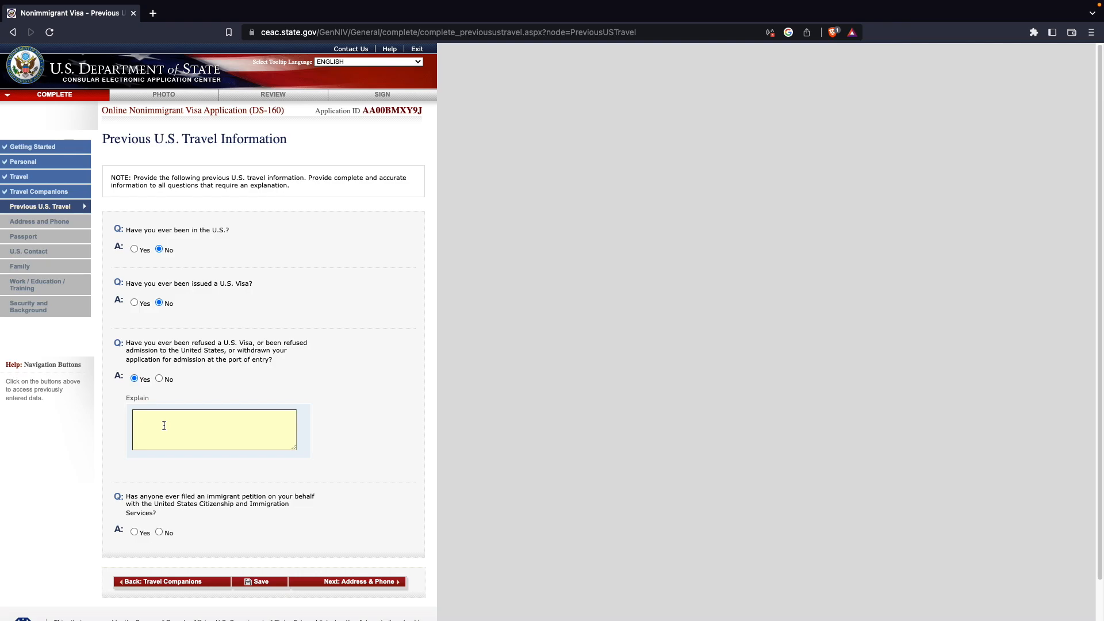
type("IO")
type("HAVE A")
type("PP")
type("LIED FOR B")
type("1/B2")
type(" VISA DURING")
type("N ")
type("2015 AND")
key("BackSpace")
key("BackSpace")
type("T CHENNAOI")
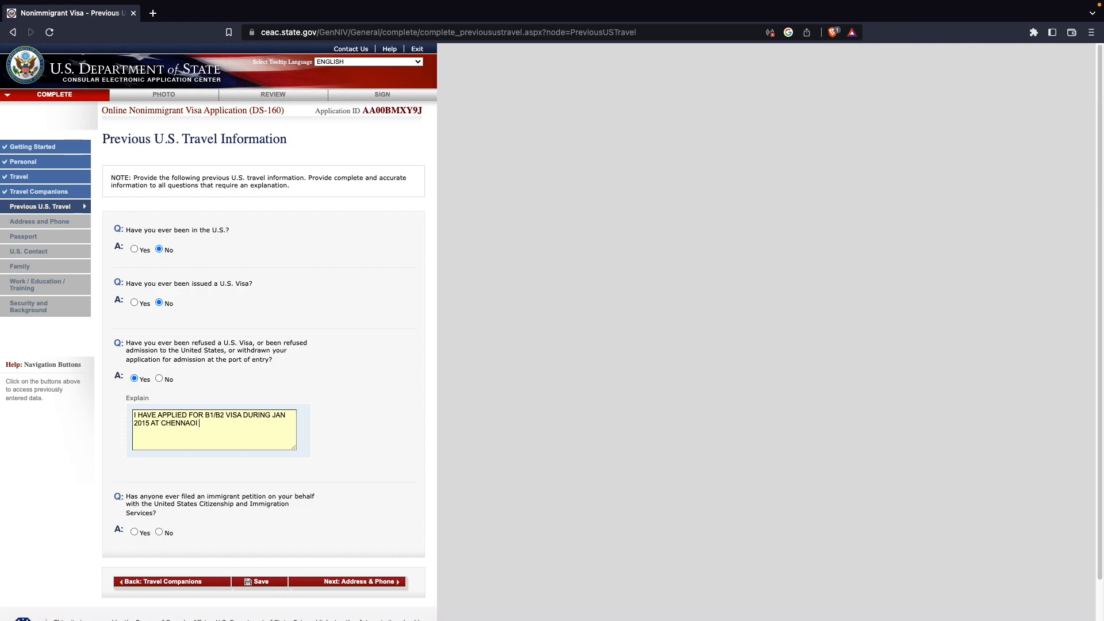
key("BackSpace")
key("BackSpace")
type("I CONUNSLATE AND IT WAS REJECTED")
right_click(225, 422)
left_click(248, 435)
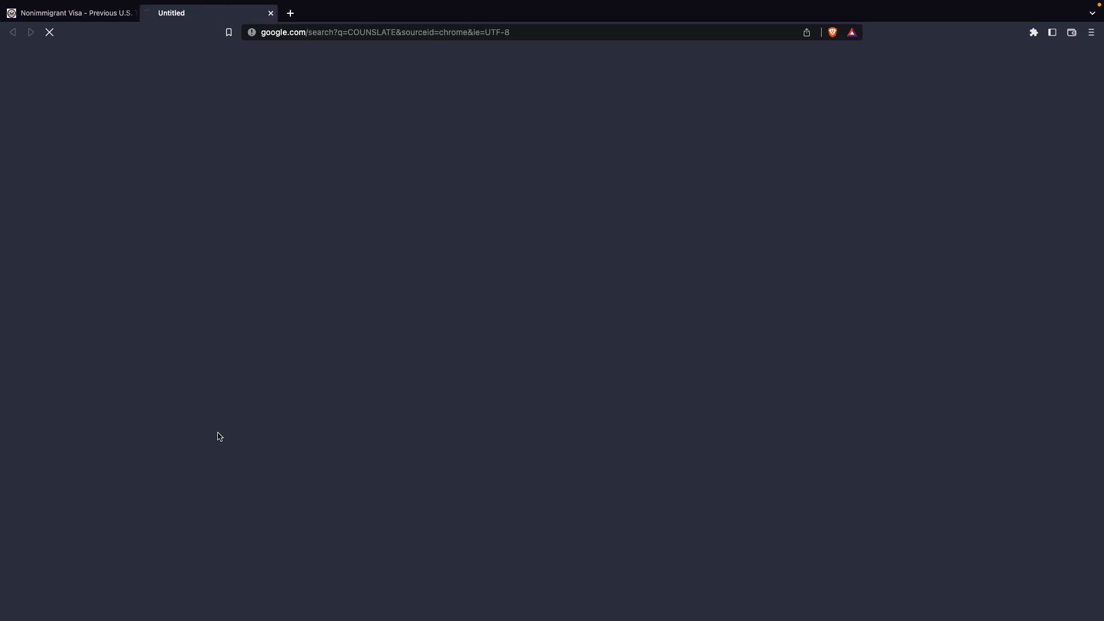
key("super+w")
left_click(218, 441)
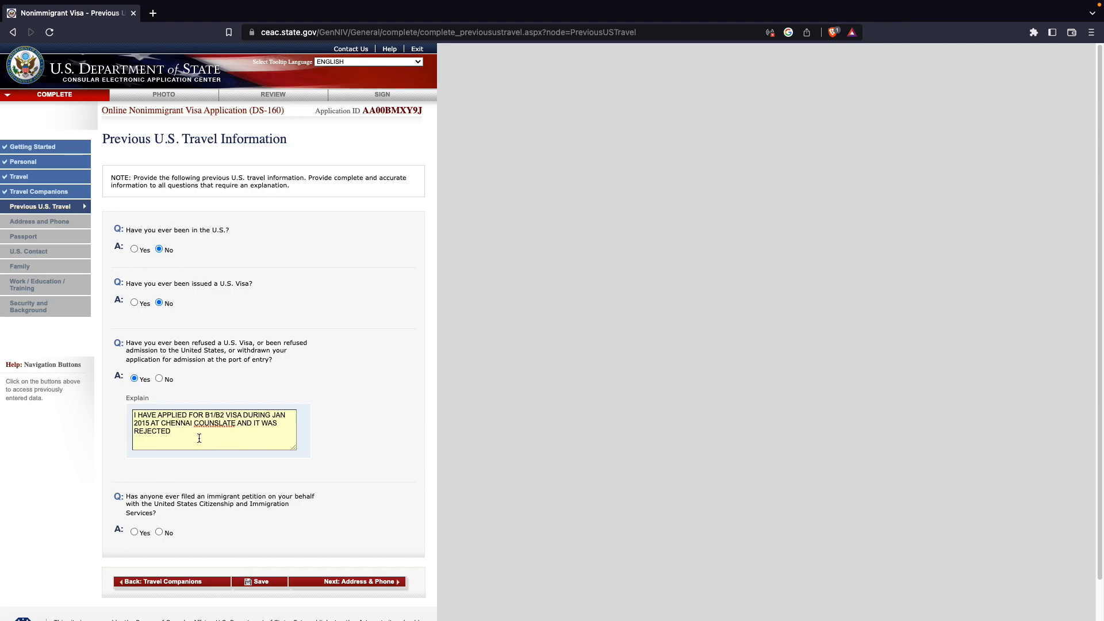
left_click_drag(134, 415, 226, 414)
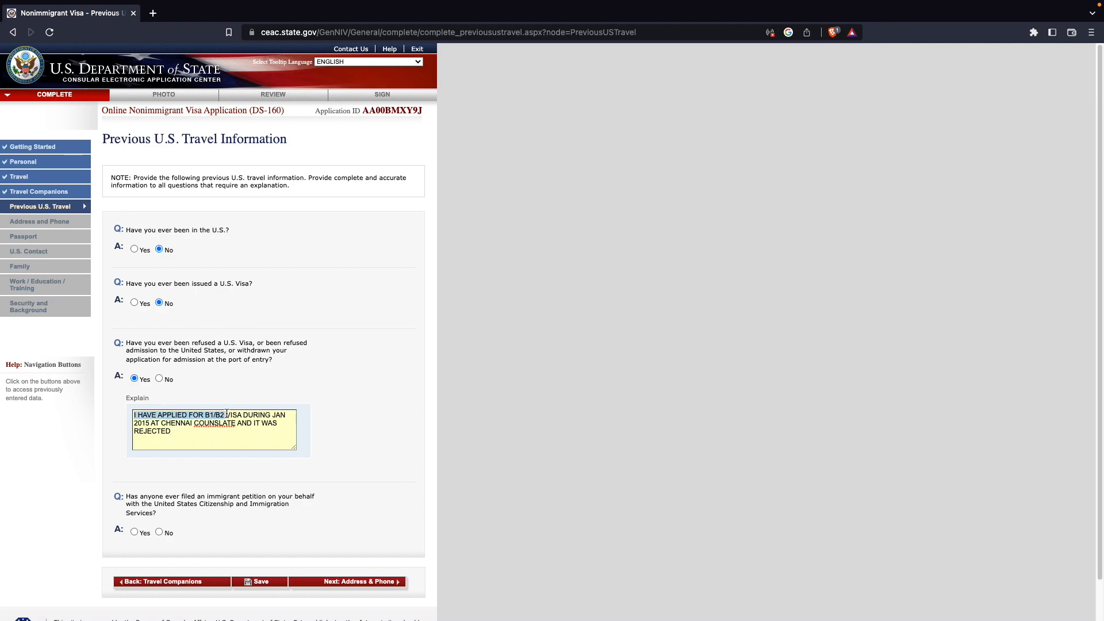
left_click(142, 421)
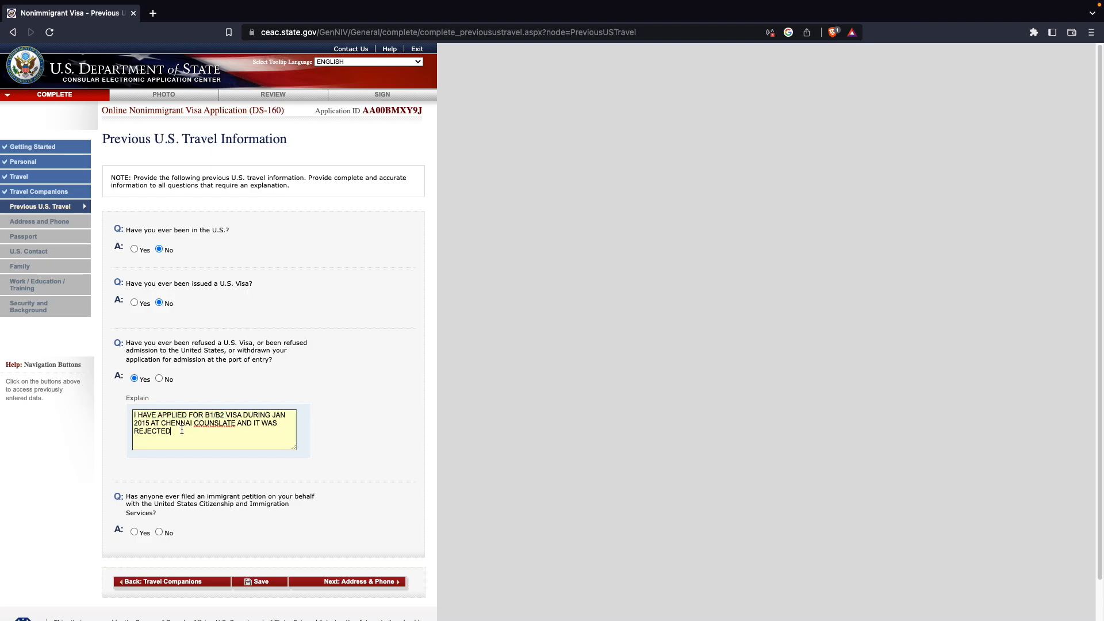
left_click_drag(182, 430, 140, 412)
left_click(217, 434)
- Answer No to anyone having filed an immigrant petition and save the Previous U.S. Travel page
scroll(217, 434, "down", 2)
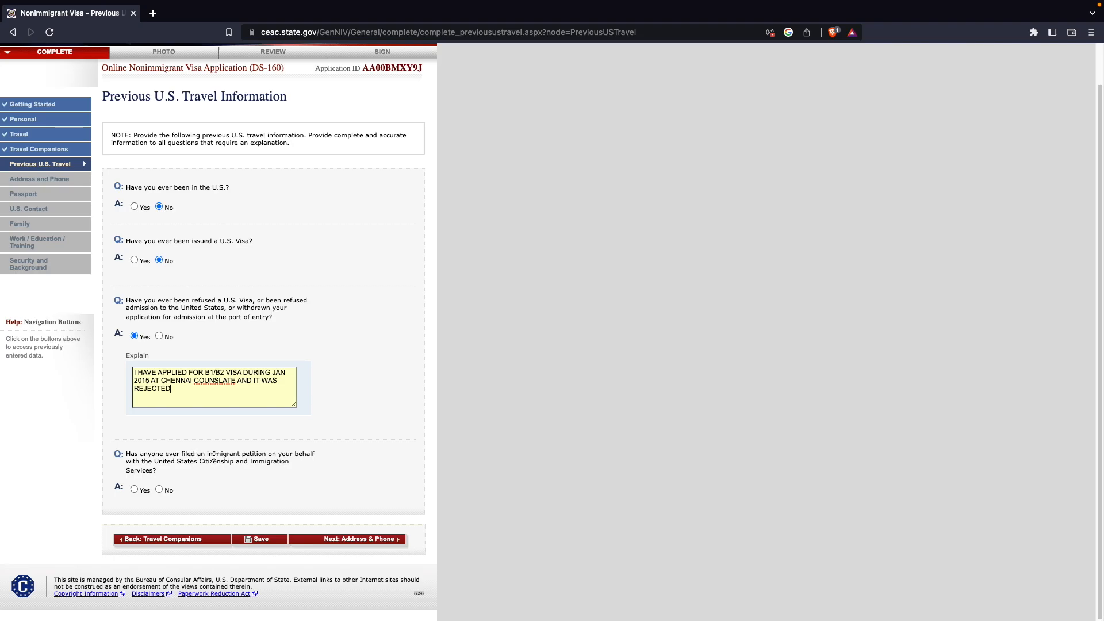
left_click(160, 489)
left_click(261, 580)
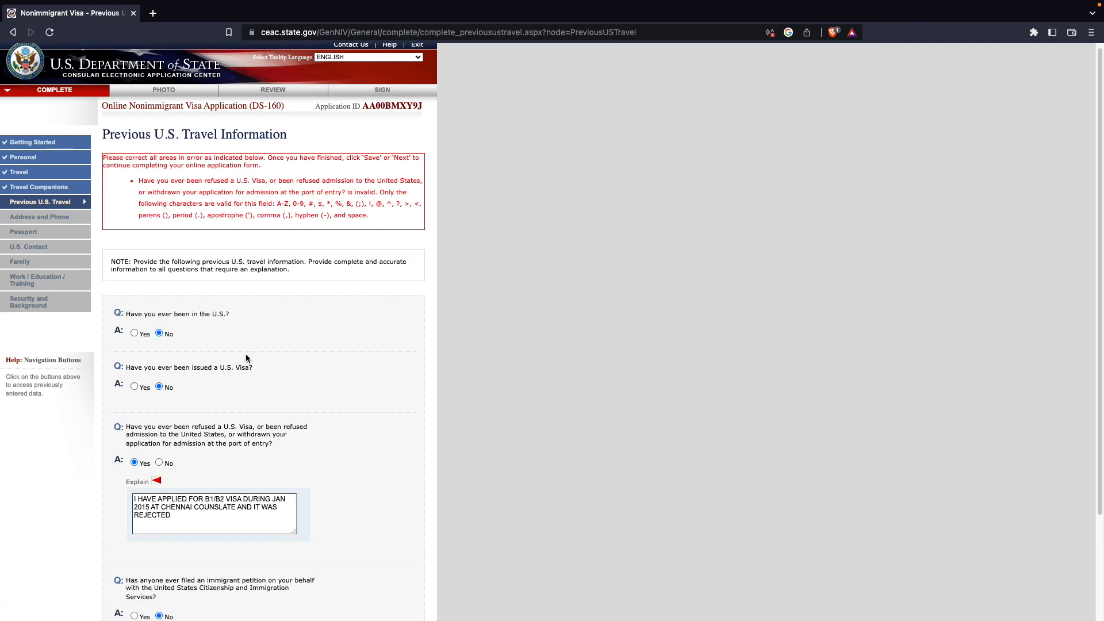
- Remove the slash from B1/B2 in the refusal explanation so it reads B1 B2, and save the page again
scroll(246, 353, "down", 1)
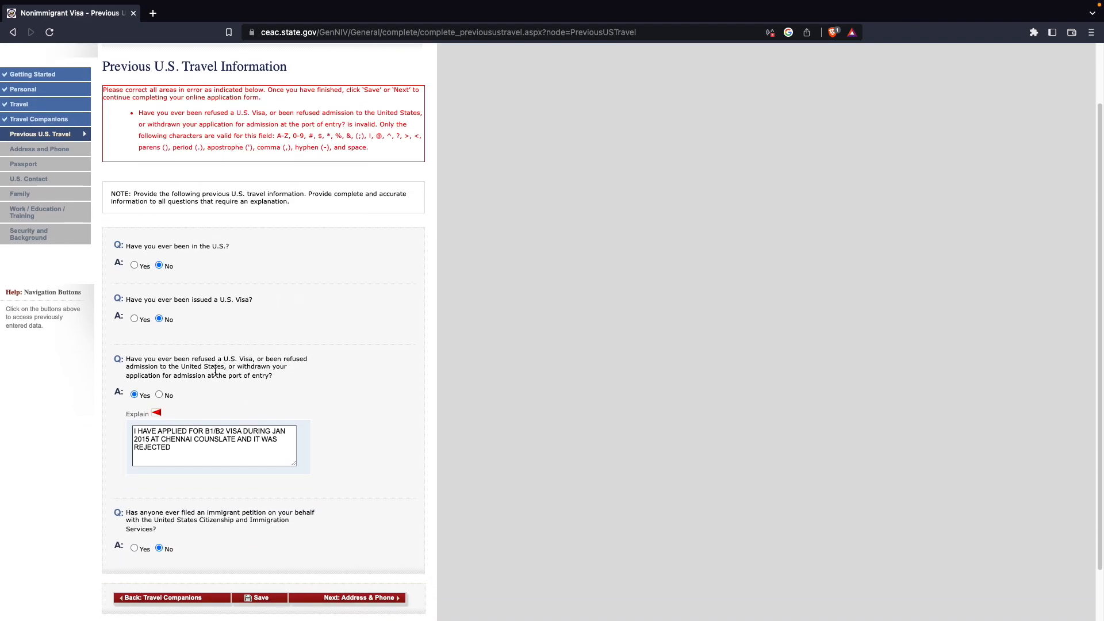
left_click(217, 430)
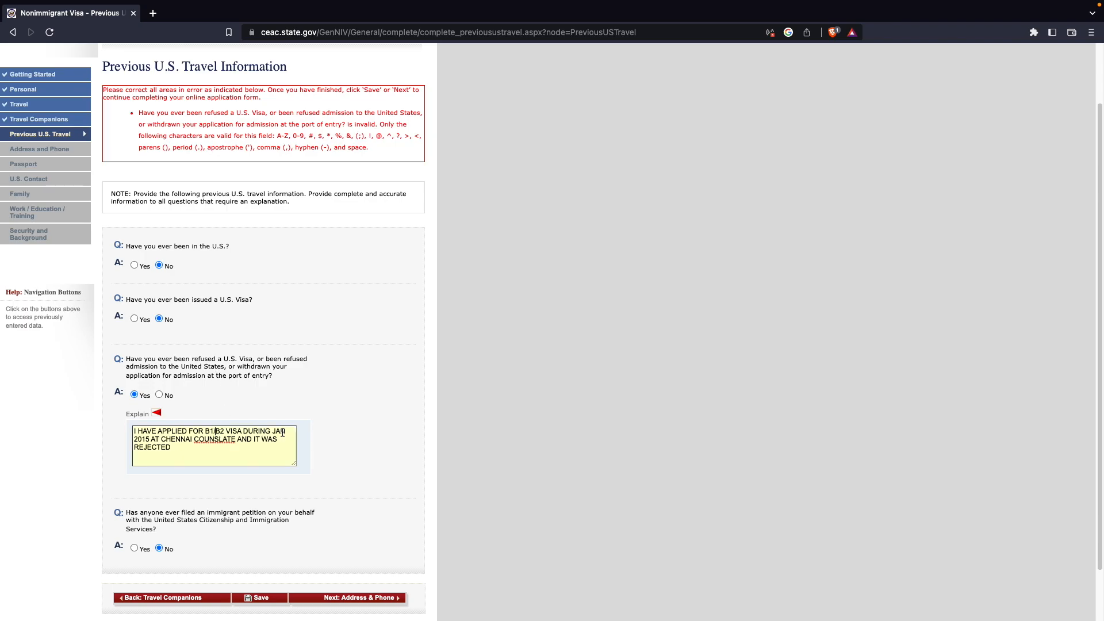
key("BackSpace")
scroll(278, 569, "down", 1)
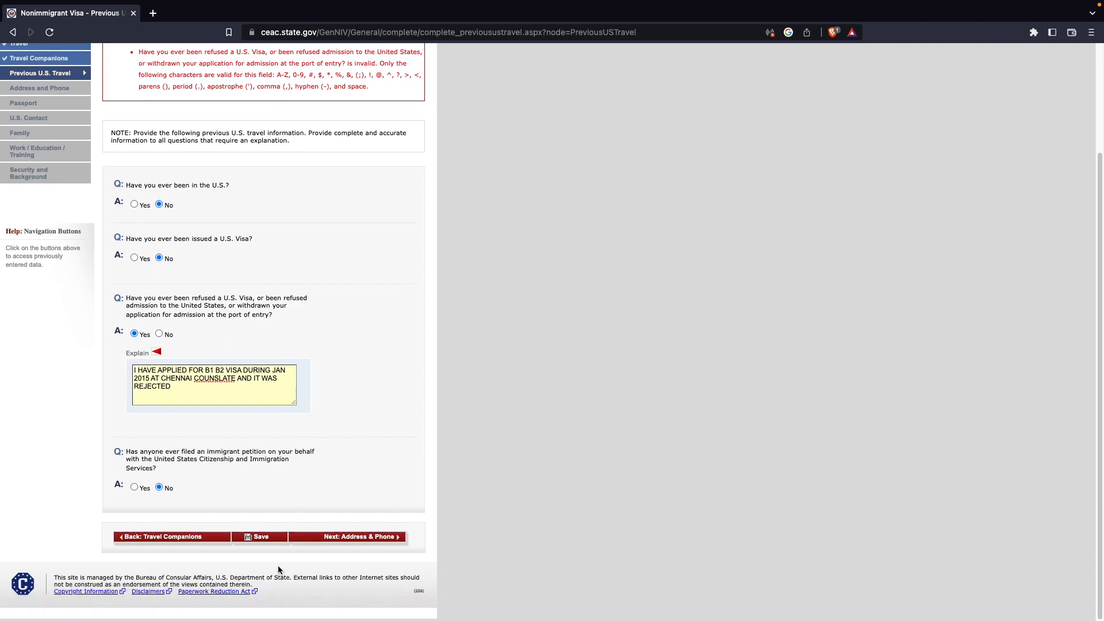
left_click(259, 538)
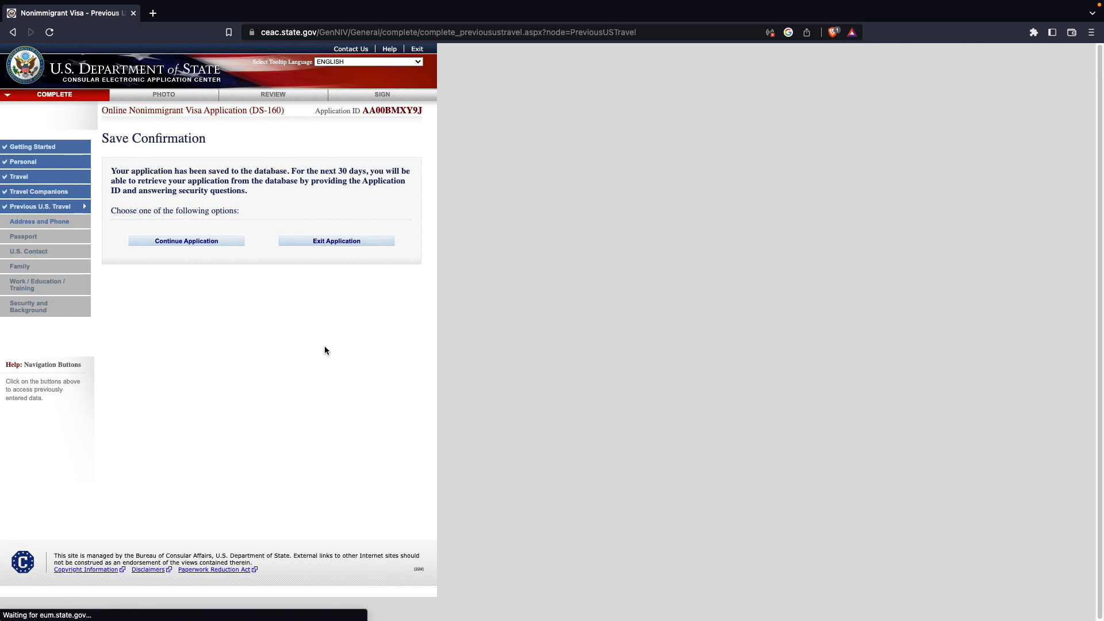
- Continue the application and proceed to the Address and Phone Information page
left_click(188, 247)
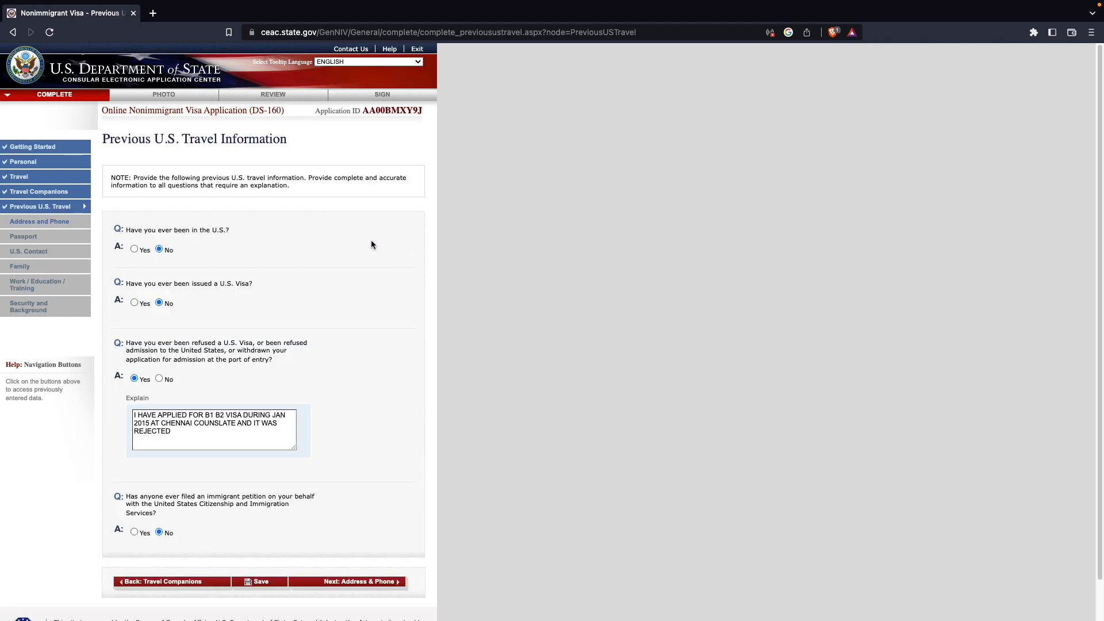
scroll(377, 568, "down", 1)
left_click(372, 541)
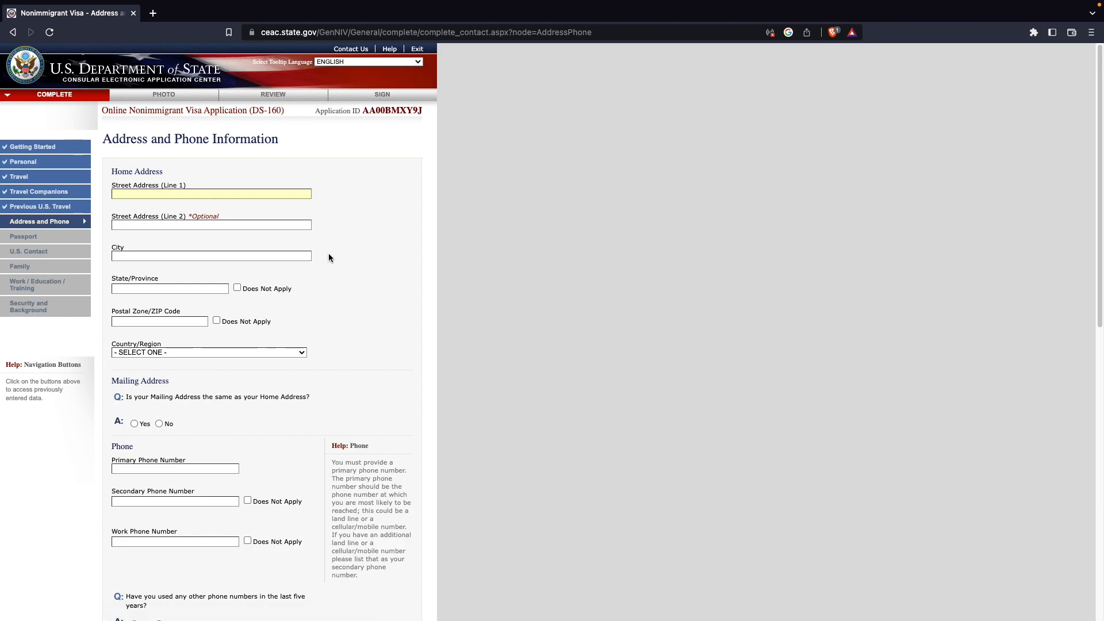
- Fill in the home street address, city, state/province and postal code fields
scroll(328, 256, "down", 1)
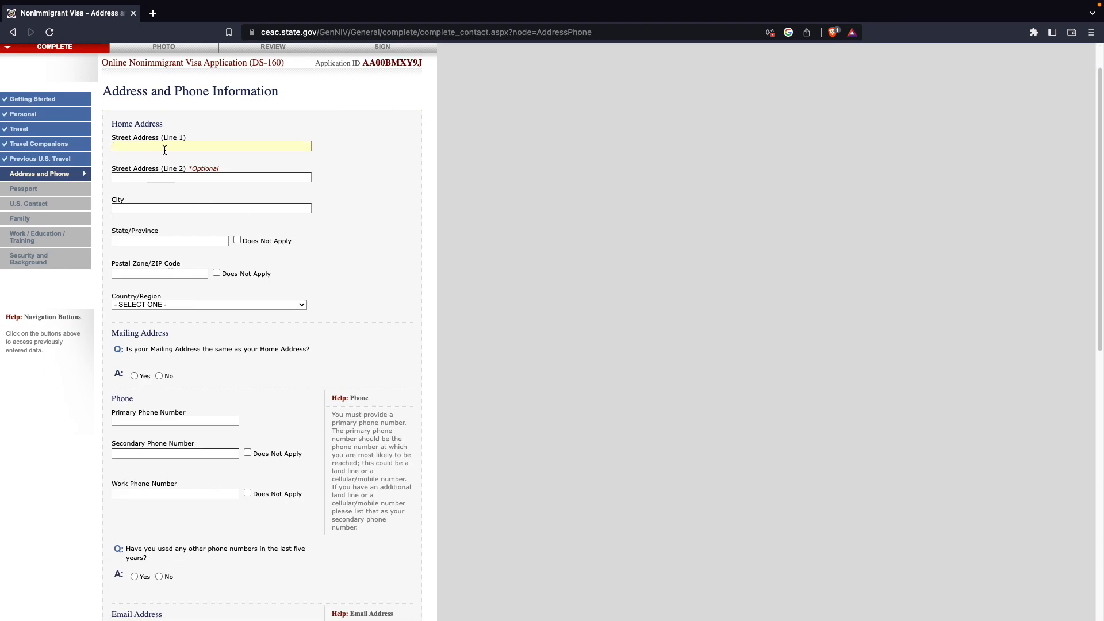
type("XYZ")
left_click(164, 205)
type("XY")
type("XY")
type("5000")
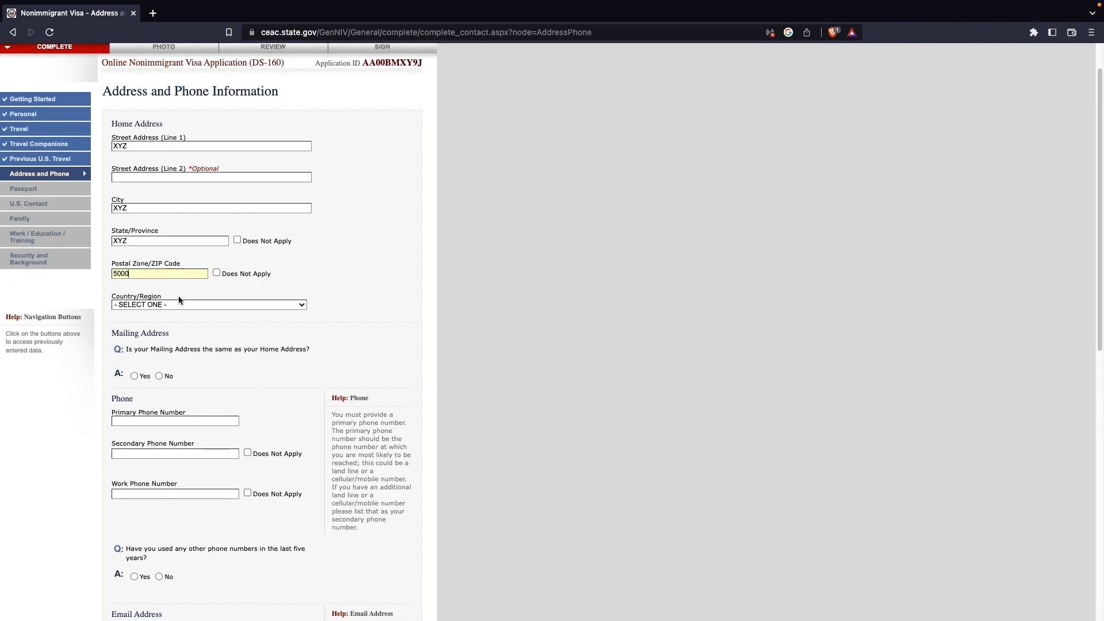
- Set the home country to INDIA and answer Yes to the mailing address being the same as home
left_click(180, 308)
type("in")
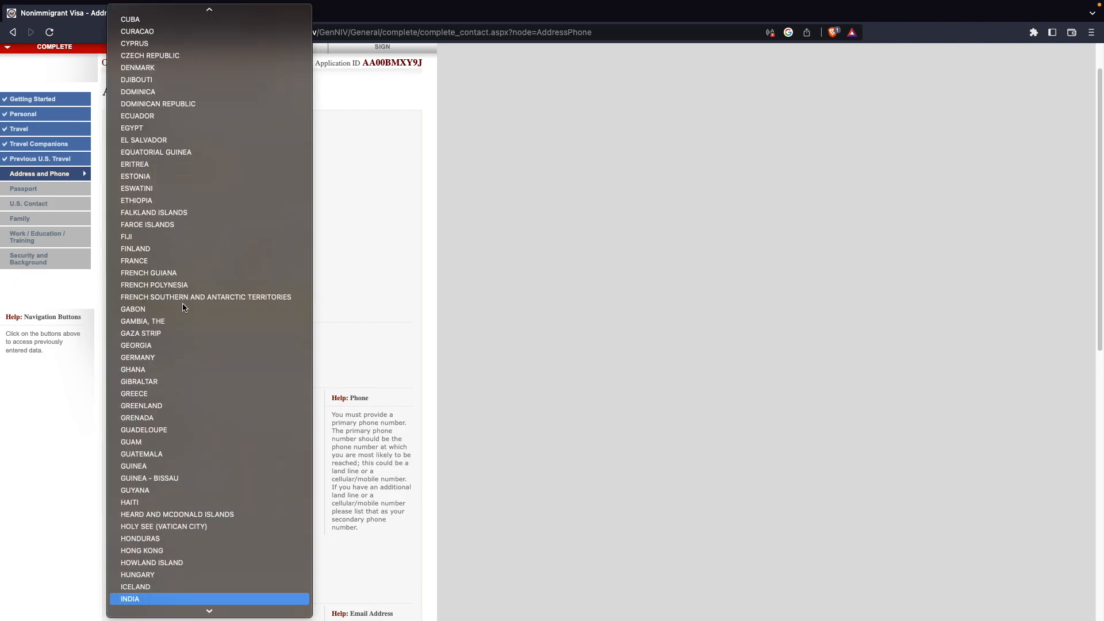
key("Return")
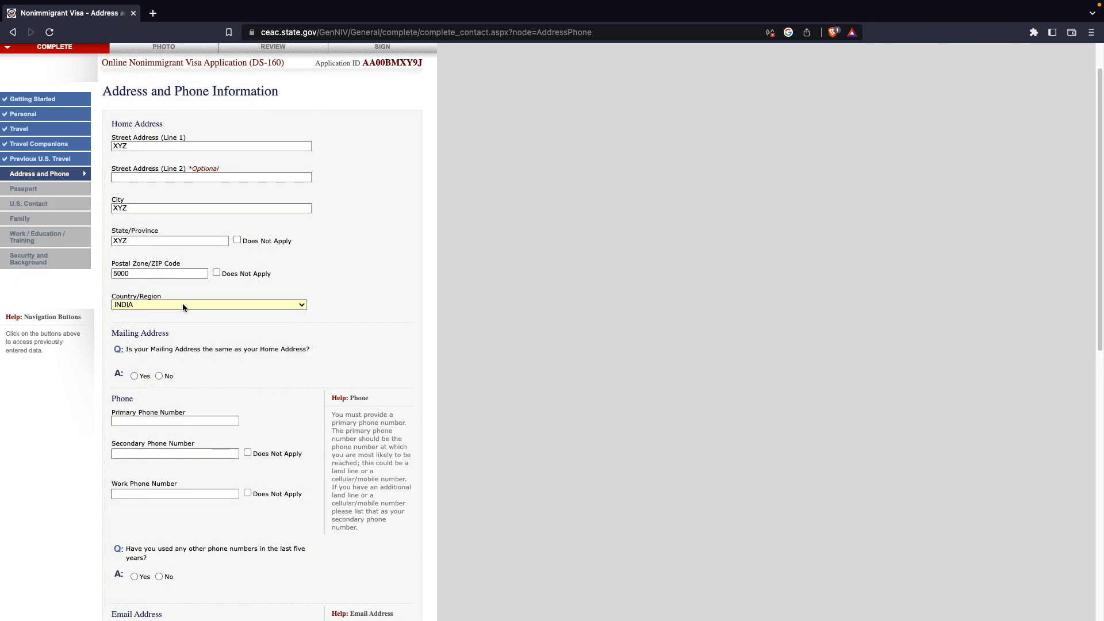
left_click(135, 377)
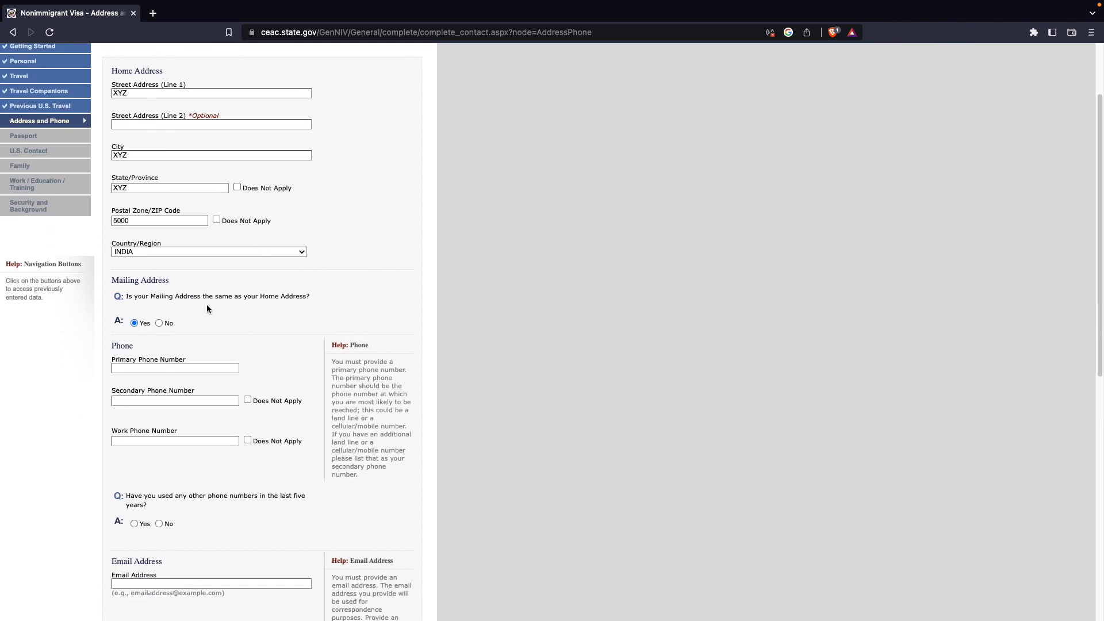
- Enter the primary phone number and mark the secondary and work phone numbers as Does Not Apply
scroll(198, 312, "down", 2)
left_click(180, 284)
type("12346")
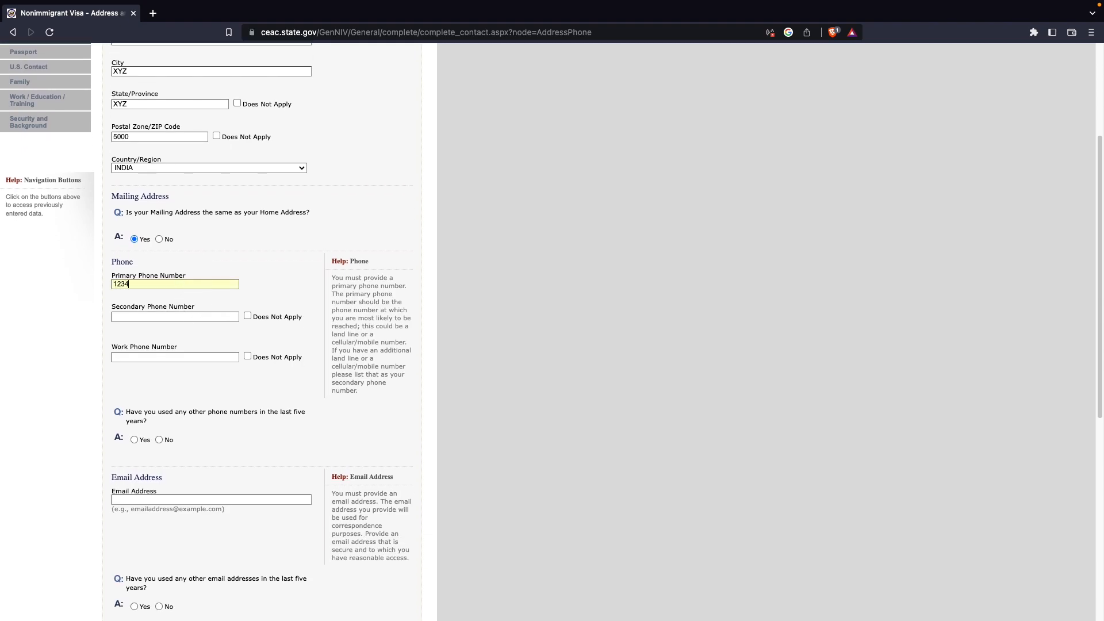
left_click(248, 316)
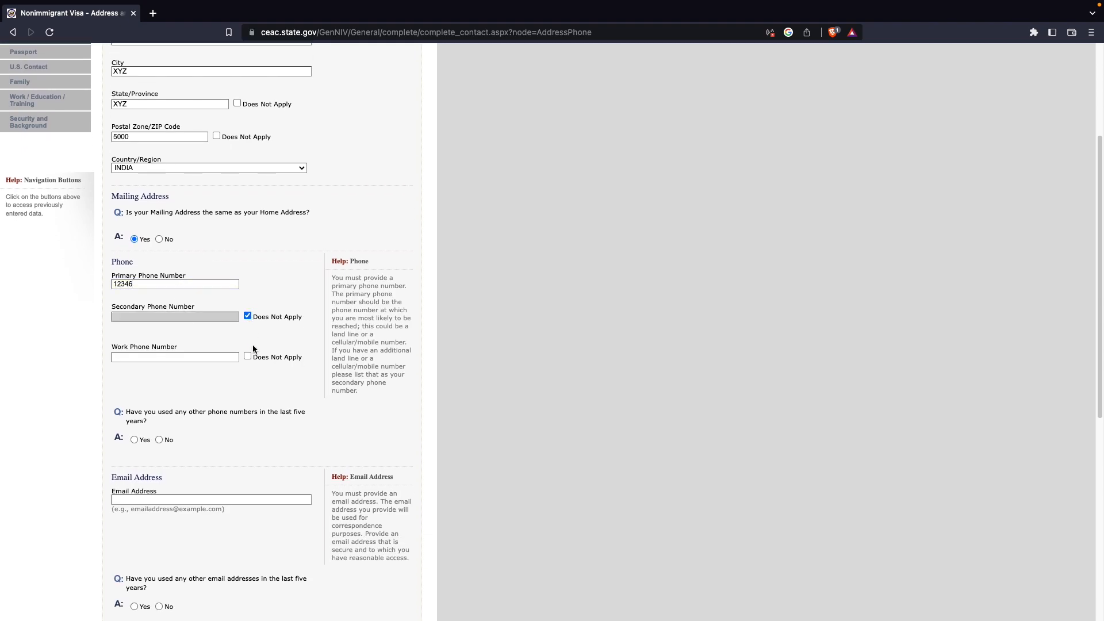
left_click(248, 356)
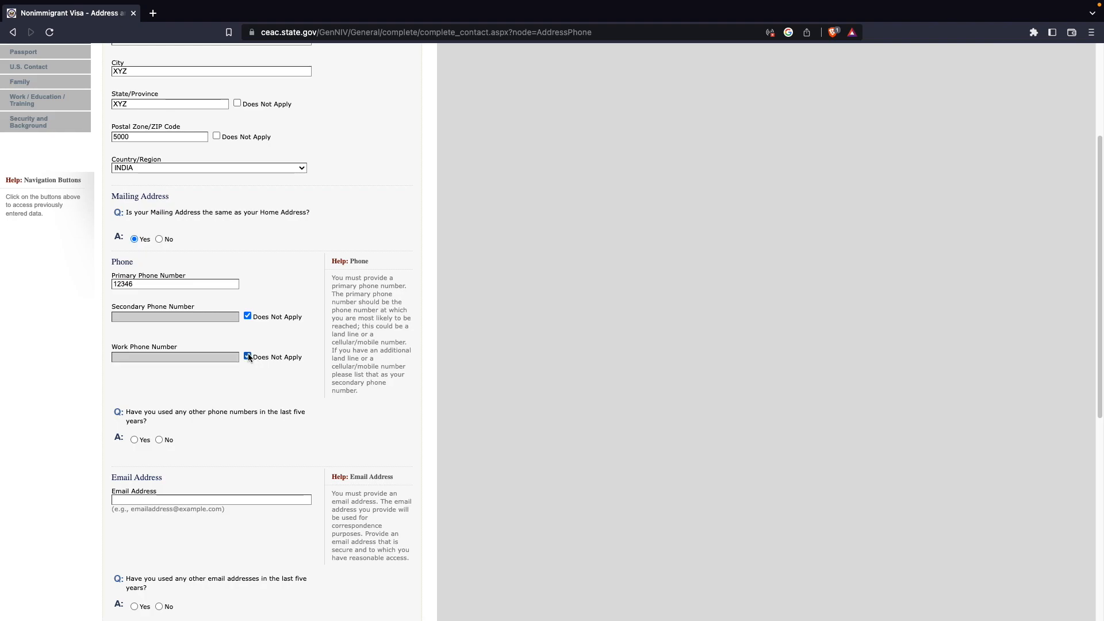
- Answer No to other phone numbers in the last five years and fill in the contact's e-mail address
scroll(249, 357, "down", 1)
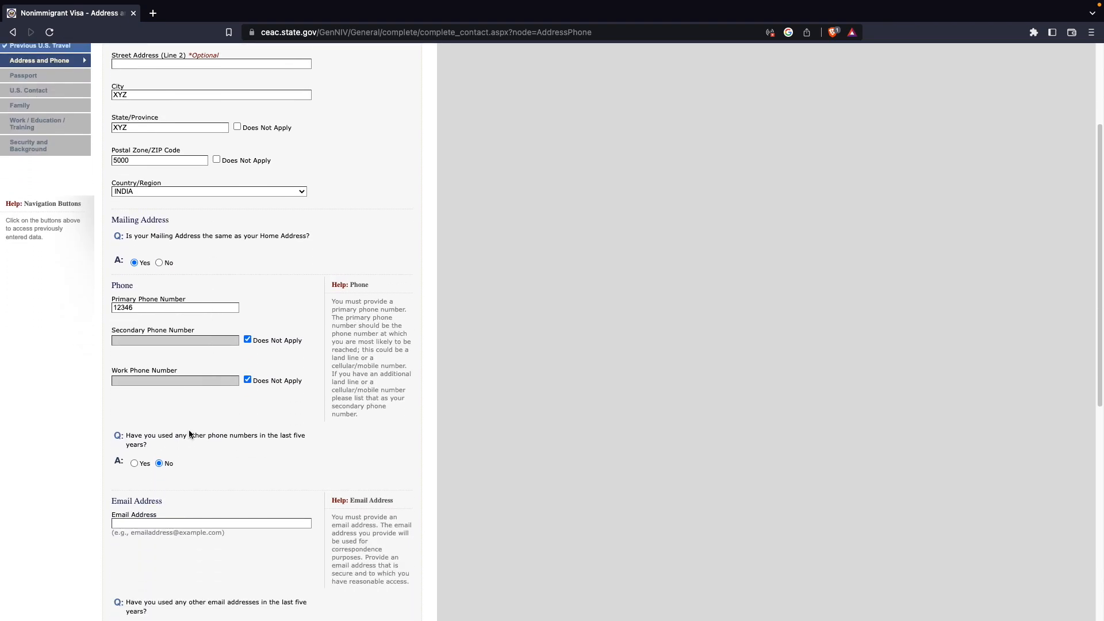
left_click(185, 523)
type("x")
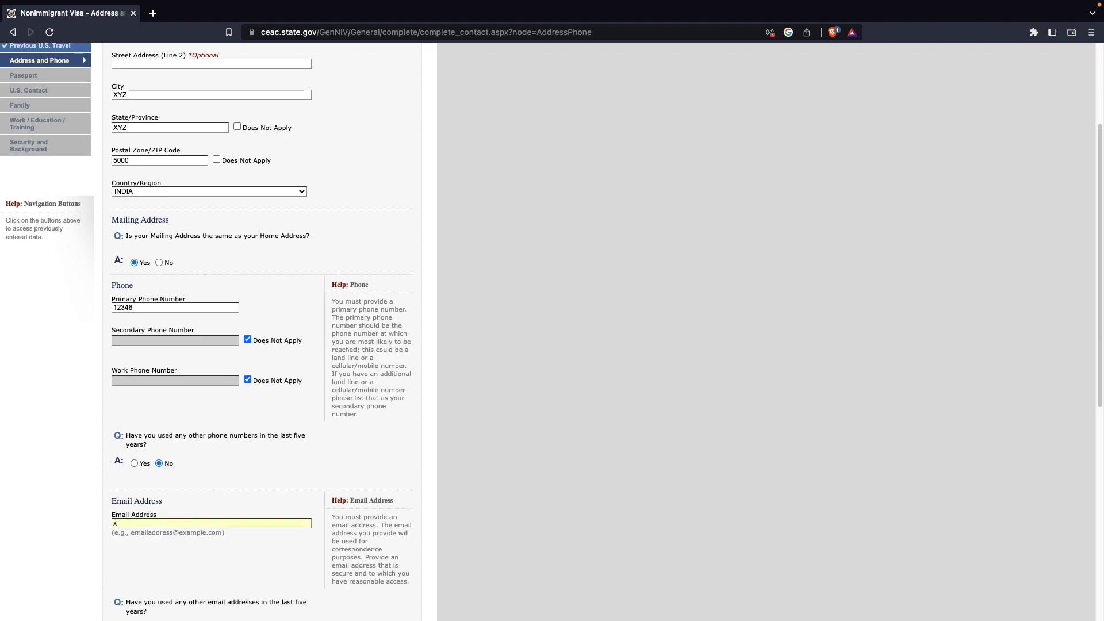
type("yz@gmail.com")
- Answer No to having used any other e-mail addresses in the last five years
scroll(215, 506, "down", 3)
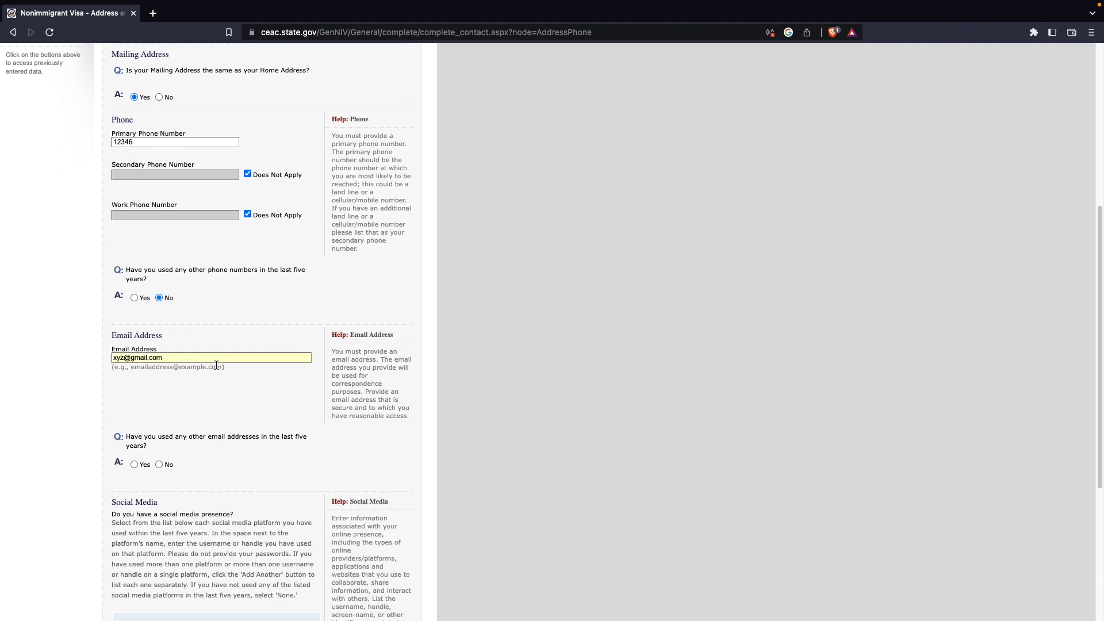
left_click(159, 408)
scroll(172, 414, "down", 1)
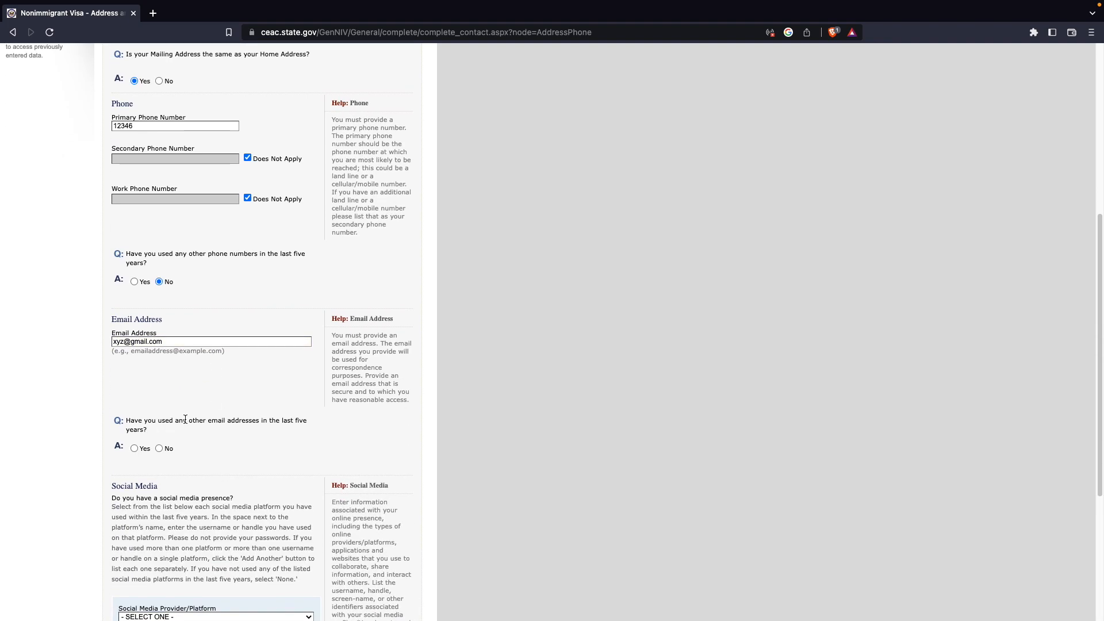
left_click(159, 449)
- Answer No to providing other website or app presence, save the page, and decline the browser's offer to save the address
scroll(175, 434, "down", 7)
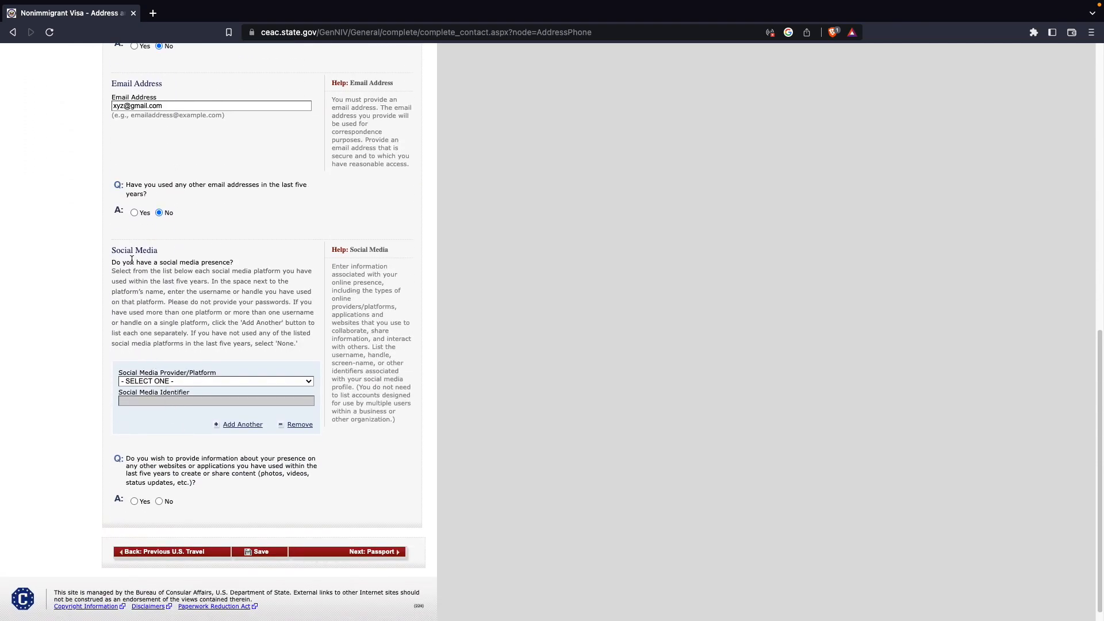
left_click(184, 382)
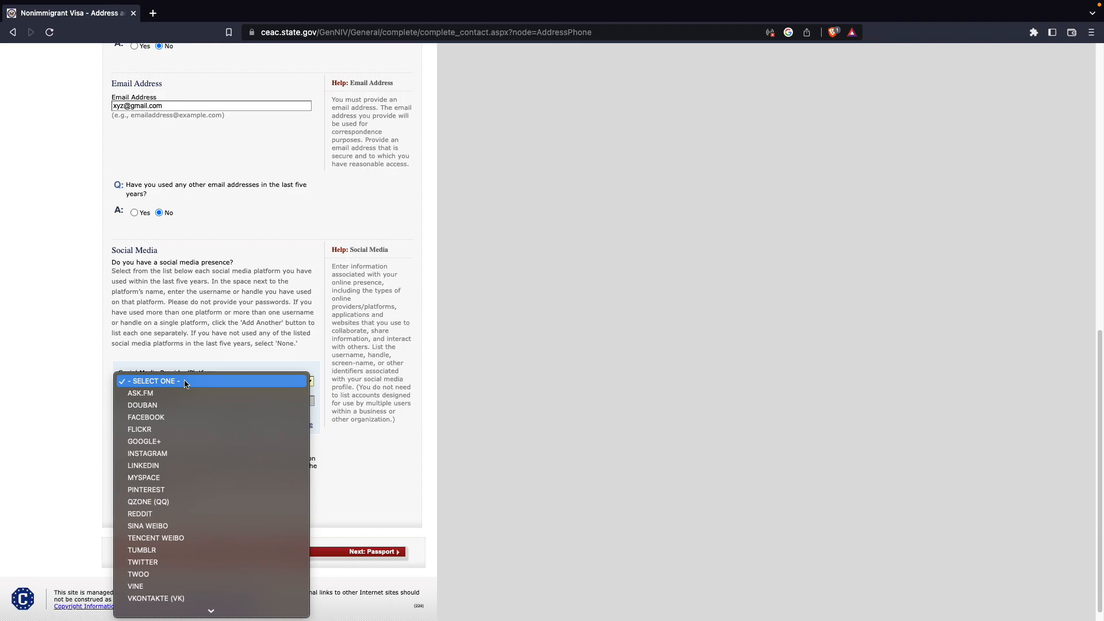
left_click(13, 311)
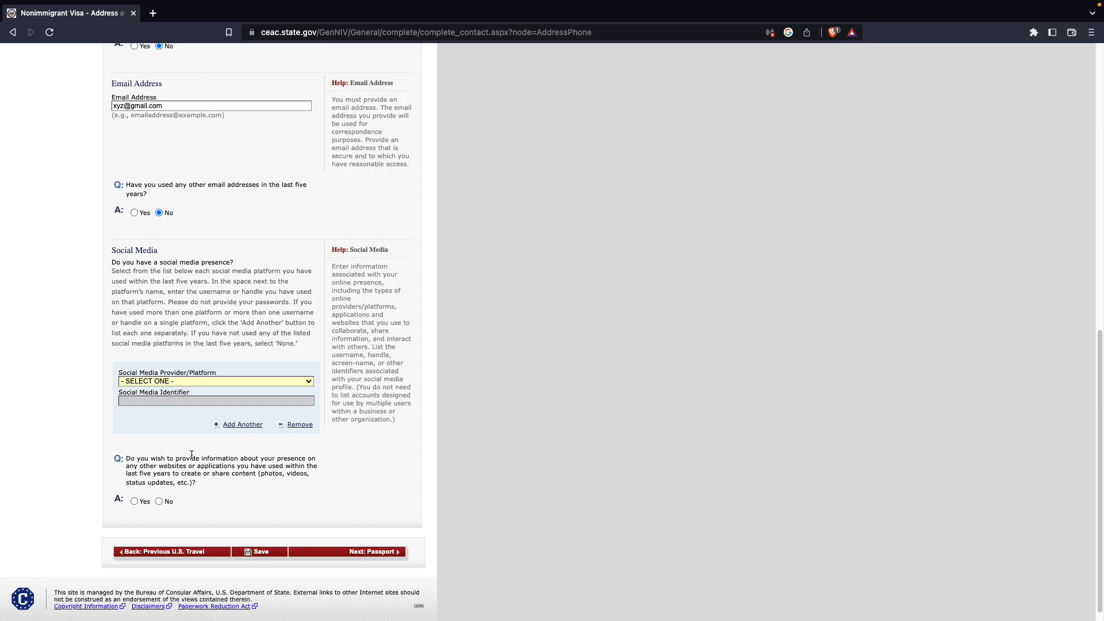
left_click(159, 501)
scroll(246, 523, "up", 3)
scroll(251, 523, "down", 2)
scroll(251, 528, "down", 2)
left_click(256, 539)
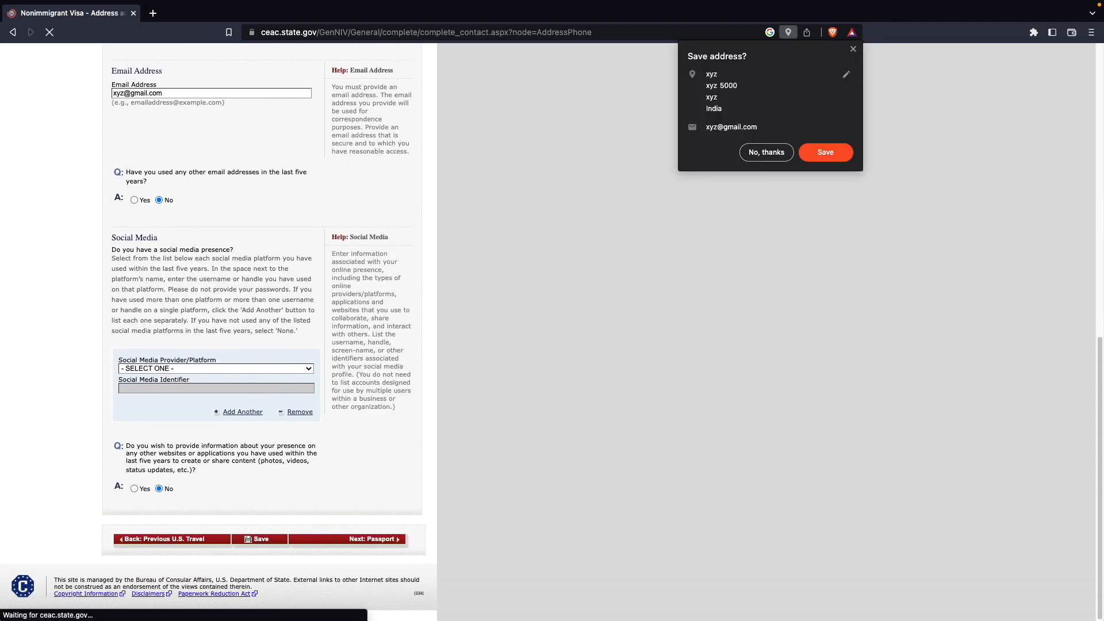
left_click(767, 152)
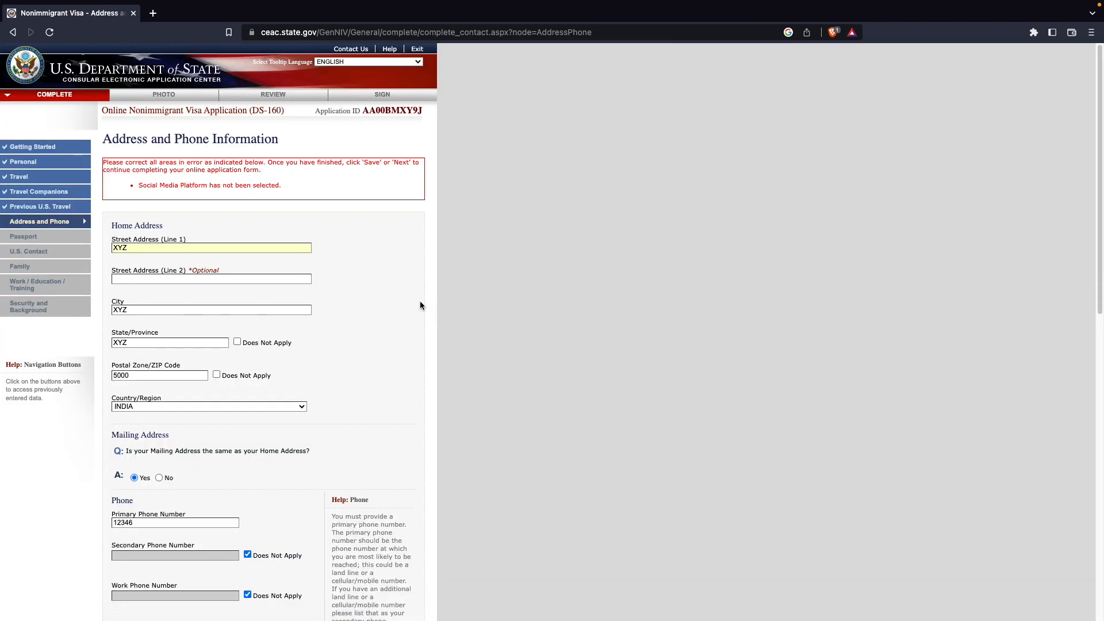
- Set the social media provider/platform to NONE and save the Address and Phone page
scroll(420, 302, "down", 10)
left_click(267, 365)
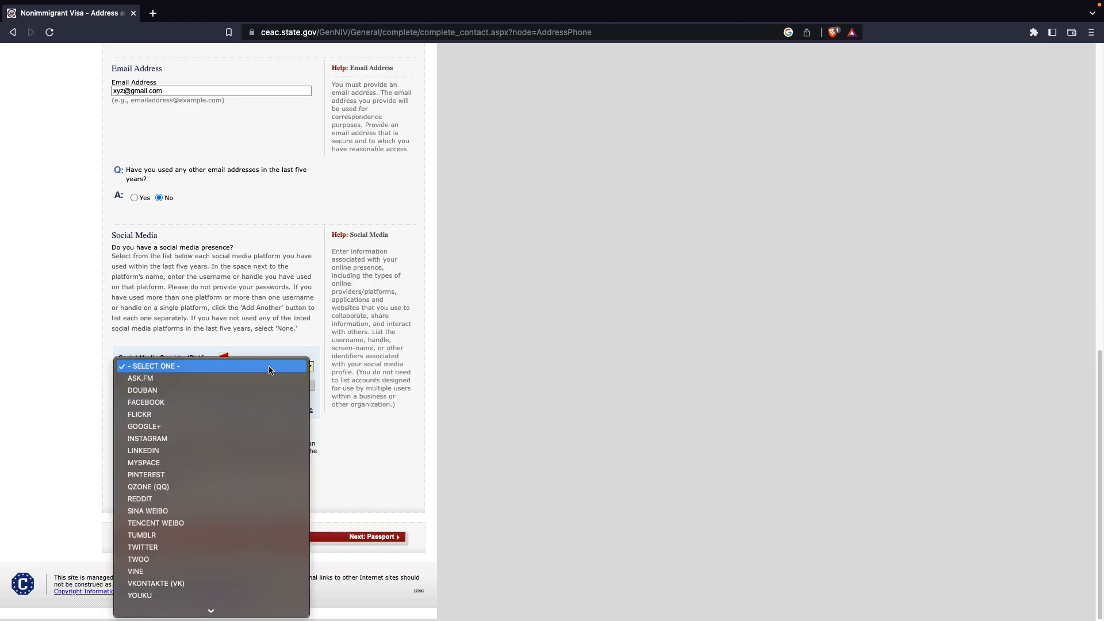
left_click(138, 610)
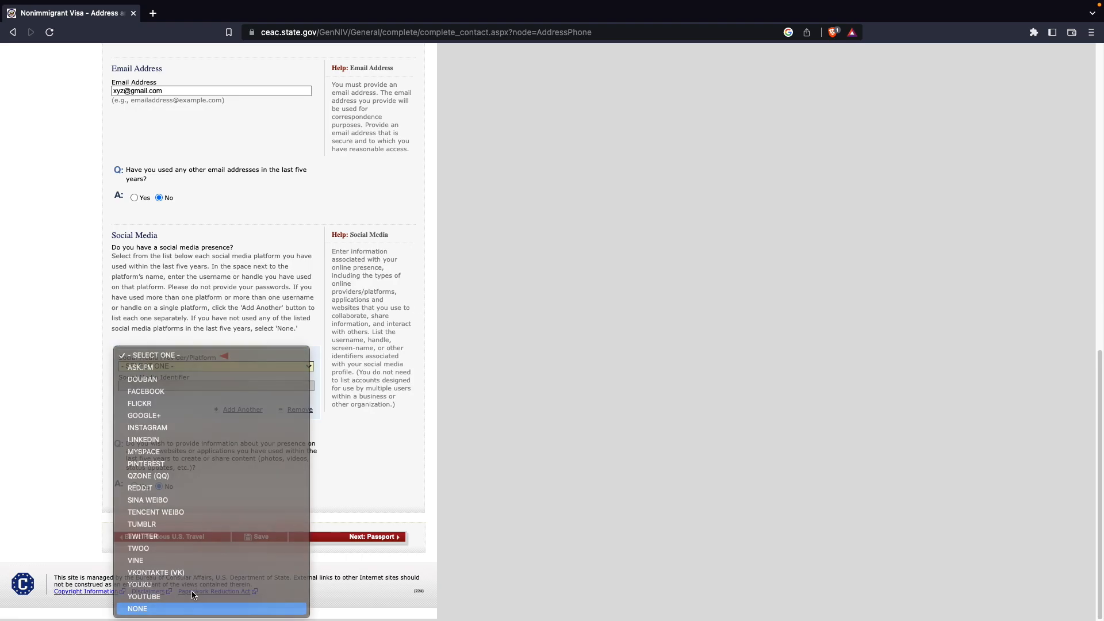
left_click(261, 537)
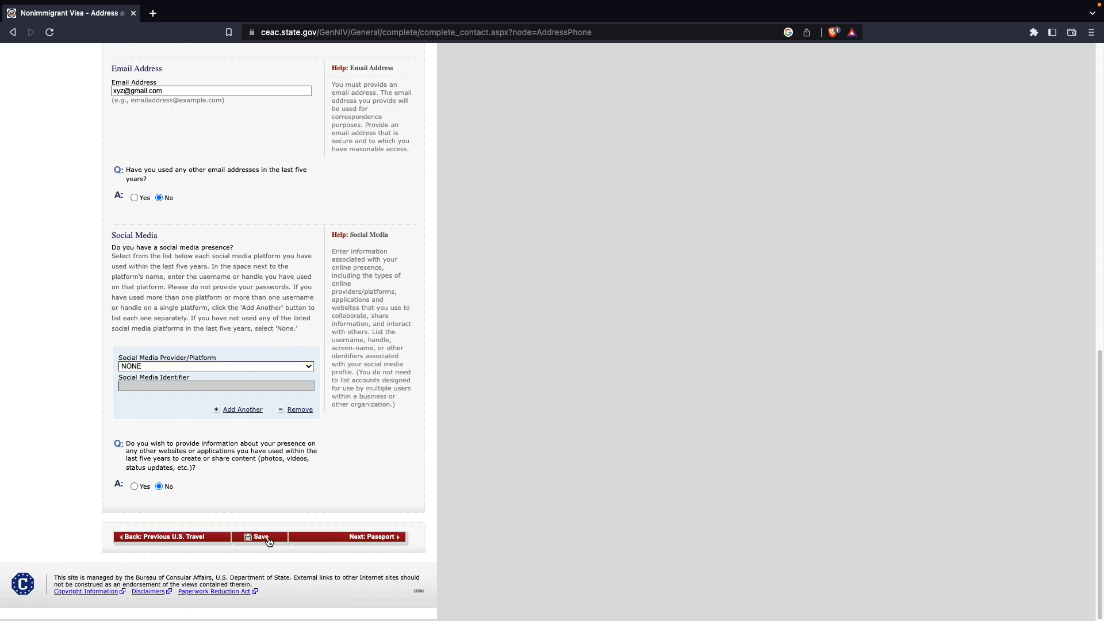
- Continue the application and proceed to the Passport Information page
left_click(200, 246)
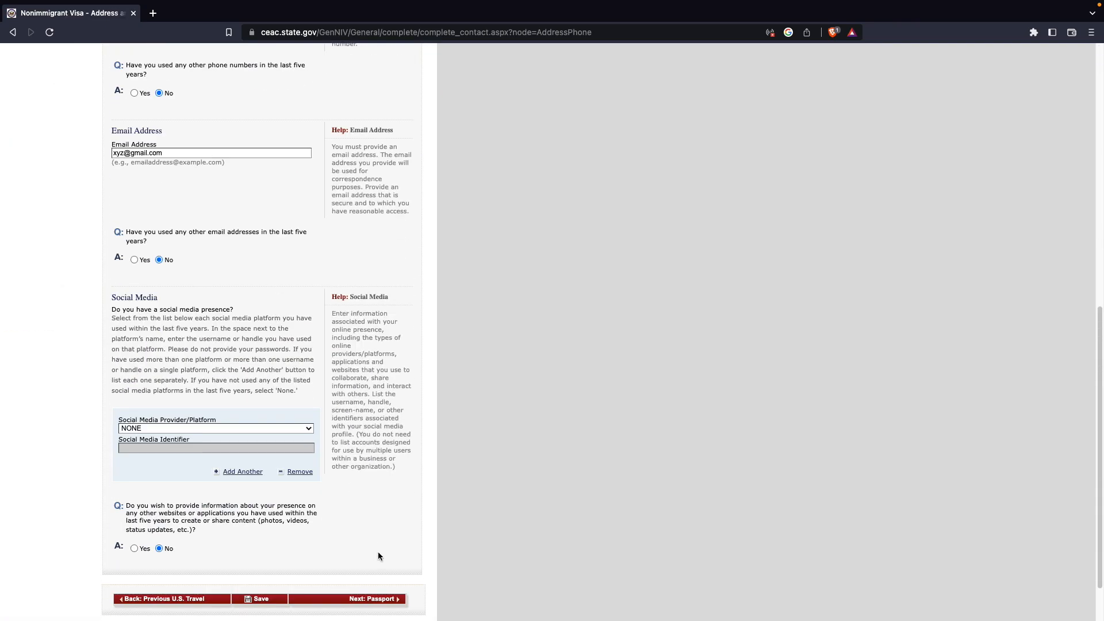
left_click(375, 540)
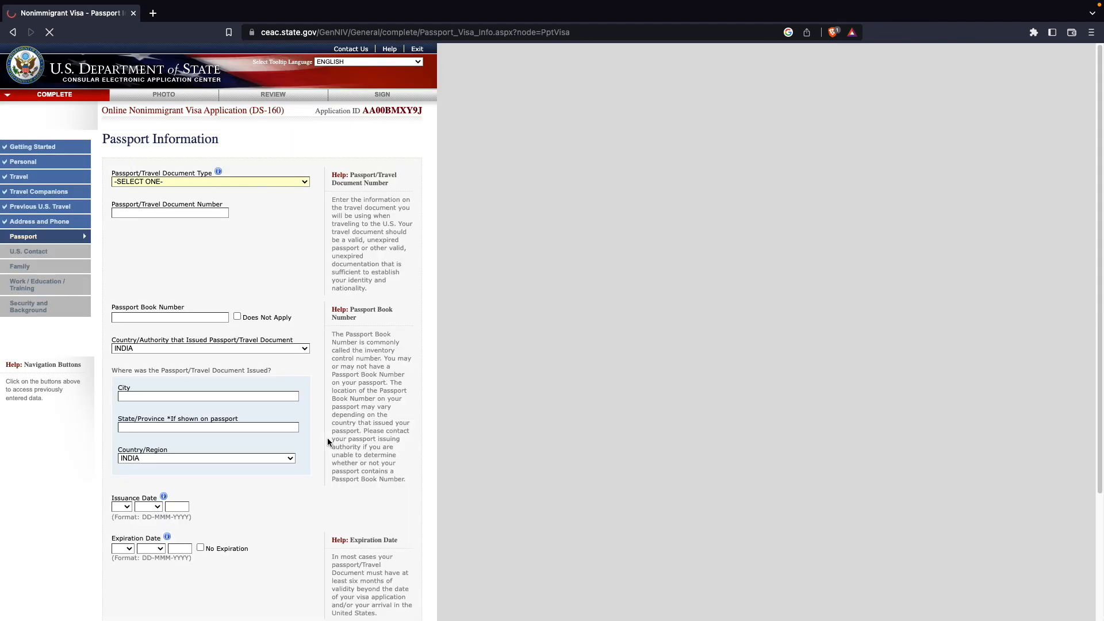
- Set the passport/travel document type to REGULAR
left_click(167, 182)
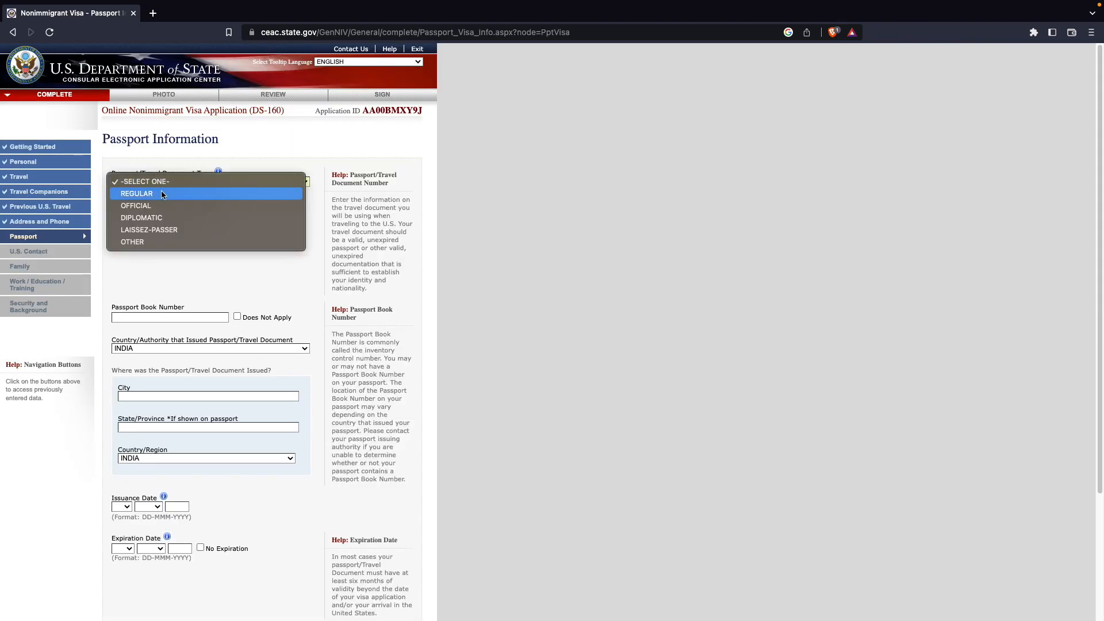
left_click(161, 194)
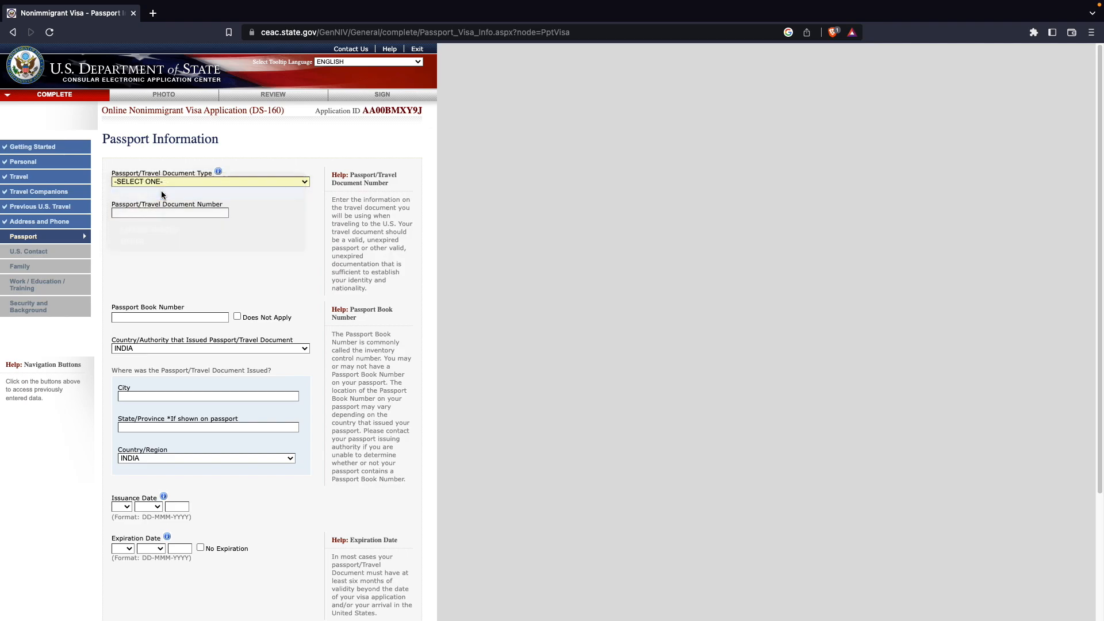
- Enter the passport document number and mark the passport book number as Does Not Apply
left_click(156, 213)
type("X123456")
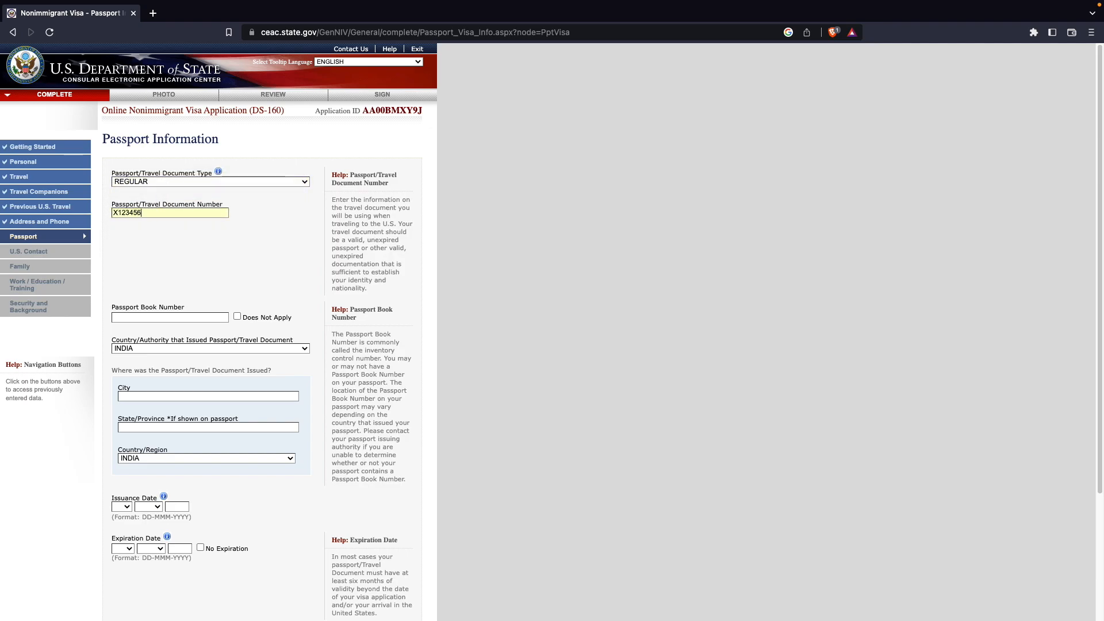
left_click(239, 257)
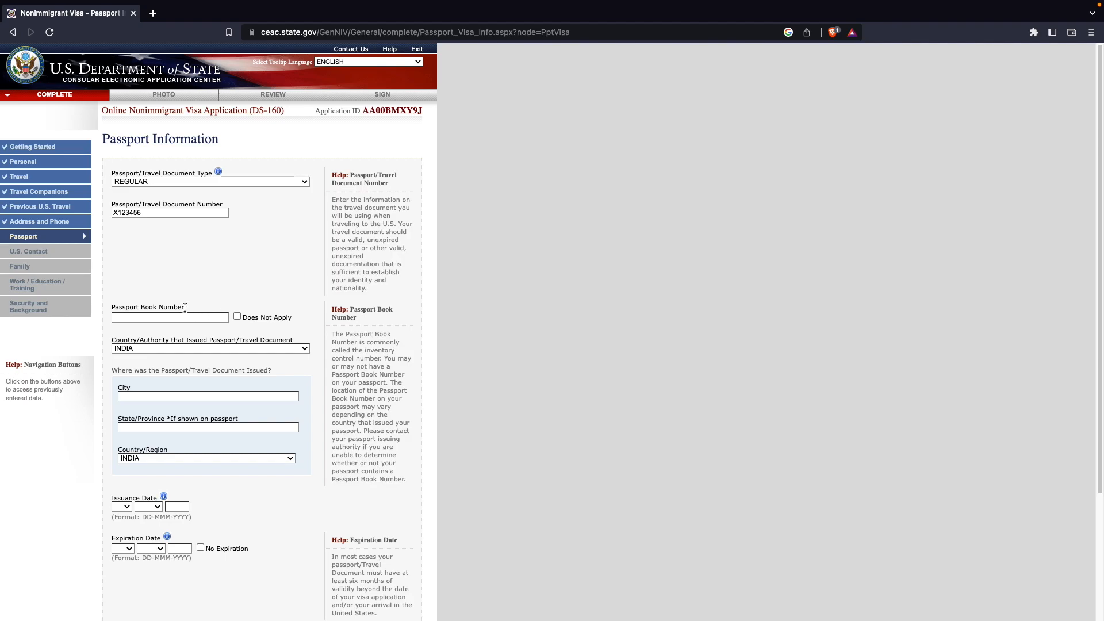
left_click(237, 316)
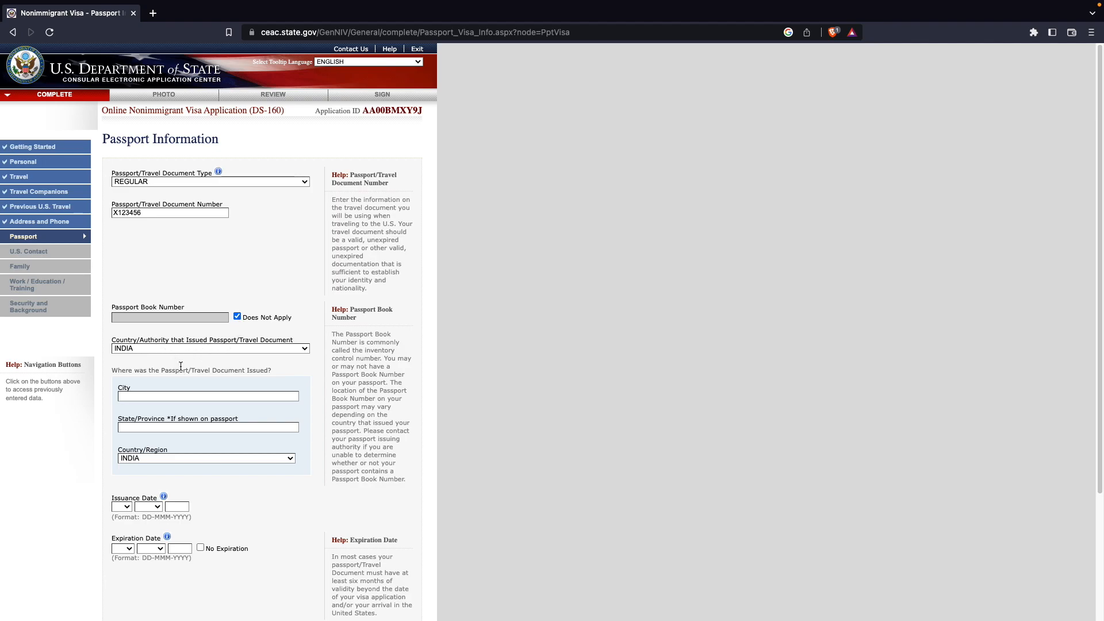
- Enter XYZ as the passport's issuing city and set the issuance date to 01 JAN 2023
left_click(165, 395)
type("XYZ")
left_click(124, 507)
left_click(126, 520)
left_click(151, 507)
left_click(174, 506)
type("2023")
- Set the passport expiration date to 01 JAN 2033
left_click(128, 547)
left_click(154, 546)
left_click(181, 545)
type("2033")
- Answer No to ever losing a passport or having one stolen, and save the Passport page
scroll(261, 484, "down", 5)
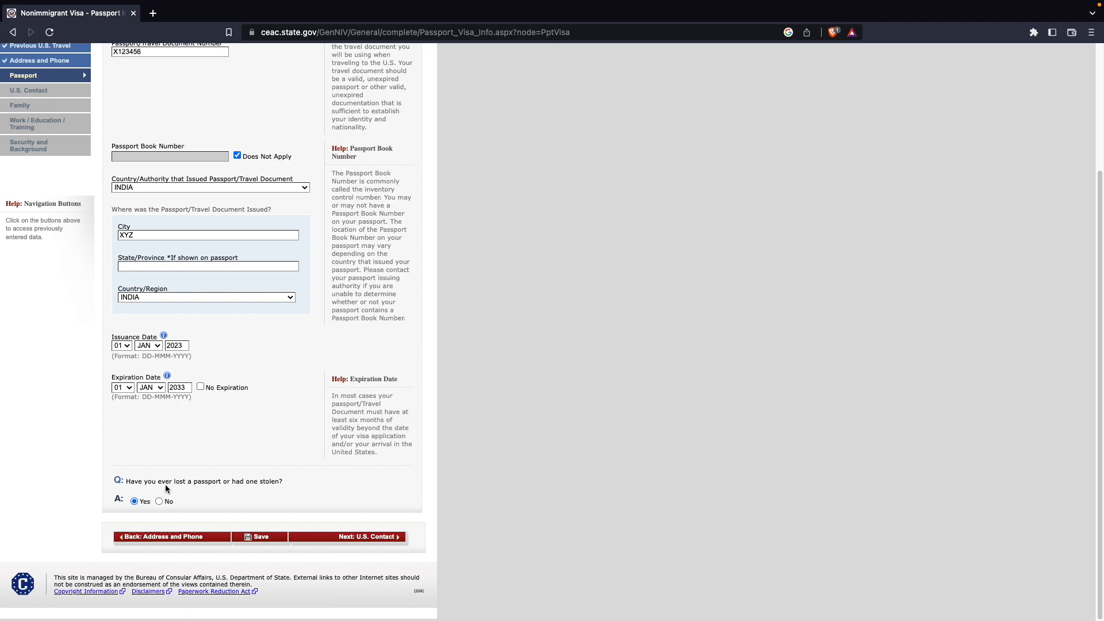
scroll(158, 371, "down", 5)
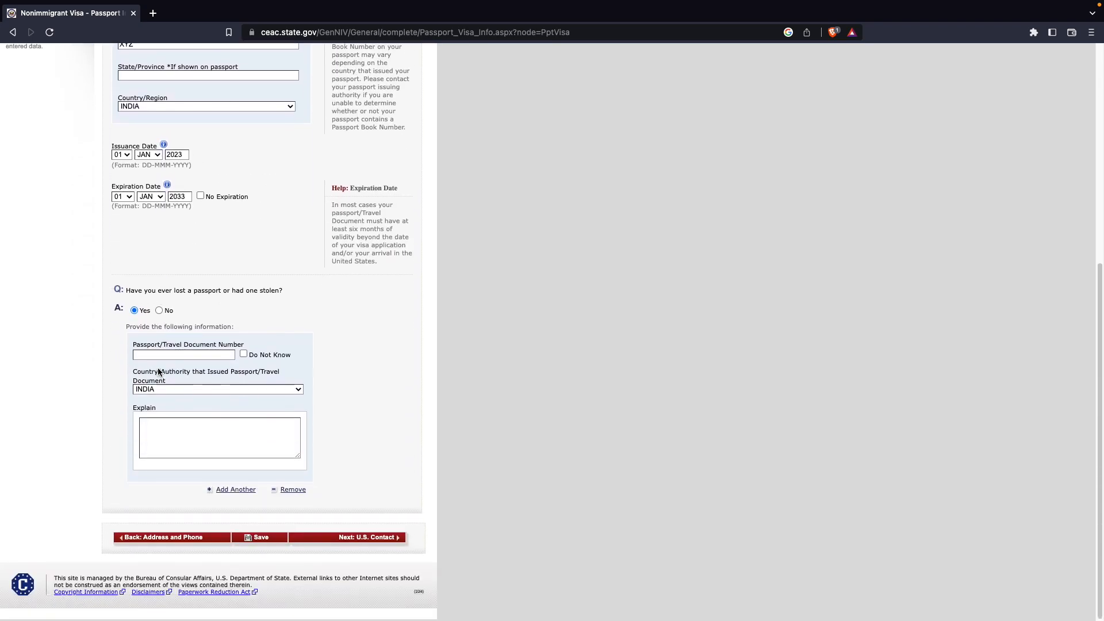
left_click(158, 308)
left_click(266, 538)
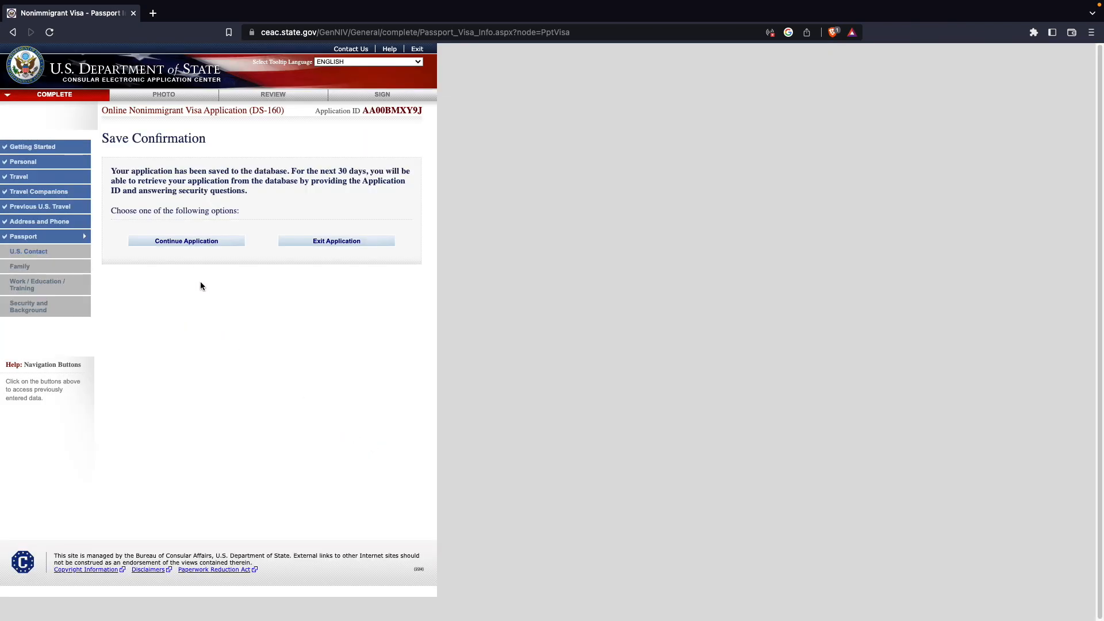
- Continue the application and proceed to the U.S. Contact page
left_click(193, 244)
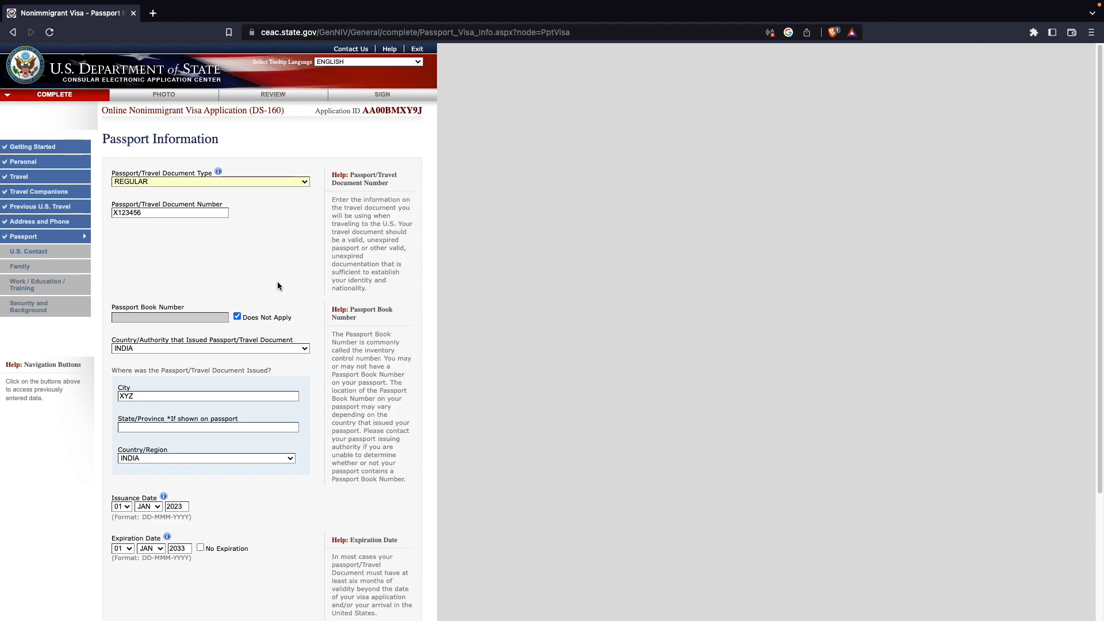
scroll(277, 283, "down", 3)
left_click(375, 538)
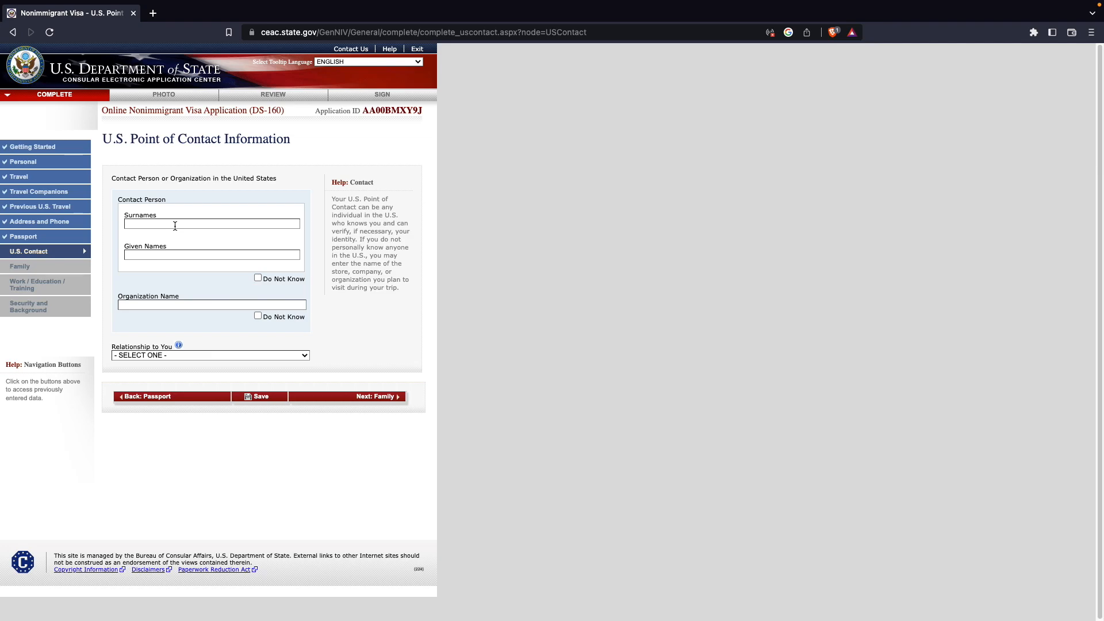
- Enter XYZ as the U.S. contact person's surname and given name
left_click(175, 224)
type("XYZ")
key("Tab")
type("XYZ")
- Mark the organization name as Do Not Know and set the relationship to RELATIVE
left_click(256, 316)
left_click(205, 356)
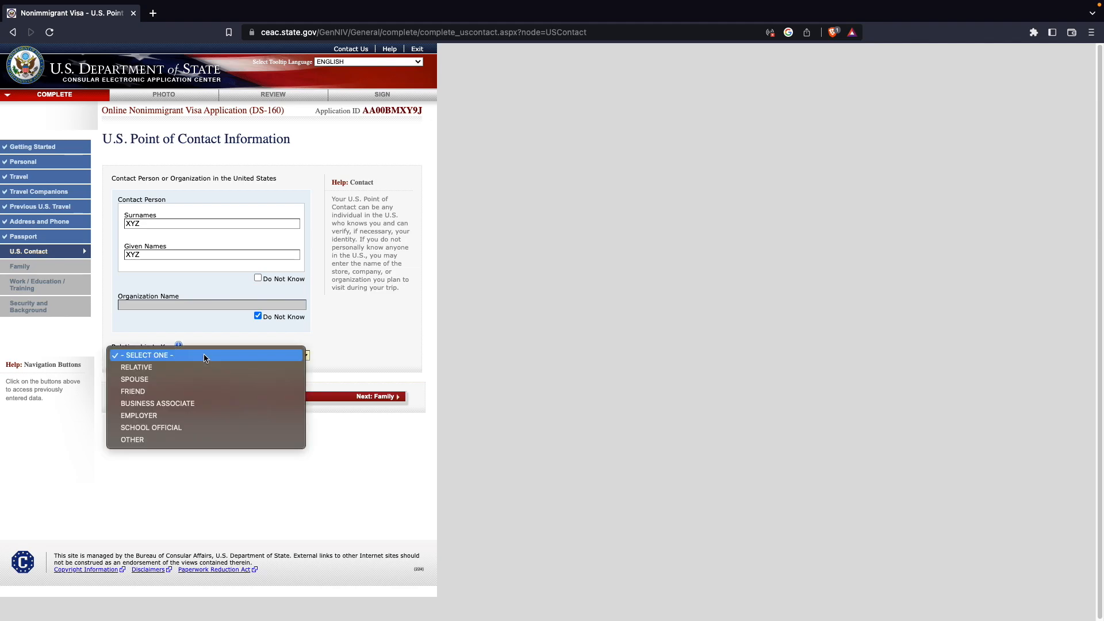
left_click(168, 368)
- Enter the contact's address: street XYZ, city XYZ, state ALABAMA, ZIP code 5000
scroll(241, 391, "down", 2)
scroll(247, 396, "down", 1)
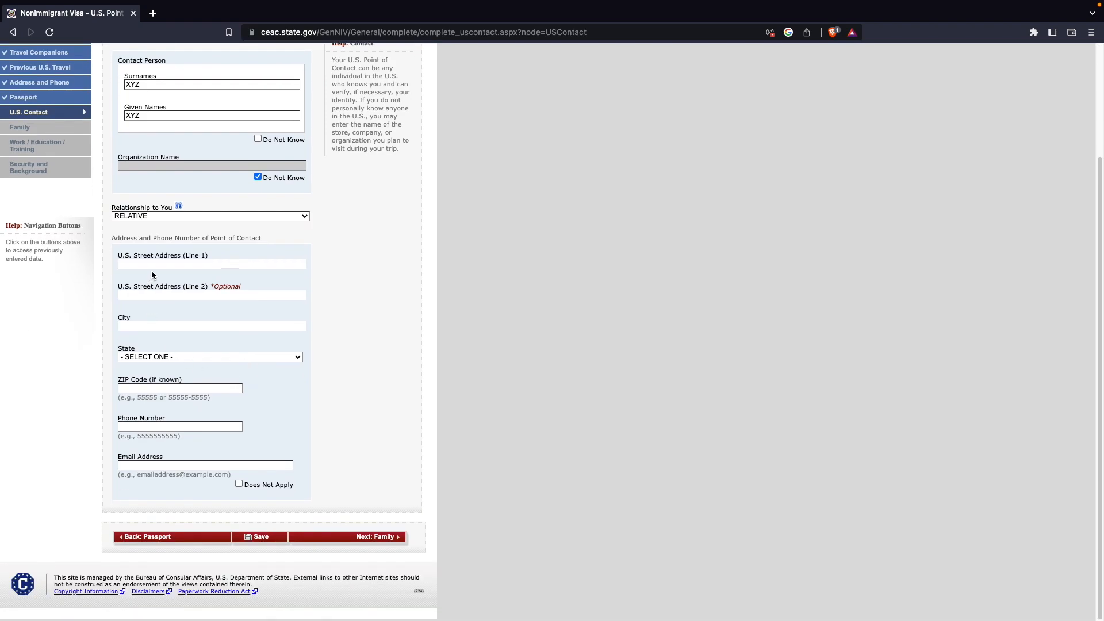
left_click(160, 263)
type("XYZ")
left_click(192, 326)
type("XYZ")
key("Tab")
key("a")
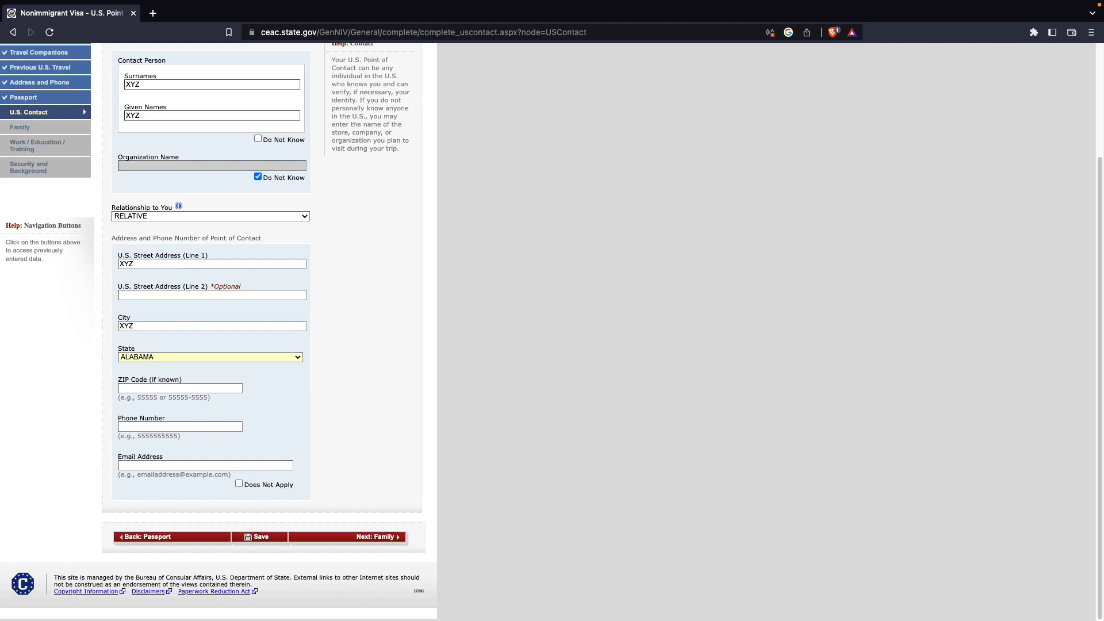
type("5000")
type("1111")
- Fill in the contact's phone number and e-mail address
key("Tab")
type("111@gmail.com")
- Lengthen the contact's phone number to at least five digits and save the page
left_click(261, 536)
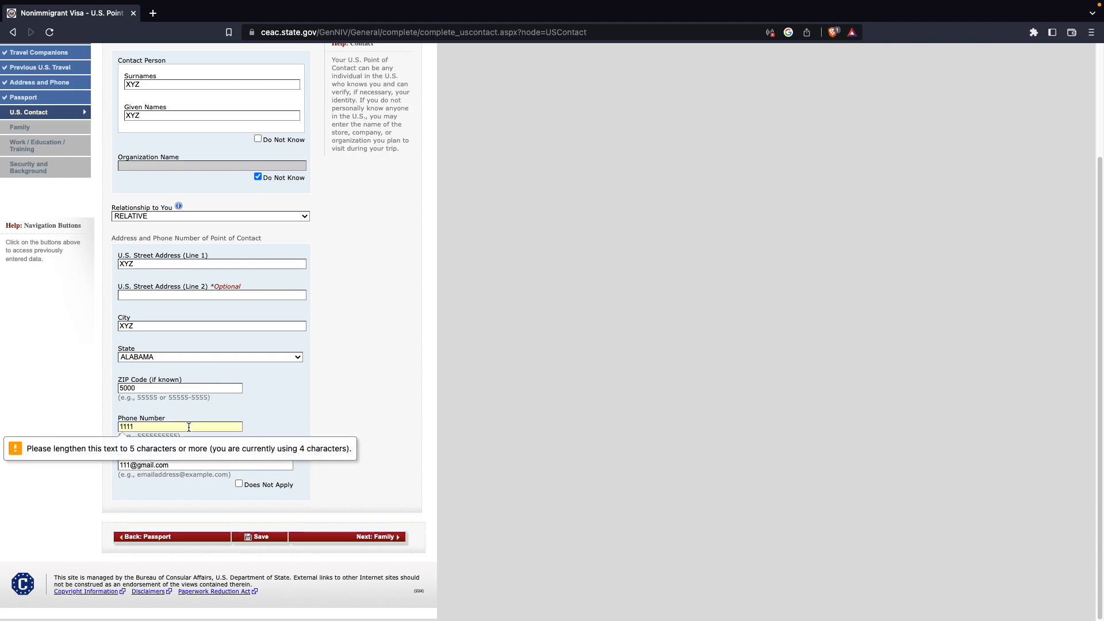
type("55")
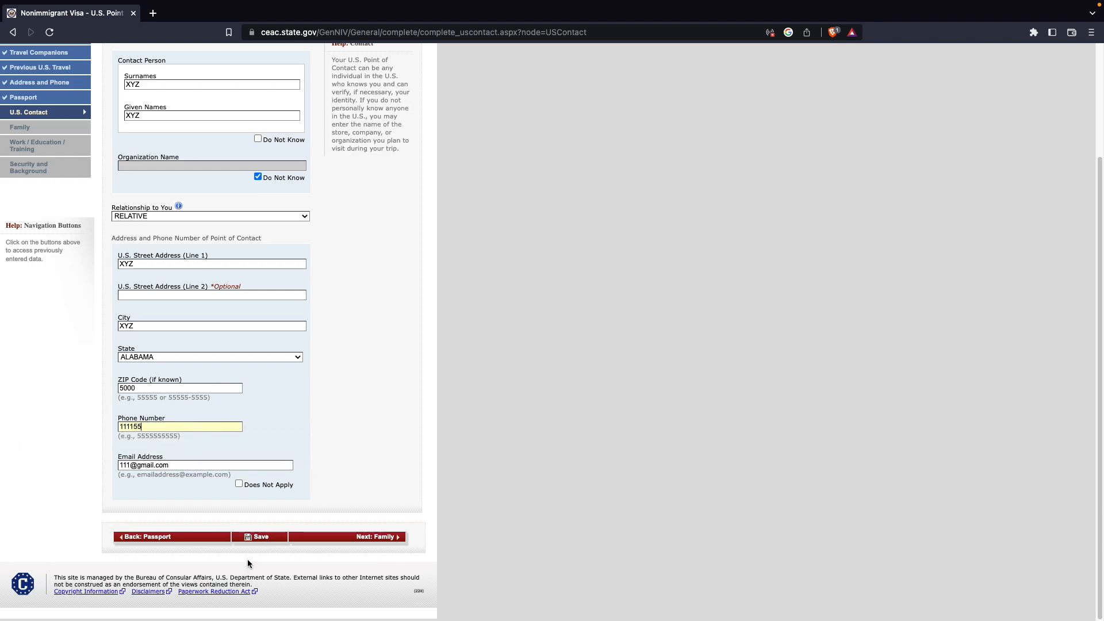
left_click(261, 537)
left_click(758, 169)
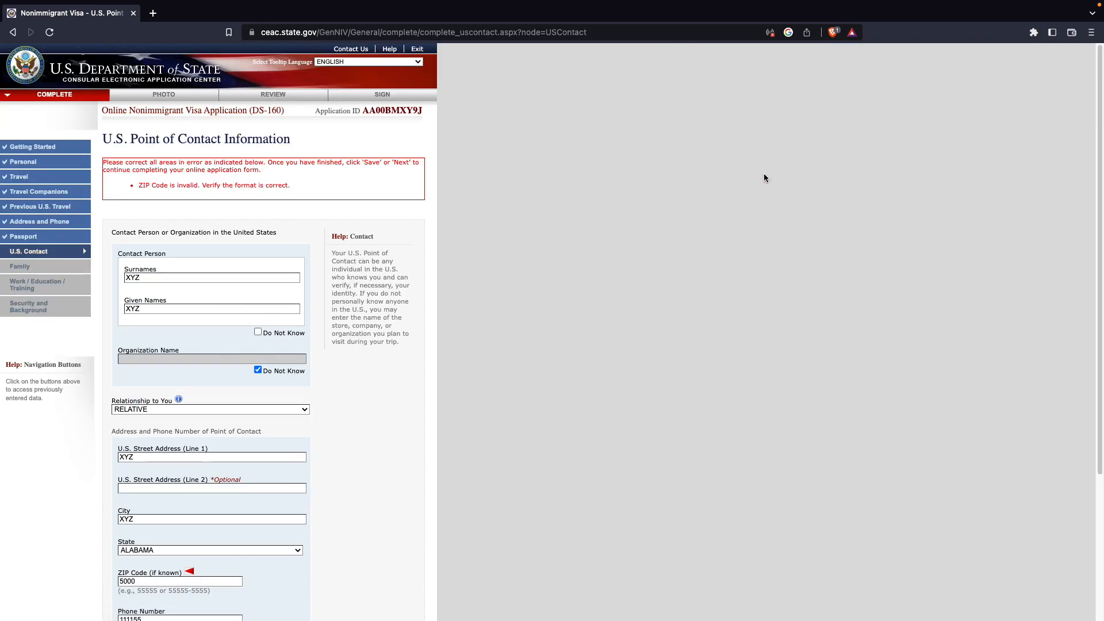
- Correct the ZIP code to 50005 and save the U.S. Contact page
scroll(412, 320, "down", 3)
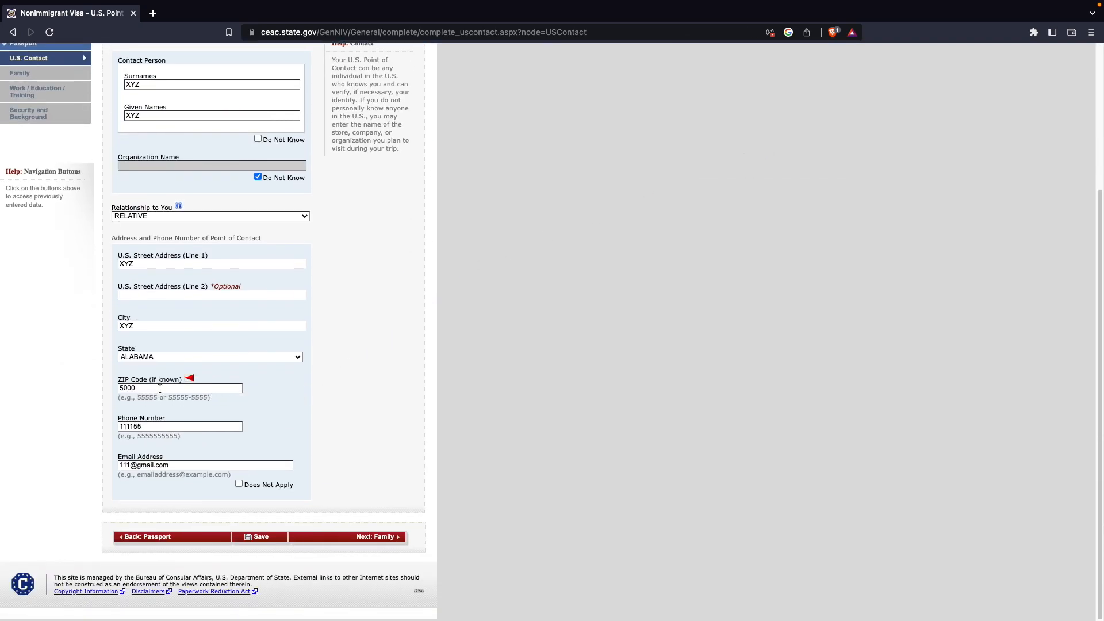
type("5")
left_click(250, 539)
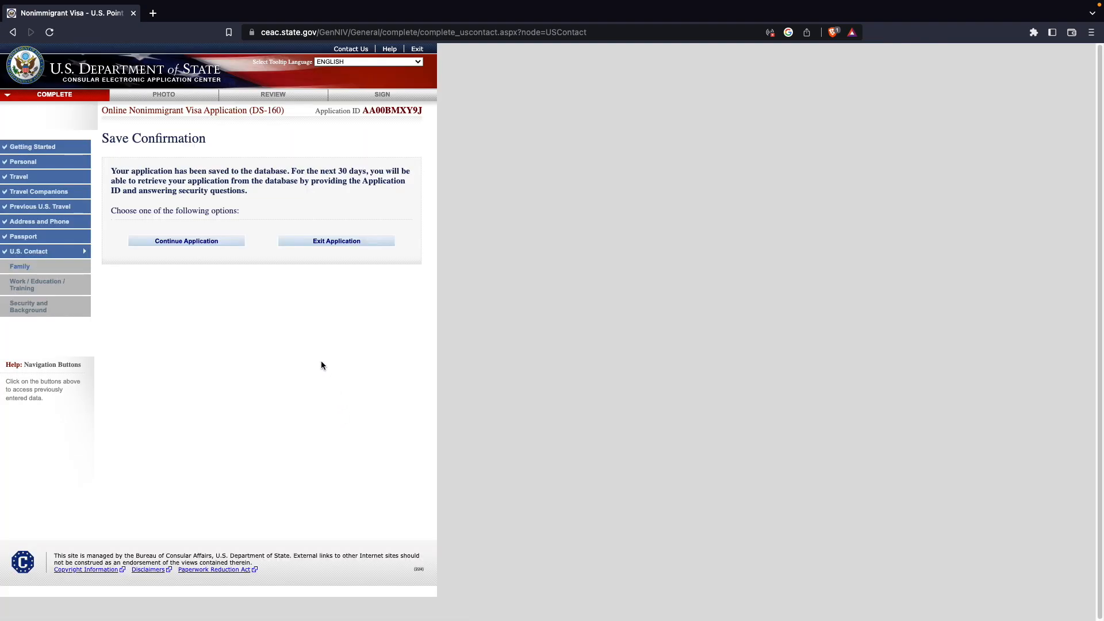
- Continue the application to the Family Relatives page
left_click(194, 240)
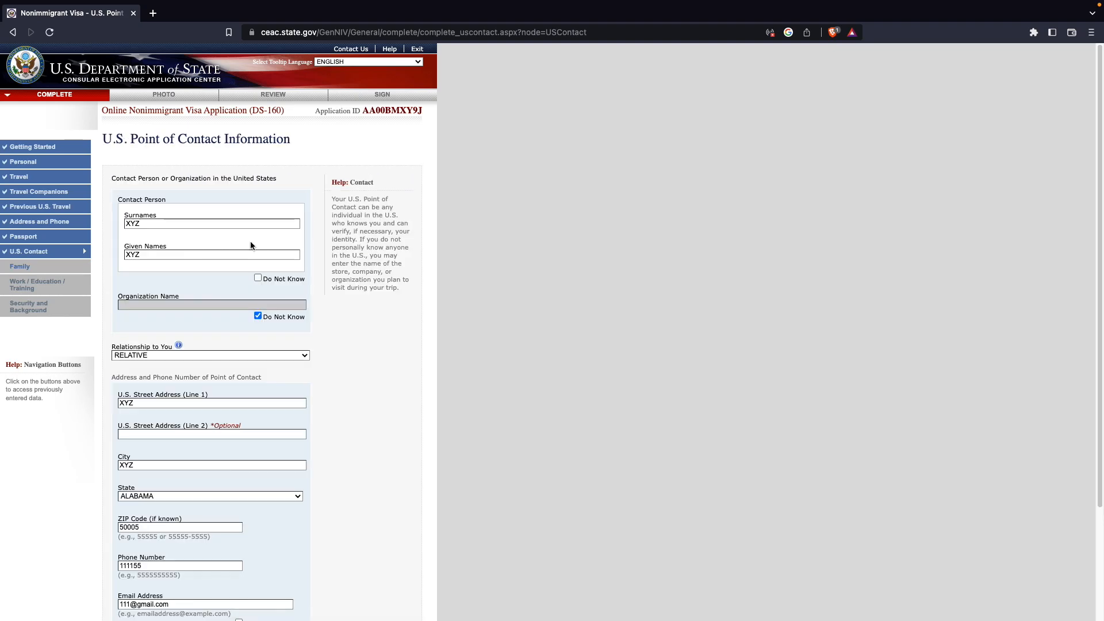
scroll(270, 330, "down", 3)
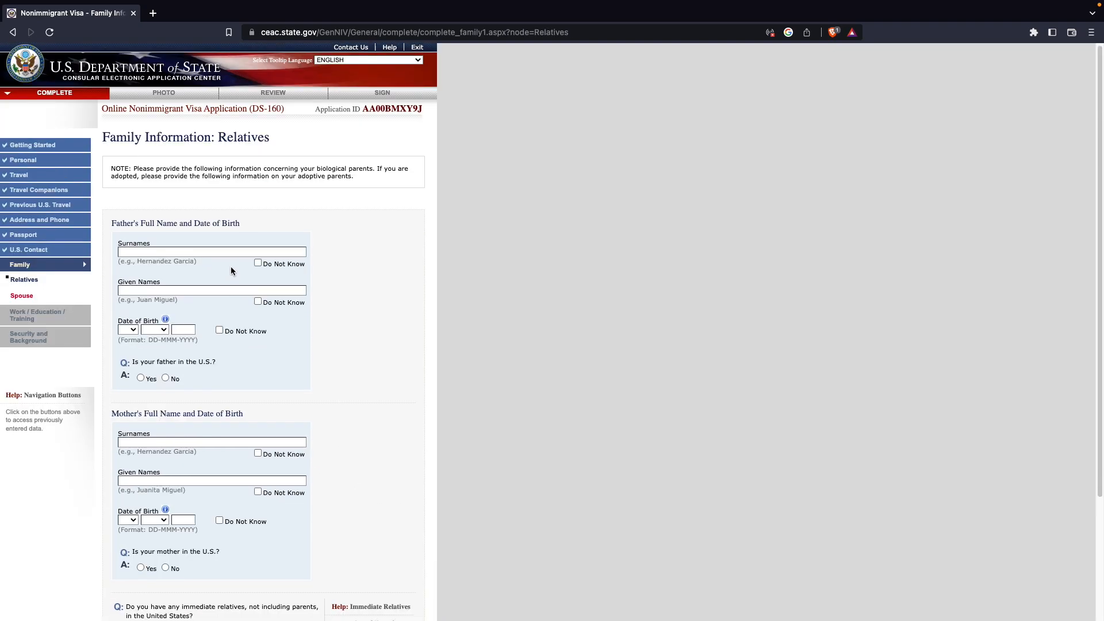
scroll(230, 269, "down", 1)
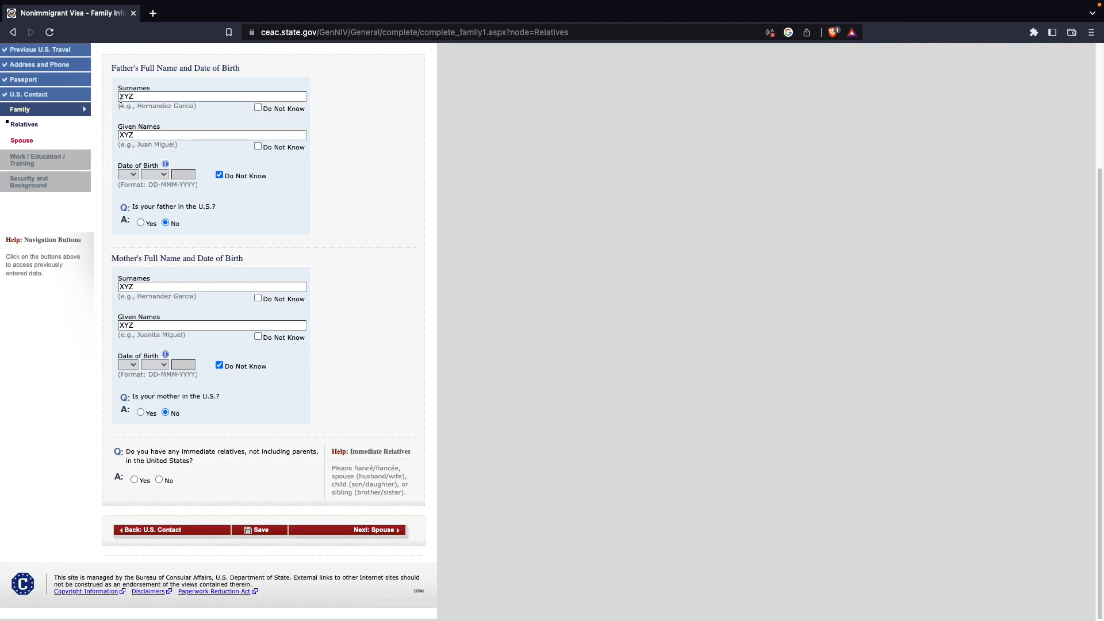
- Answer Yes to having immediate relatives in the United States
left_click_drag(111, 69, 219, 437)
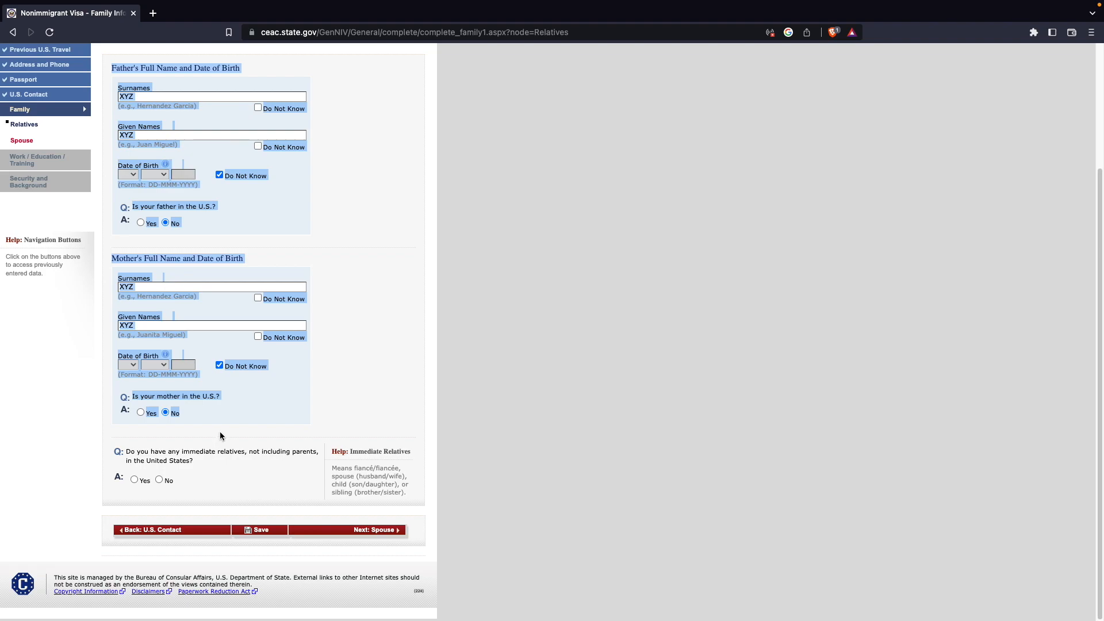
left_click(240, 402)
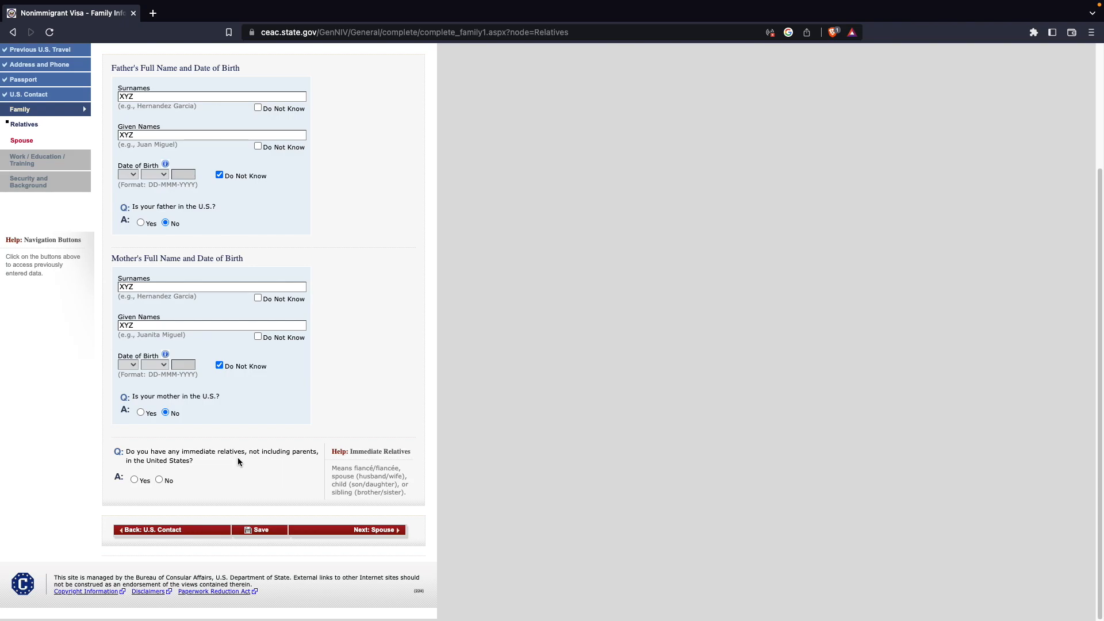
left_click(134, 480)
- Enter the relative's surname and given name as XYZ and set the relationship to CHILD
scroll(207, 460, "down", 10)
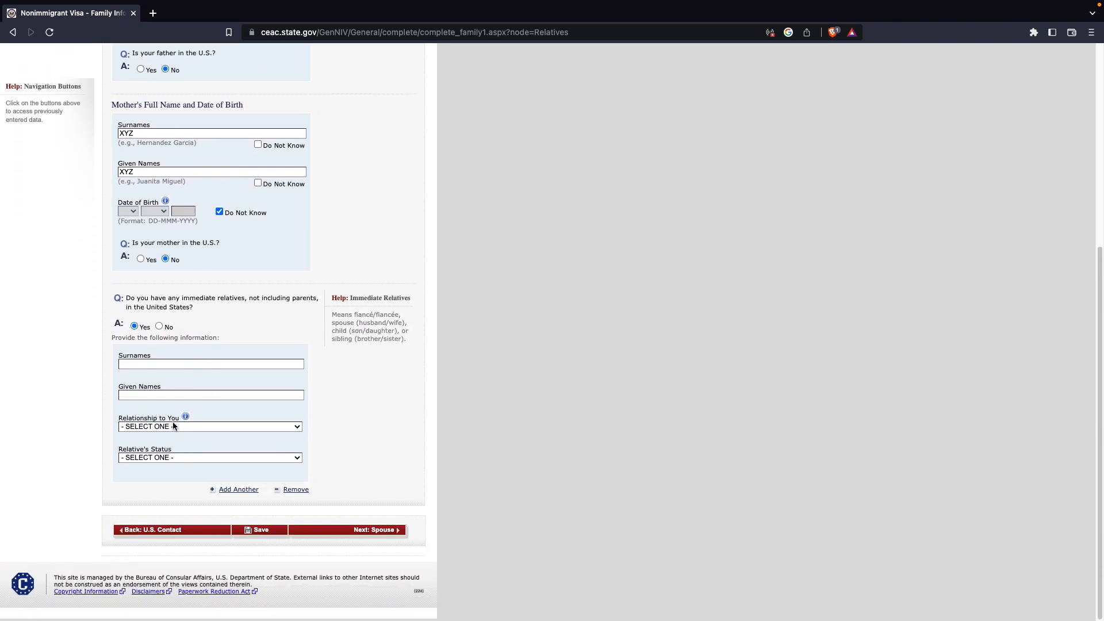
left_click(187, 364)
type("XYZXYZ")
left_click(169, 426)
left_click(159, 465)
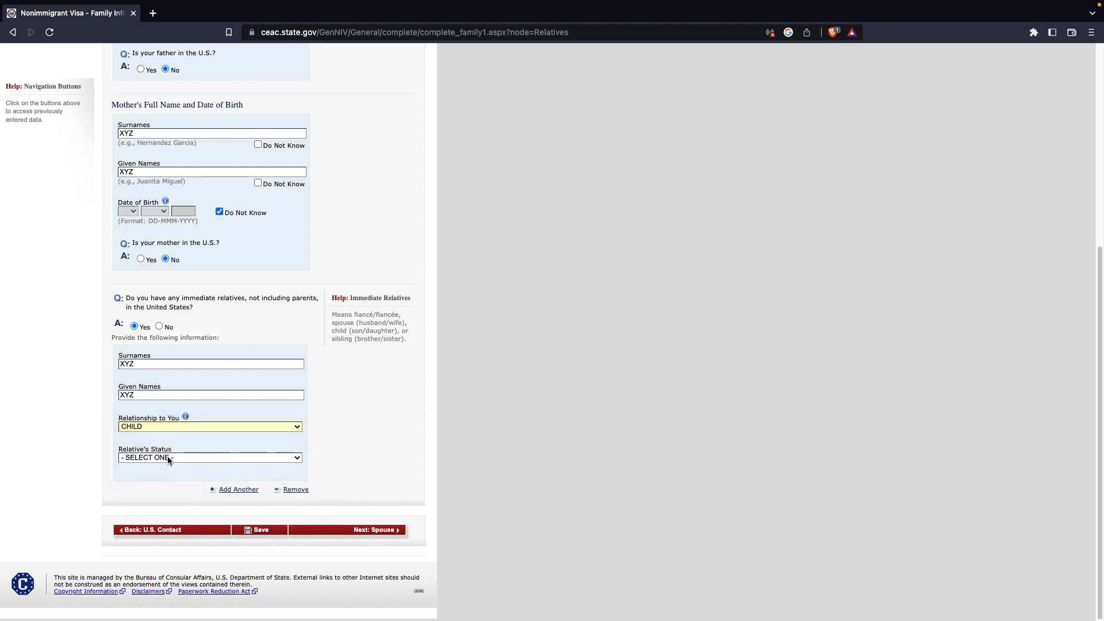
- Set the relative's status to NONIMMIGRANT and save the Relatives page
left_click(172, 458)
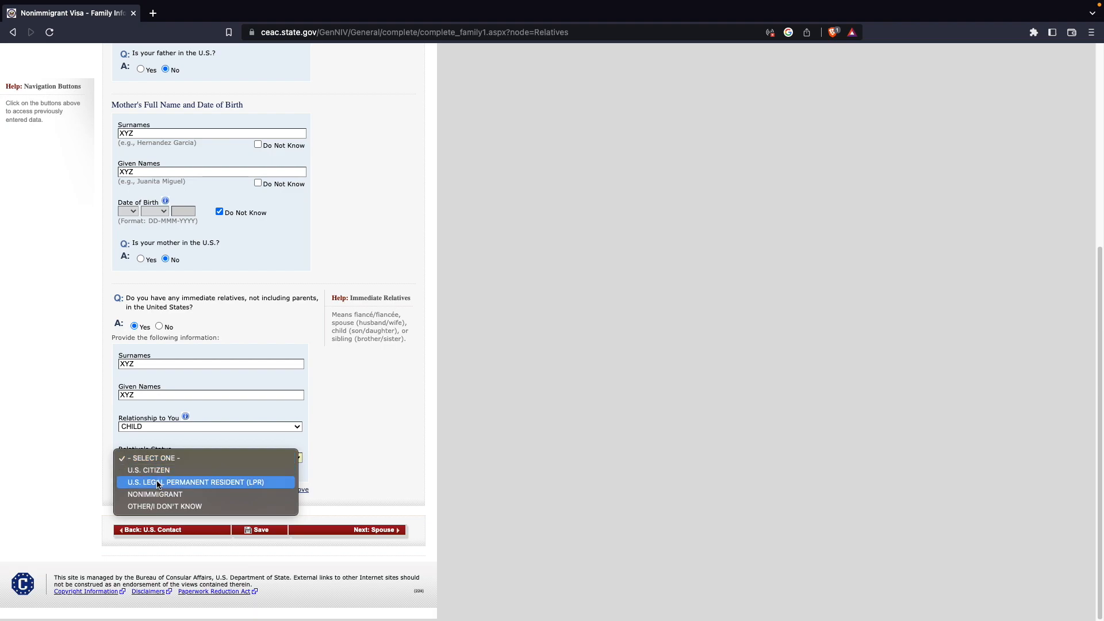
left_click(158, 495)
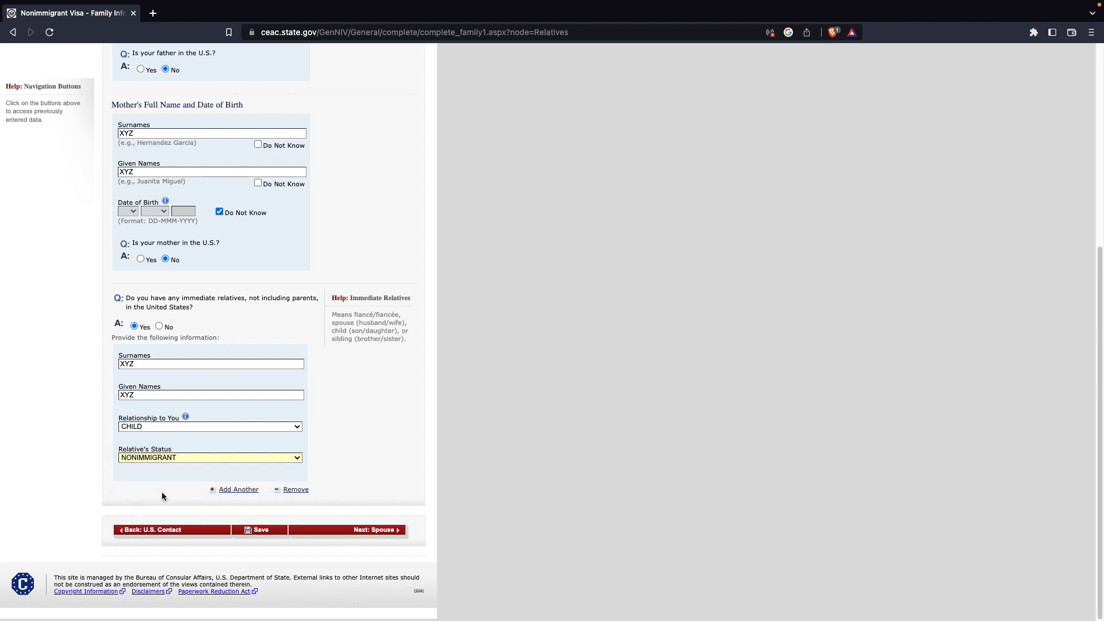
left_click(164, 458)
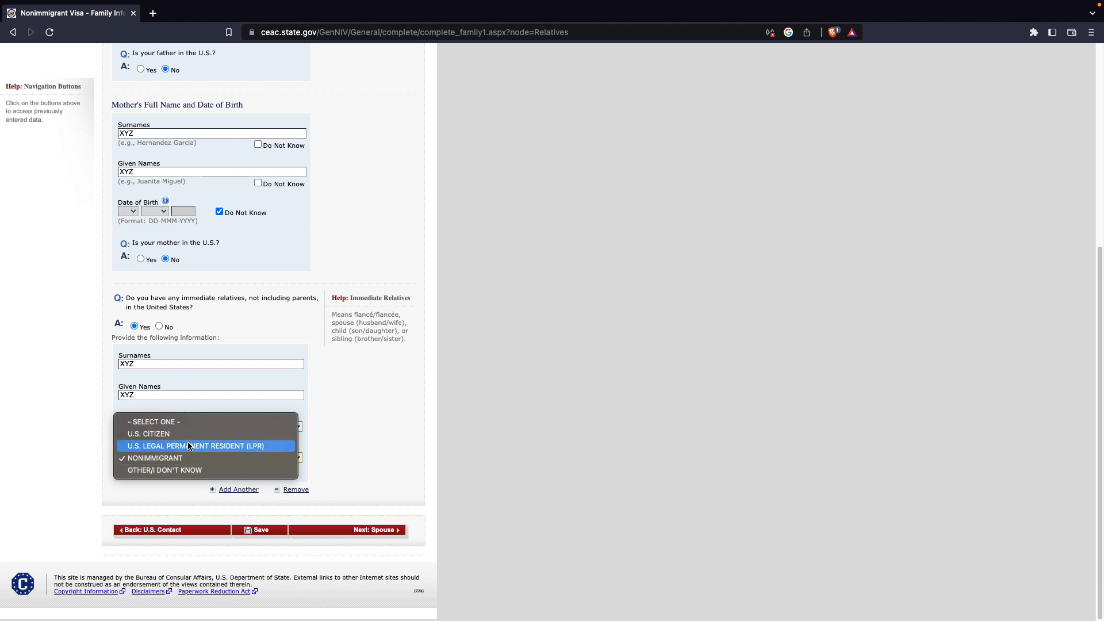
left_click(327, 446)
left_click(258, 531)
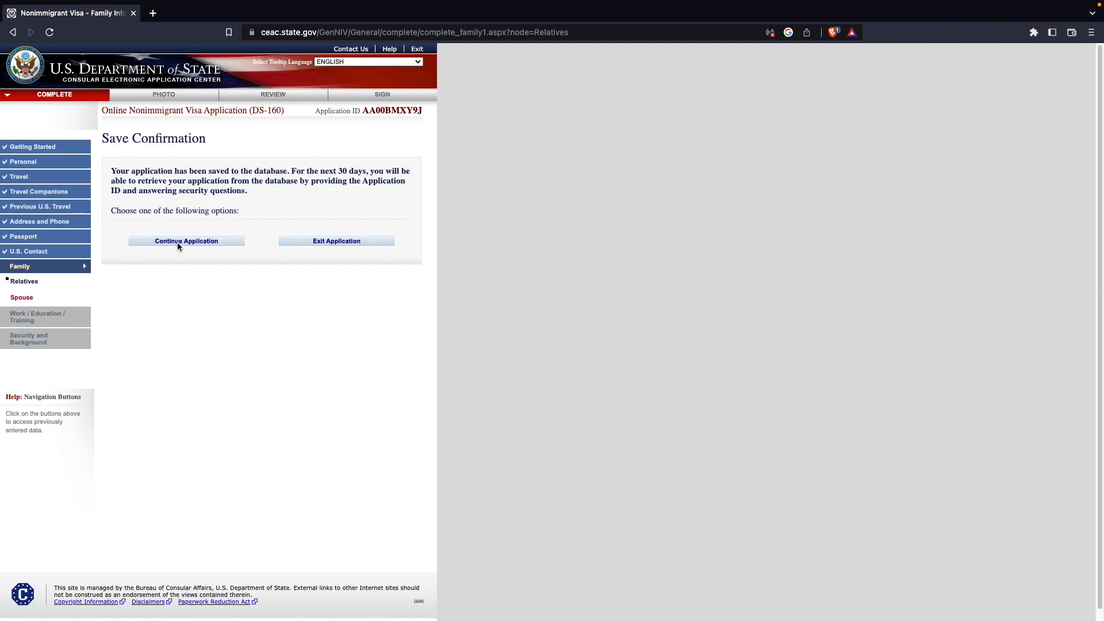
- Continue the application to the Spouse page
left_click(177, 242)
left_click(374, 530)
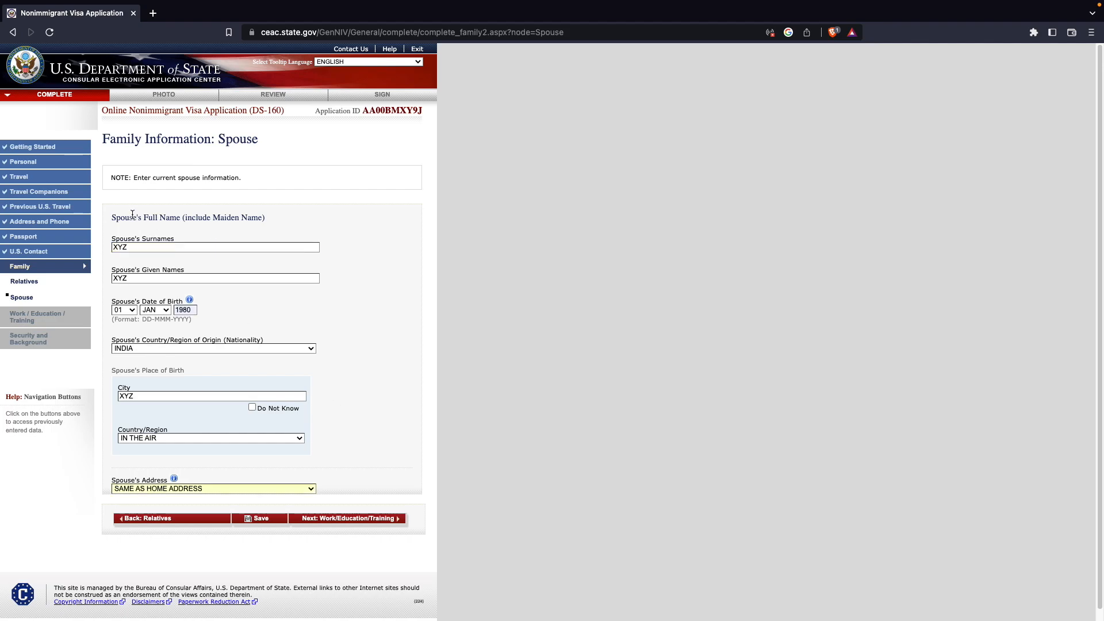
- Save the completed Spouse information page
left_click_drag(111, 214, 309, 501)
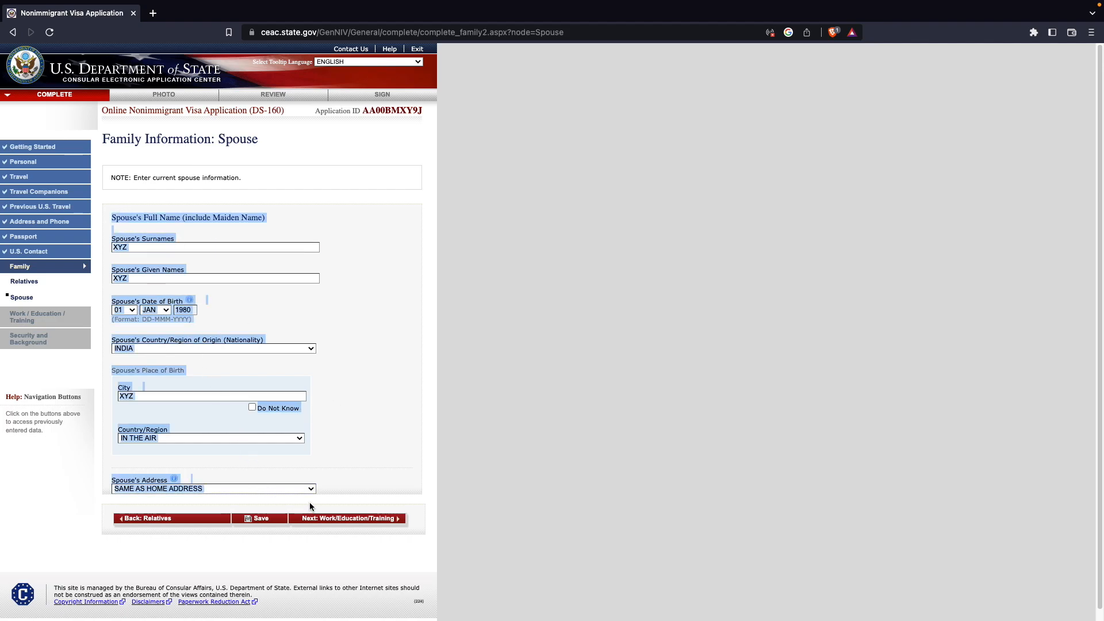
left_click(354, 472)
left_click(258, 518)
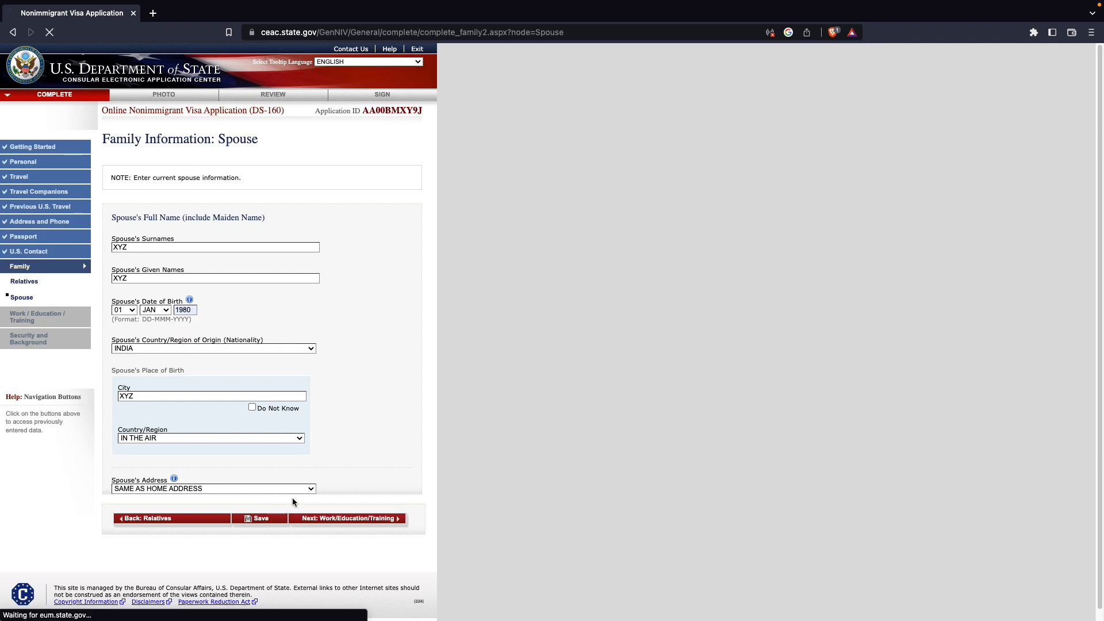
- Continue the application to the Present Work/Education/Training page
left_click(195, 240)
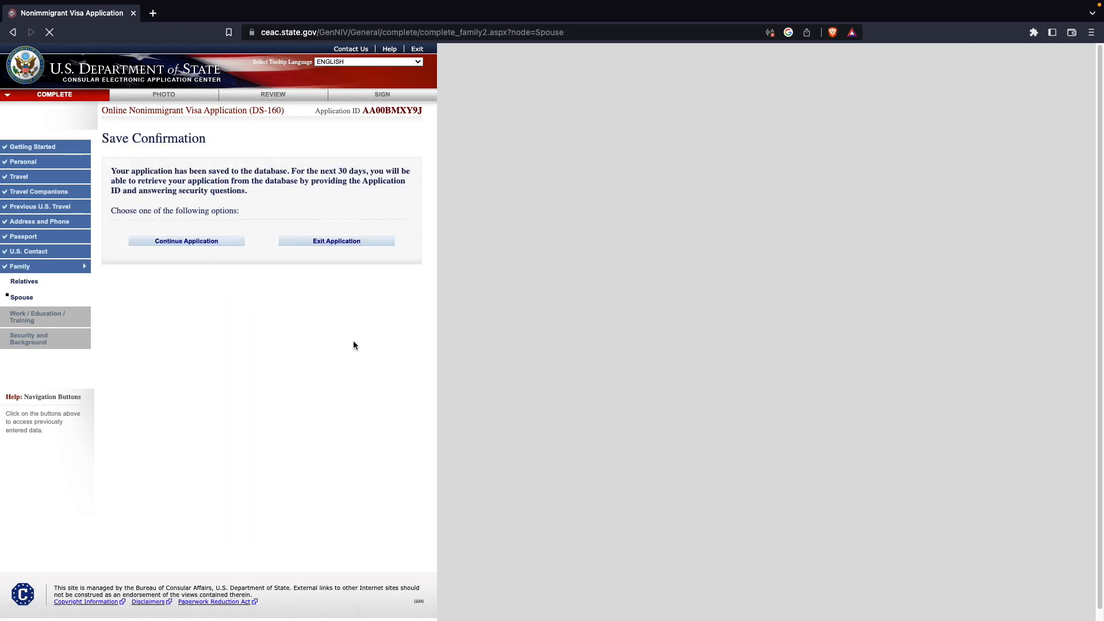
left_click(371, 509)
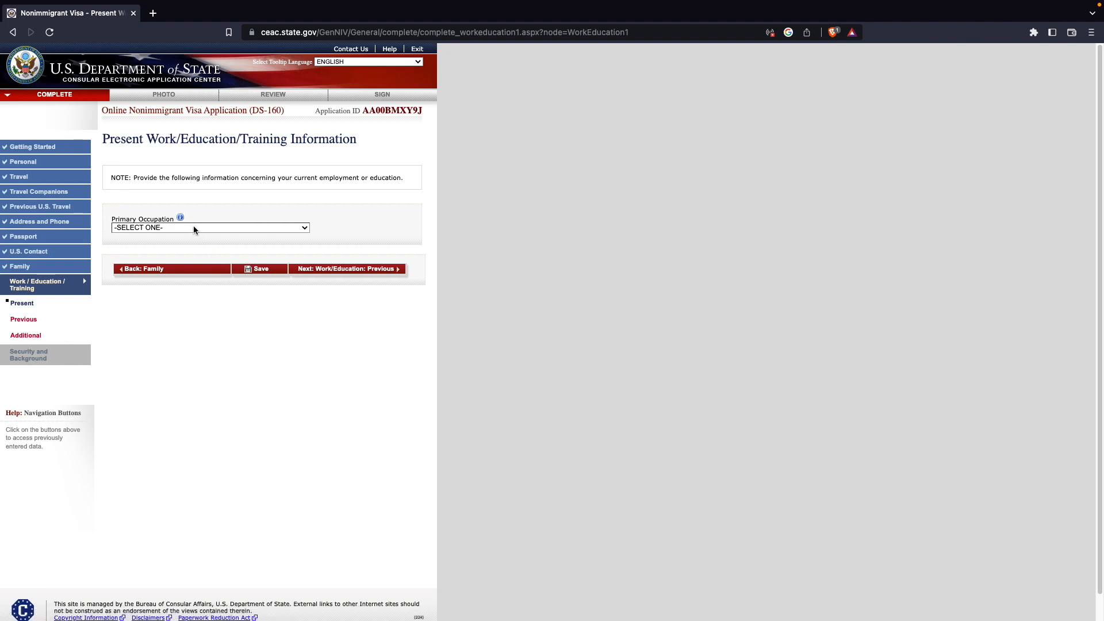
- Set the primary occupation to BUSINESS and enter XYZ as the present employer name
left_click(193, 228)
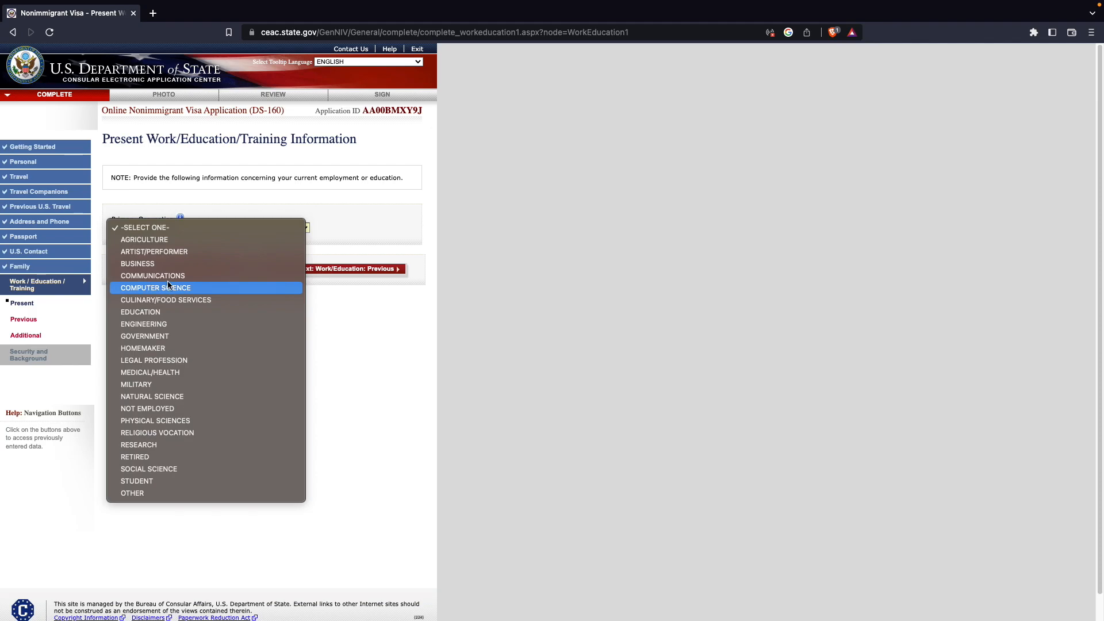
left_click(175, 266)
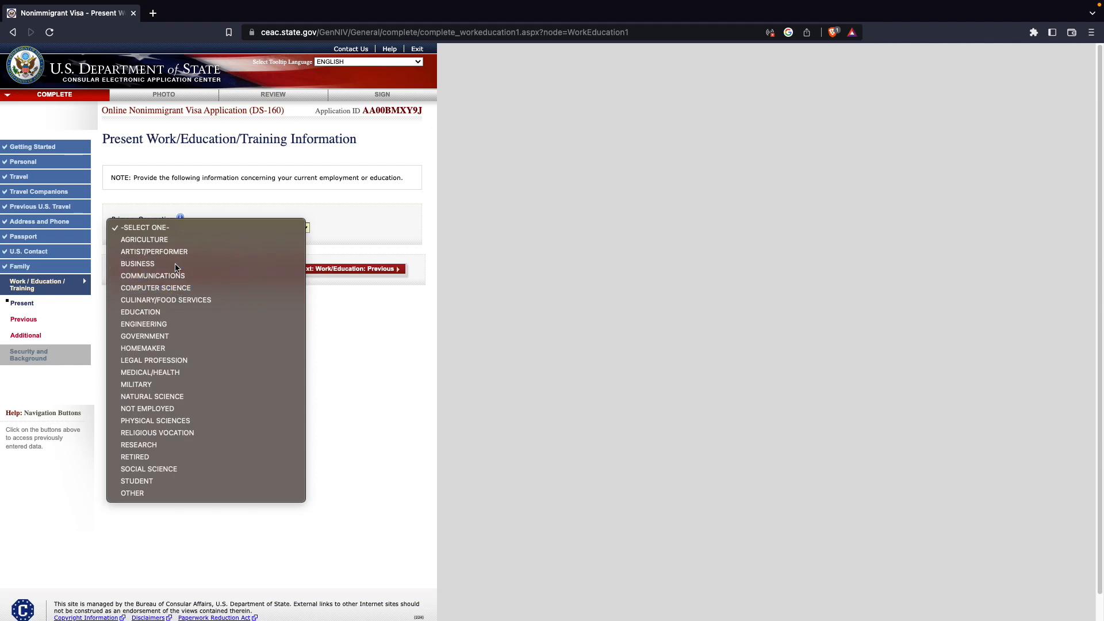
left_click(249, 265)
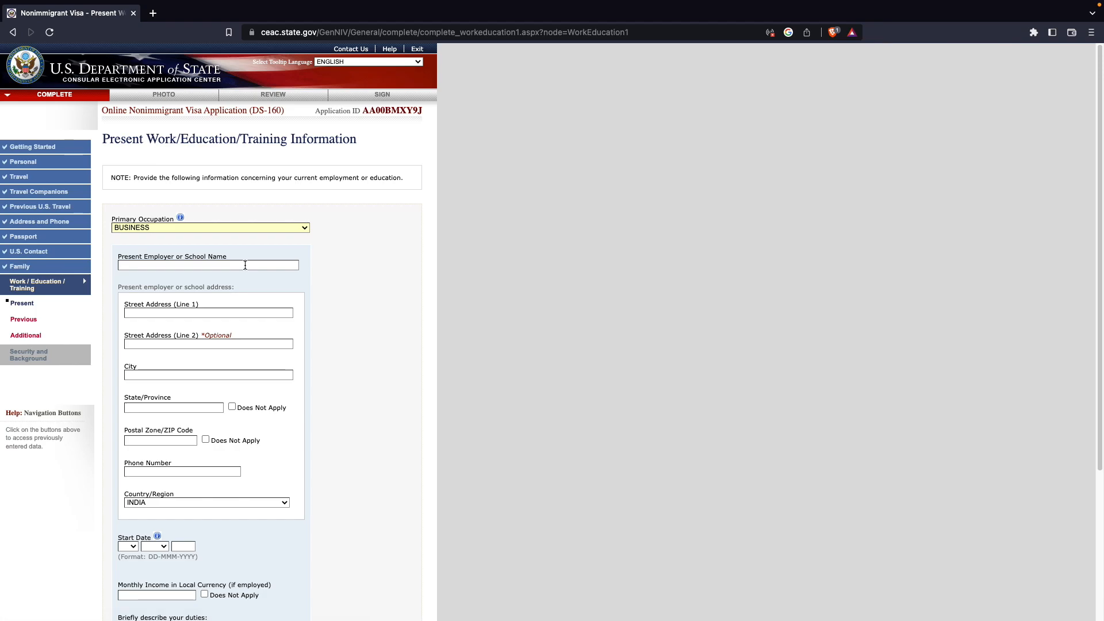
type("XYZ")
- Complete the present employer's address, start date 01-JAN-2000 and income, enter DUTIES as the duties description, and continue
scroll(139, 122, "down", 3)
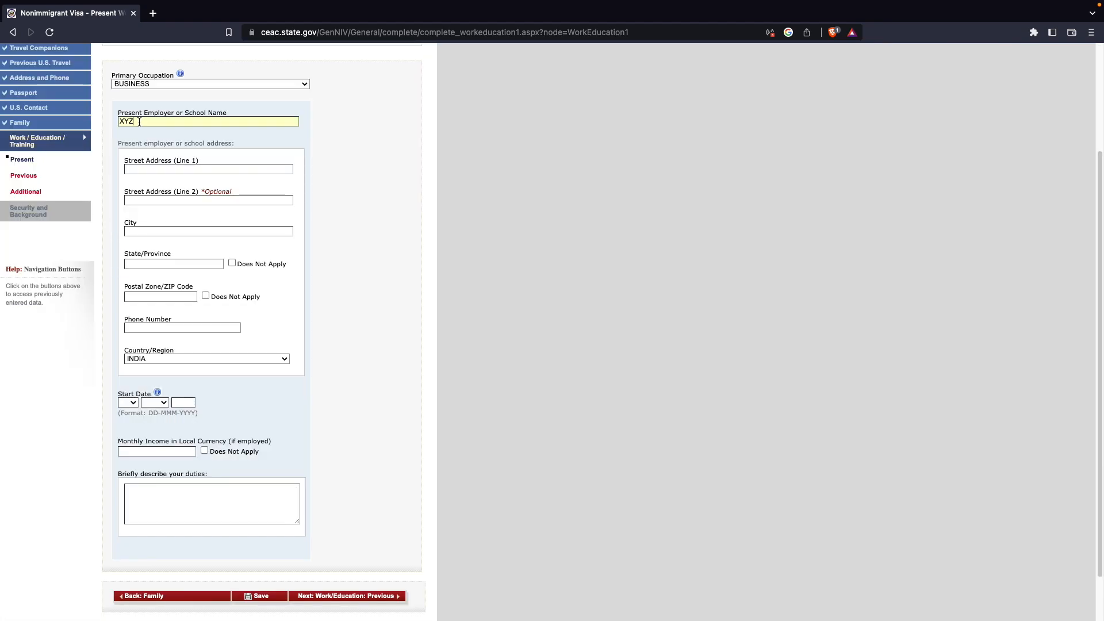
left_click(155, 167)
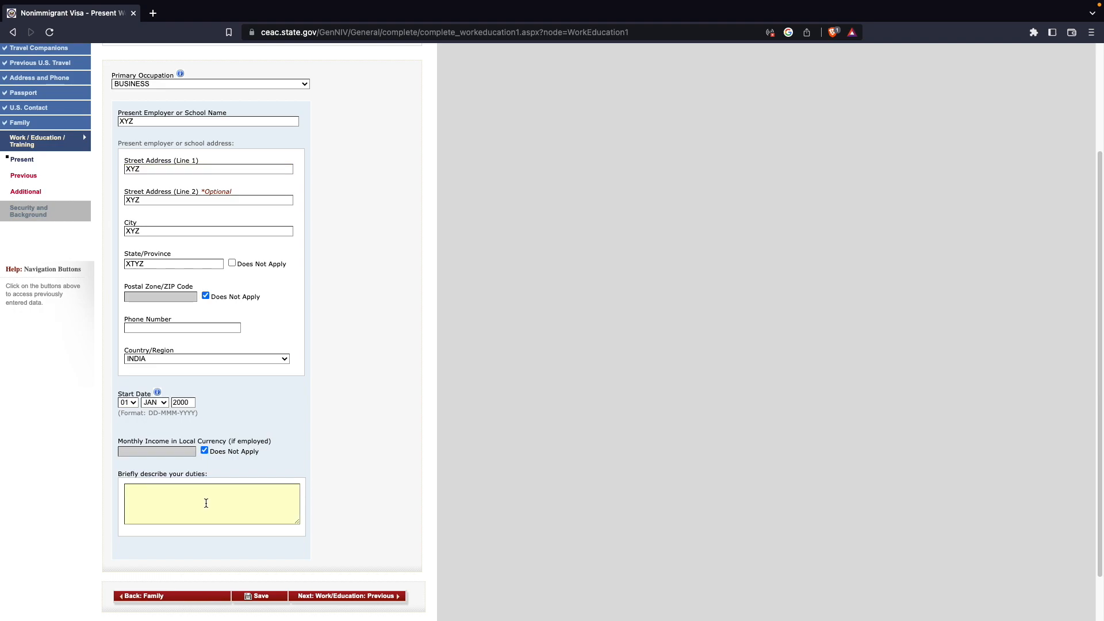
type("DUTIES")
left_click(346, 596)
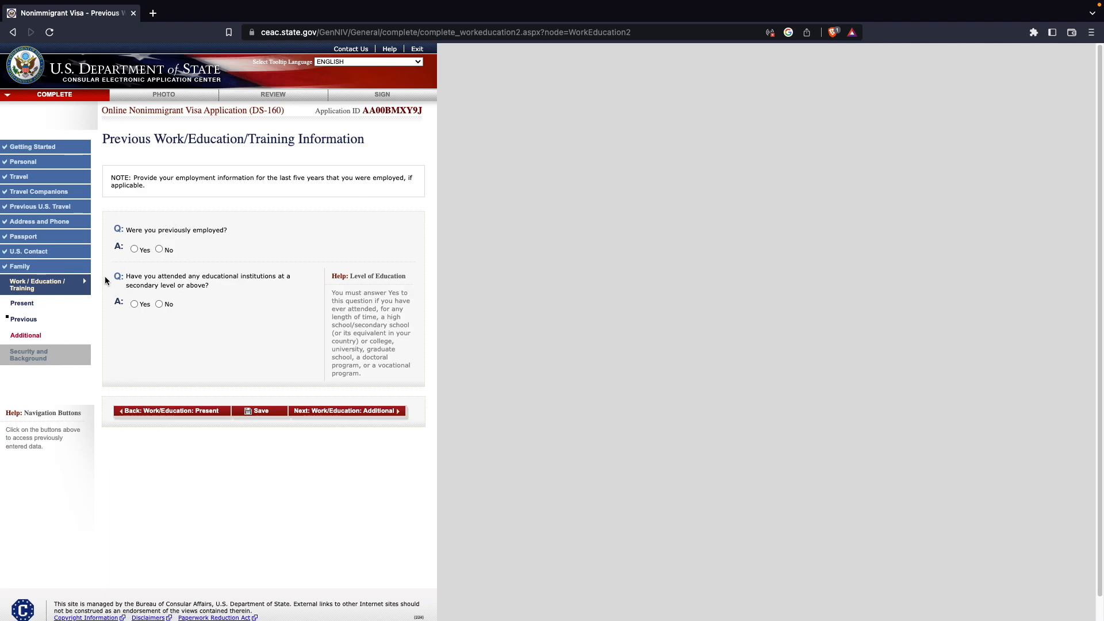
left_click(136, 249)
scroll(191, 305, "down", 4)
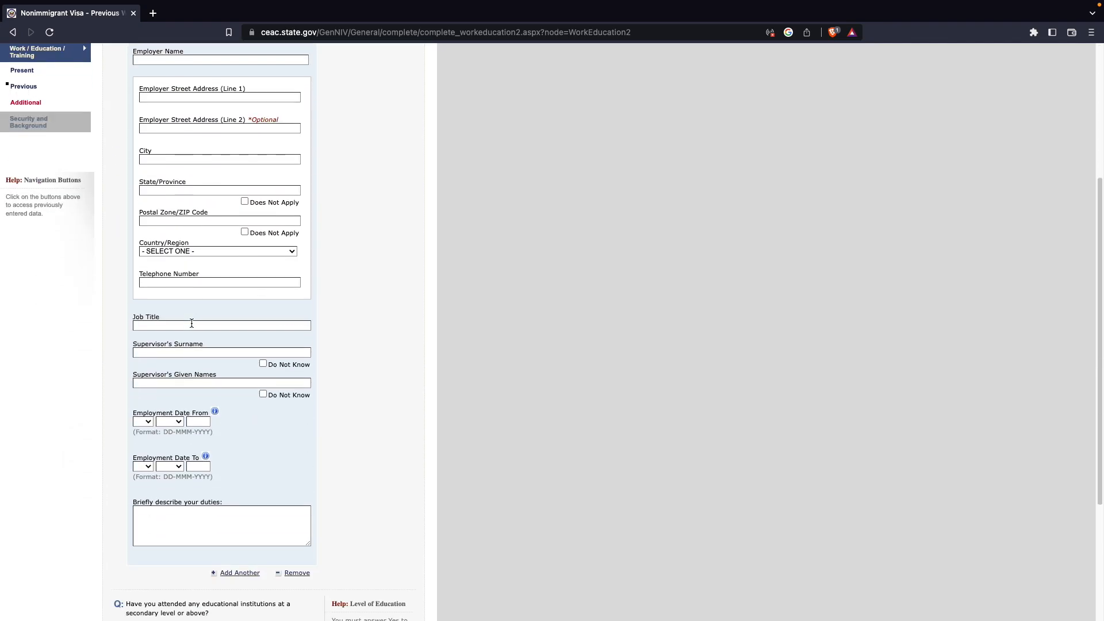
scroll(191, 323, "up", 4)
left_click(159, 248)
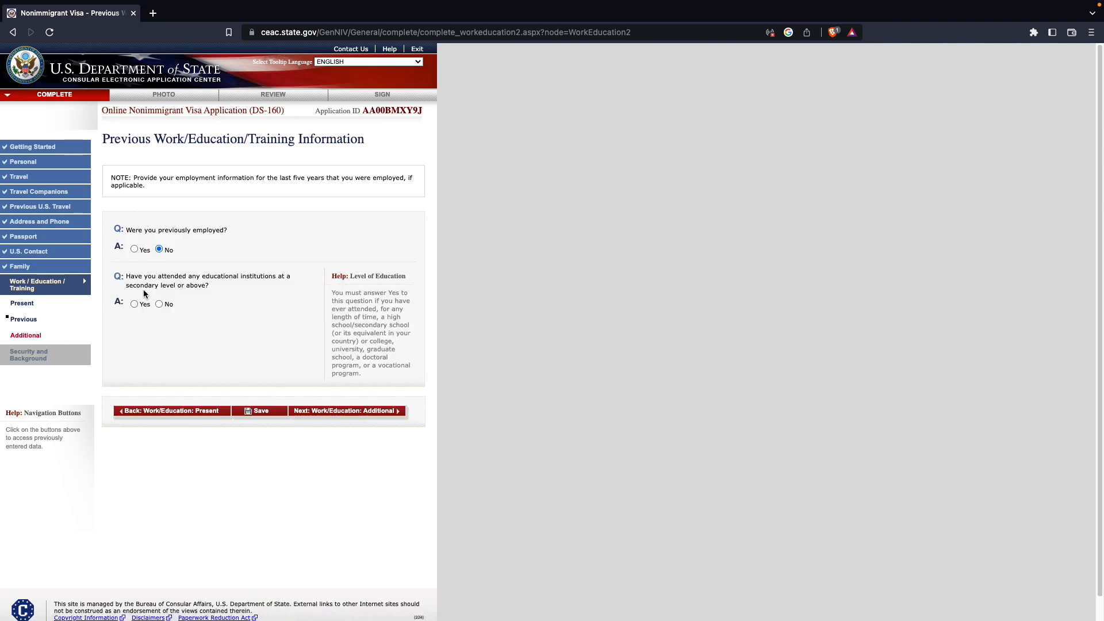
- Answer No to having attended secondary-level or higher educational institutions and continue to the Additional Work/Education page
left_click(134, 304)
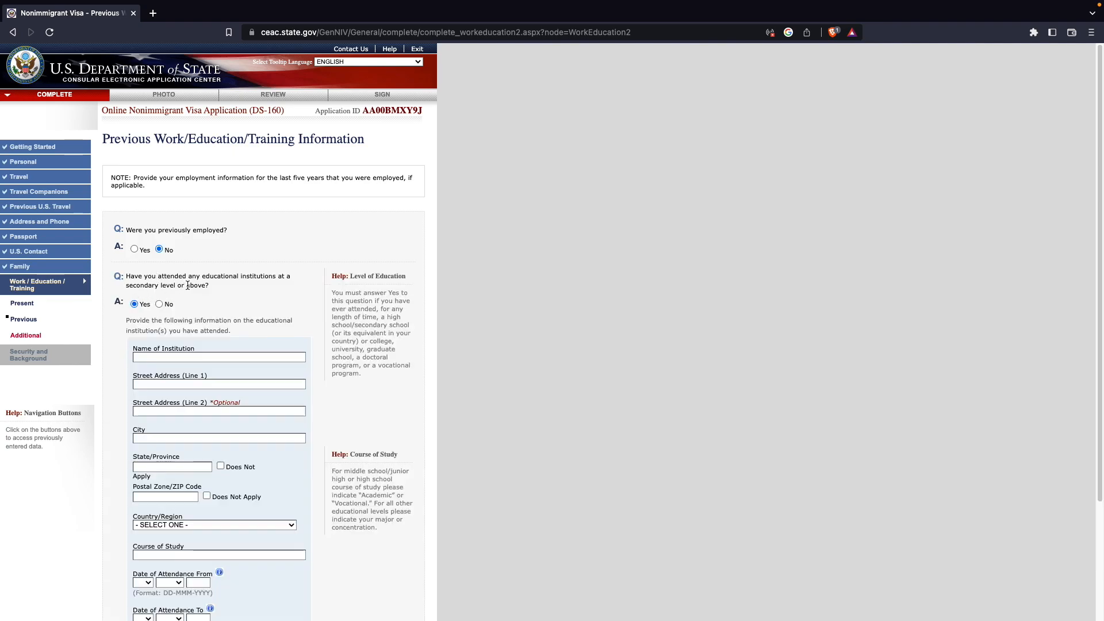
scroll(162, 214, "down", 3)
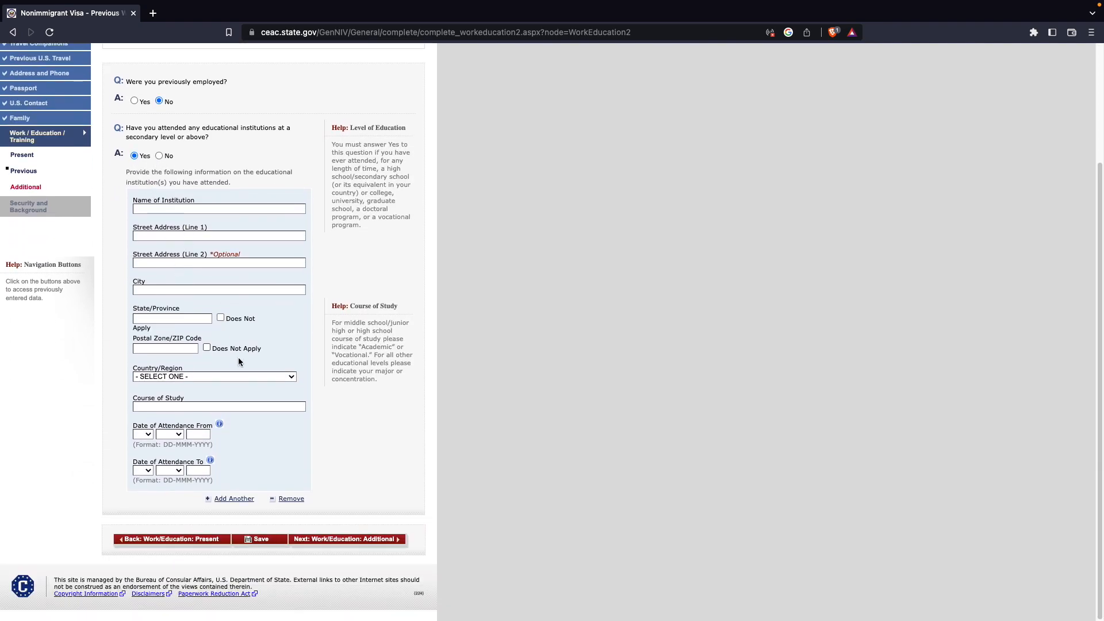
left_click_drag(327, 502, 119, 219)
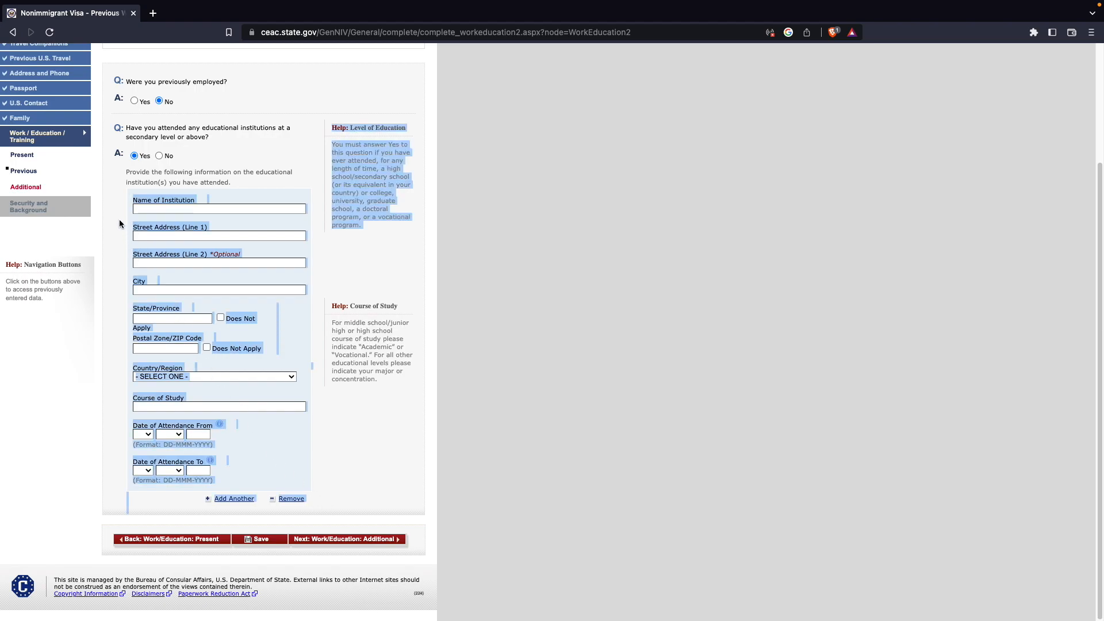
left_click(236, 143)
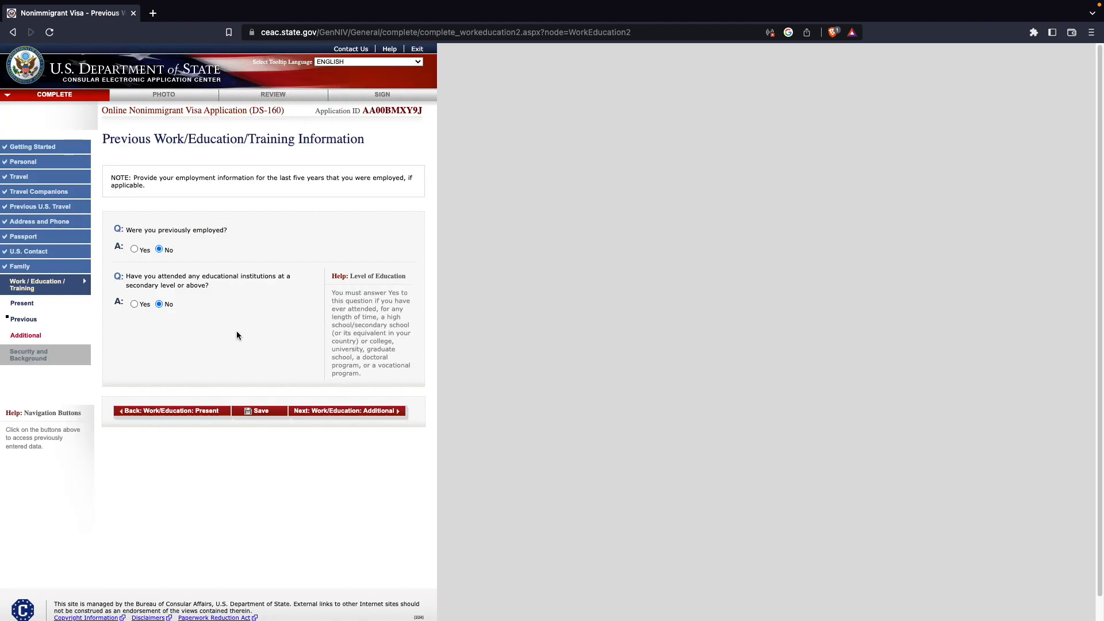
left_click(341, 411)
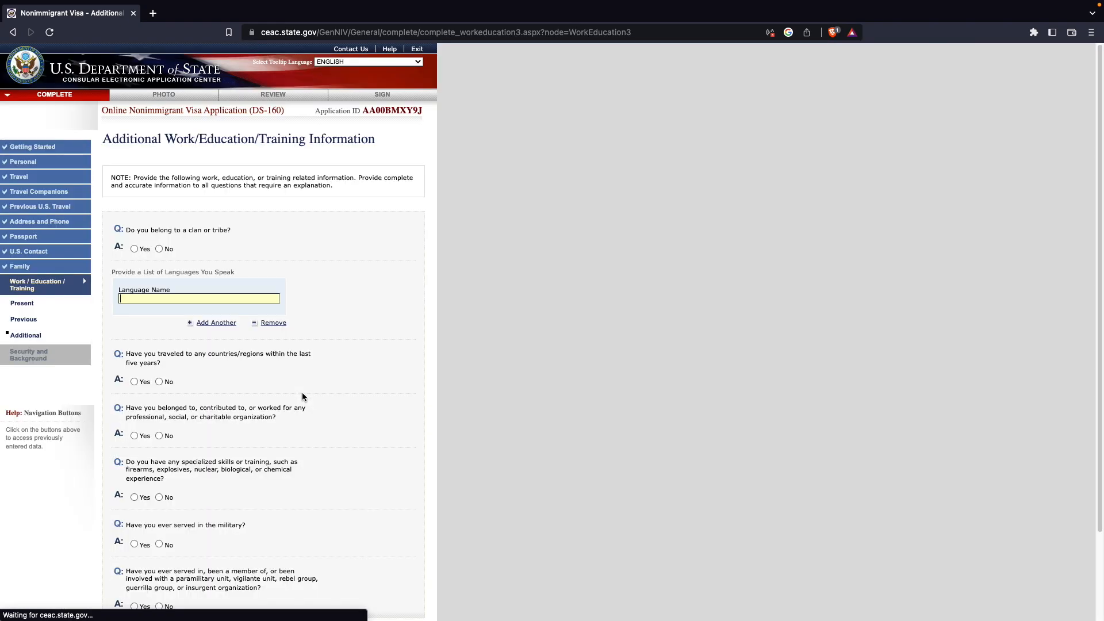
- Answer No to belonging to a clan or tribe and enter HINDI as the language spoken
scroll(226, 197, "down", 1)
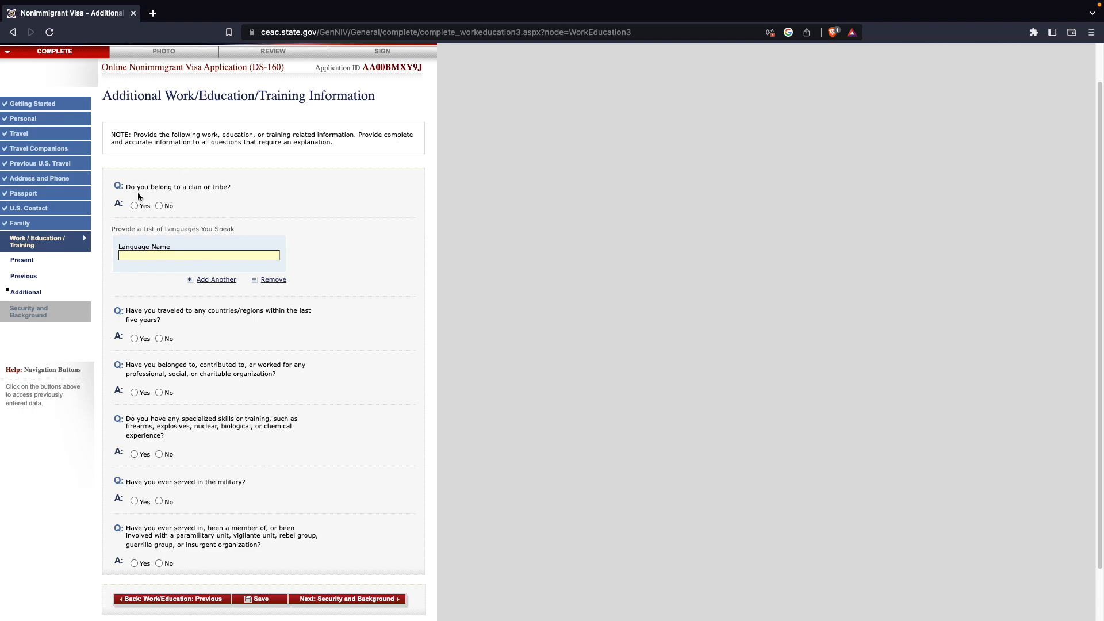
left_click(160, 207)
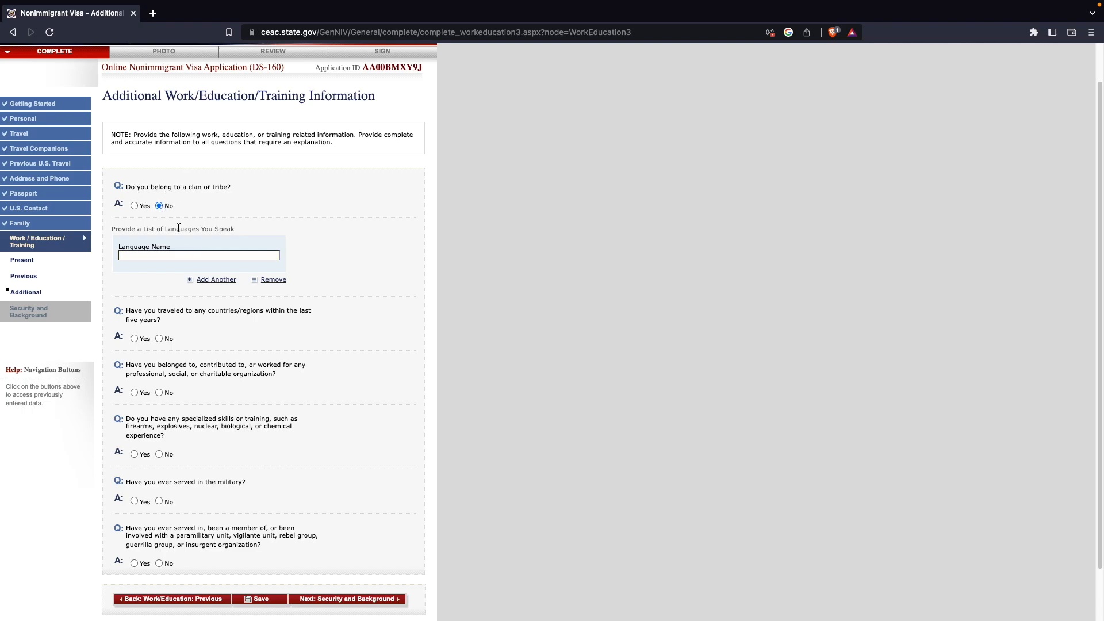
left_click(178, 254)
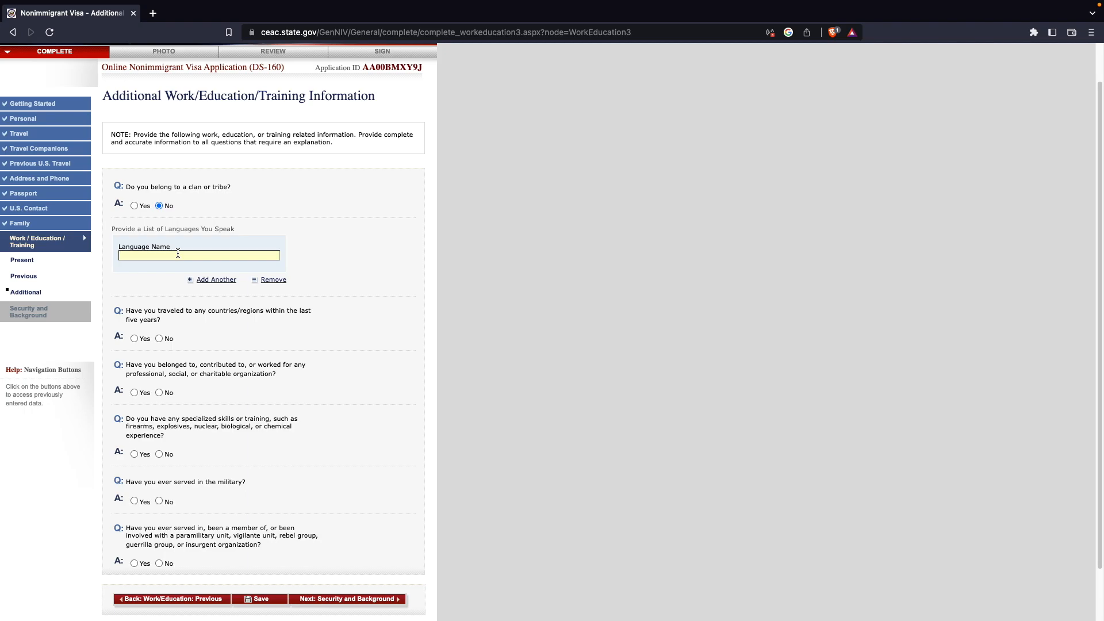
type("HINDI")
left_click(212, 280)
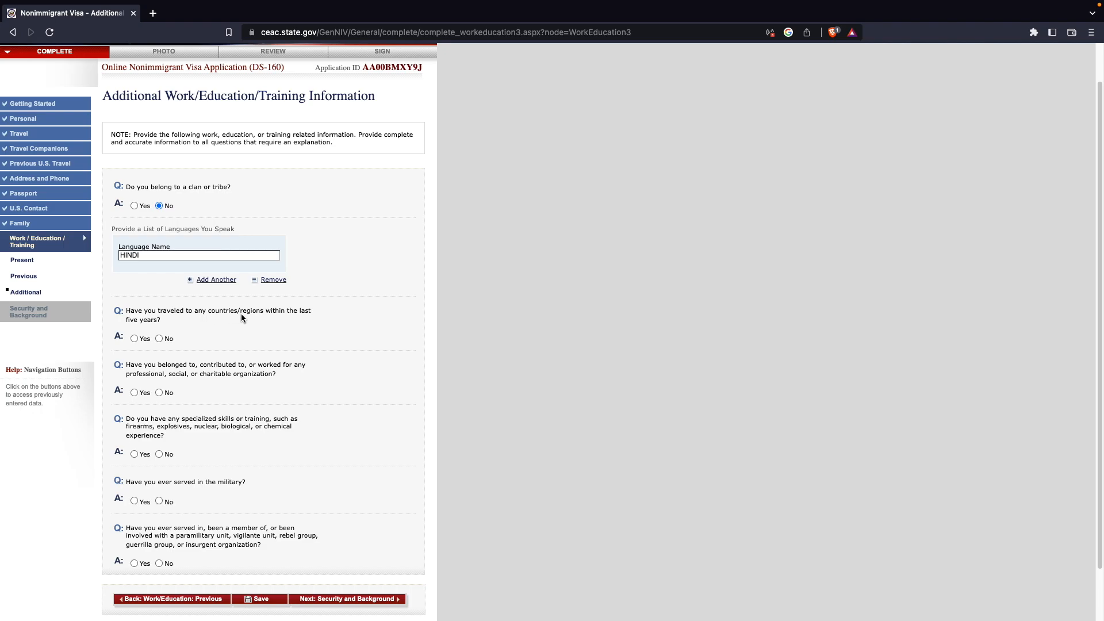
- Answer Yes to travel in the last five years and select UNITED ARAB EMIRATES as the country visited
left_click(134, 339)
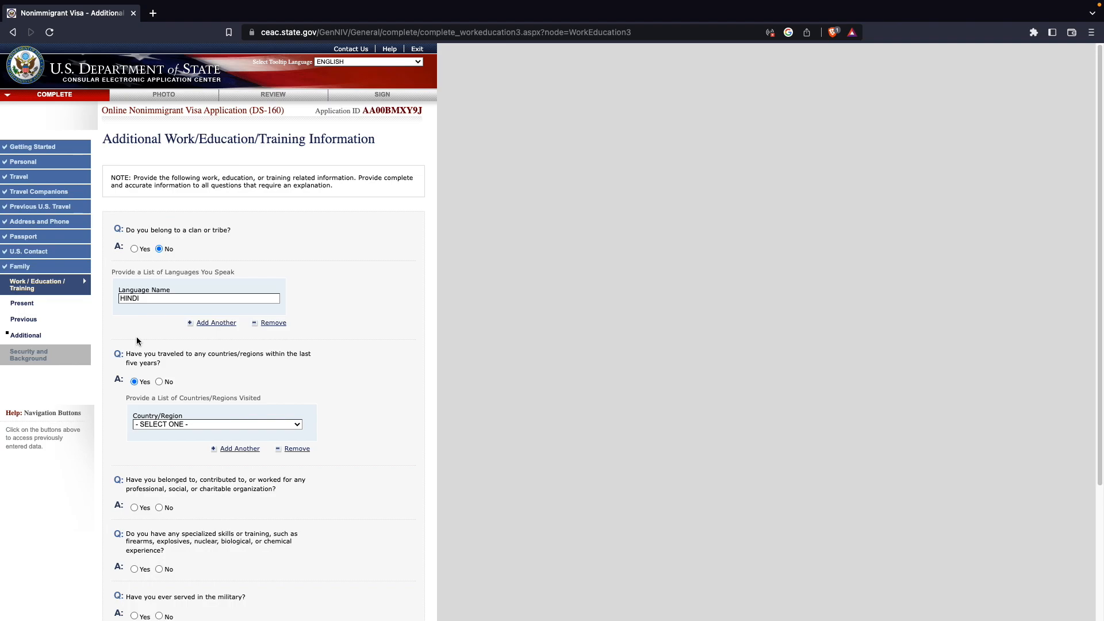
left_click(157, 380)
left_click(138, 380)
left_click(187, 425)
key("u")
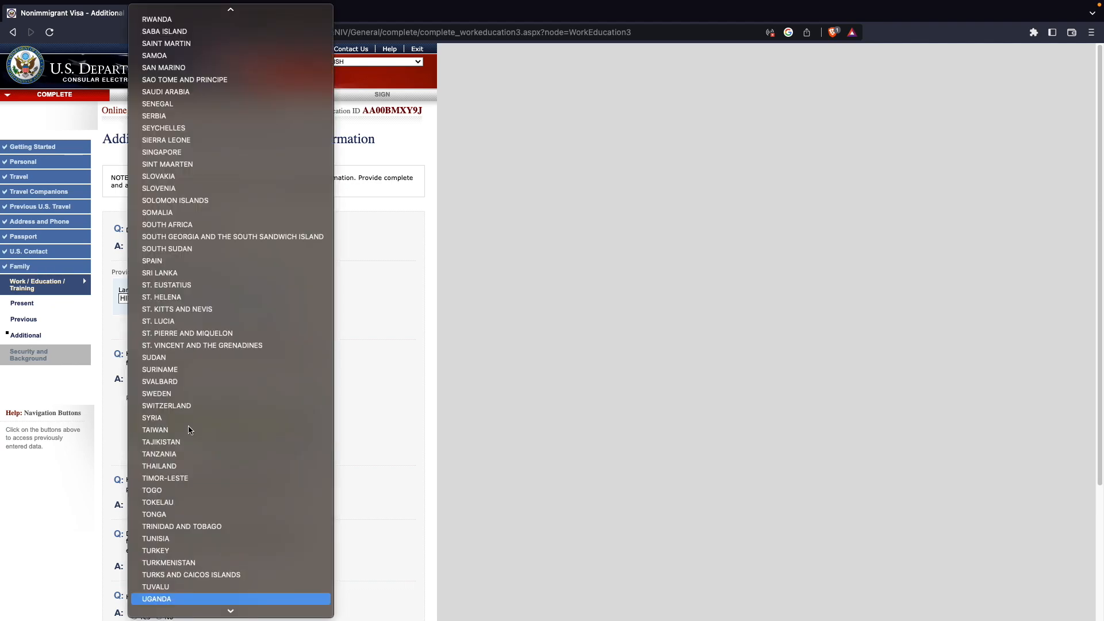
key("Down")
key("Down")
key("Down")
key("Down")
key("Up")
key("Up")
key("Return")
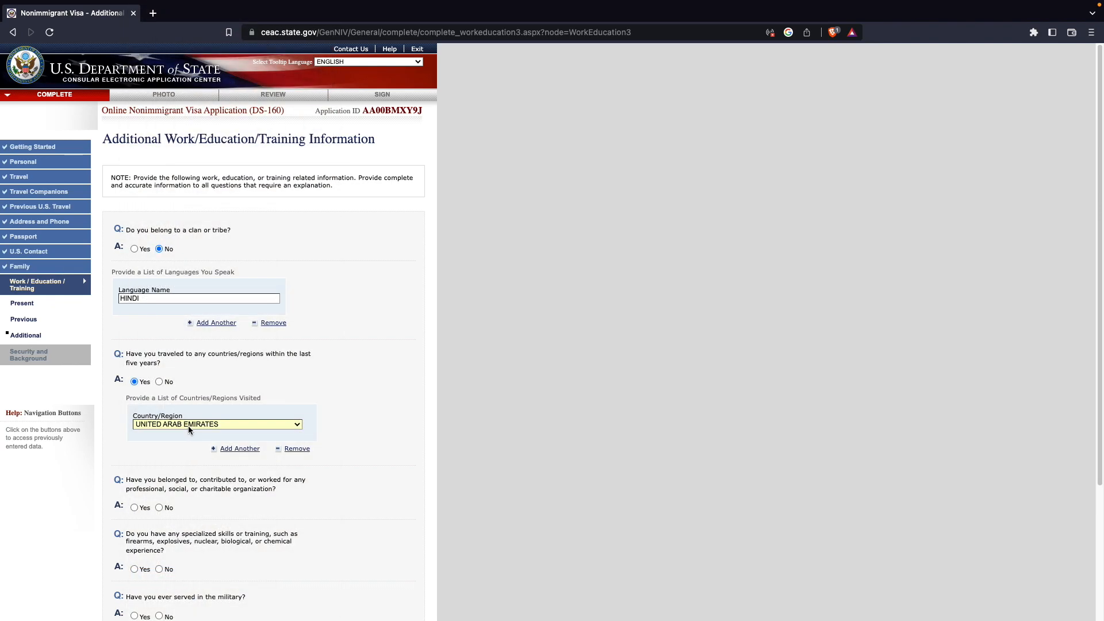
- Answer No to the organization, specialized skills, military and paramilitary questions and continue to Security and Background
scroll(270, 374, "down", 3)
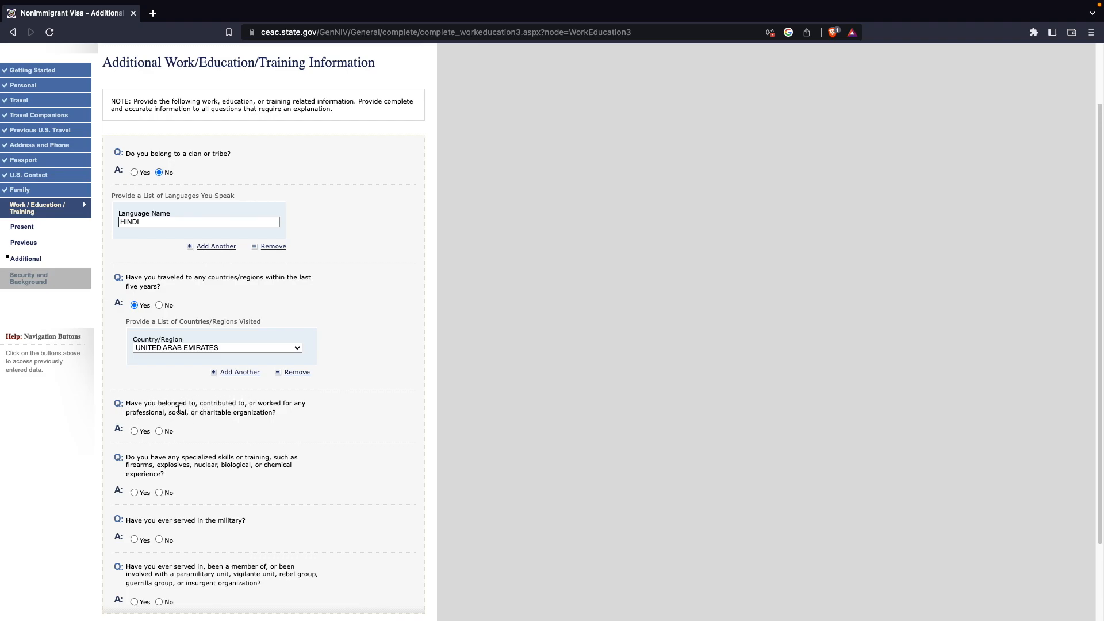
left_click(160, 431)
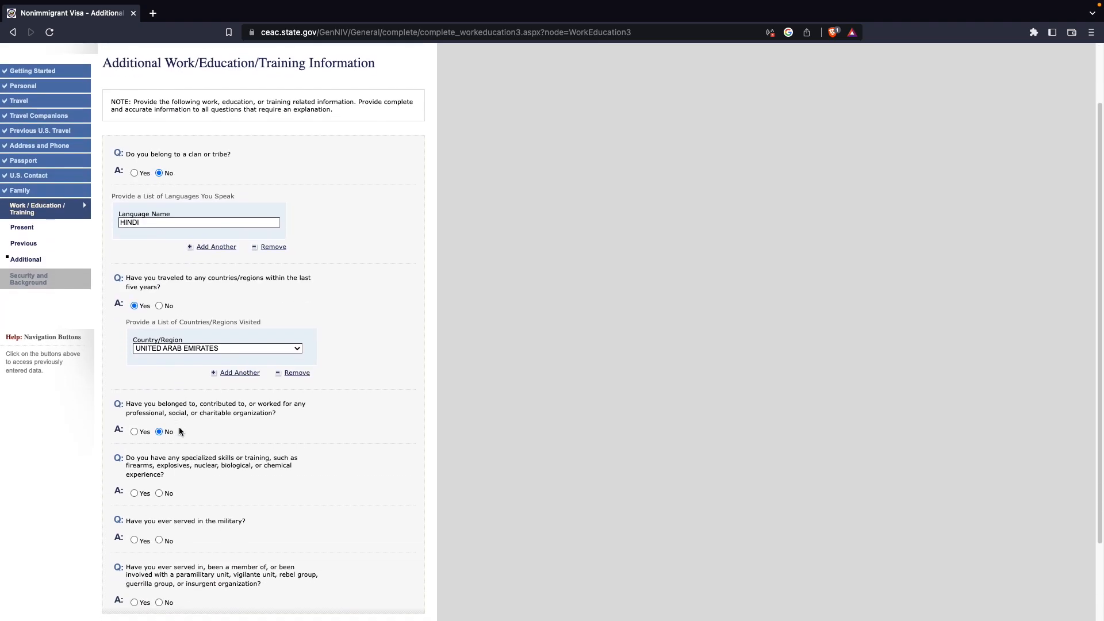
scroll(179, 430, "down", 1)
left_click(159, 466)
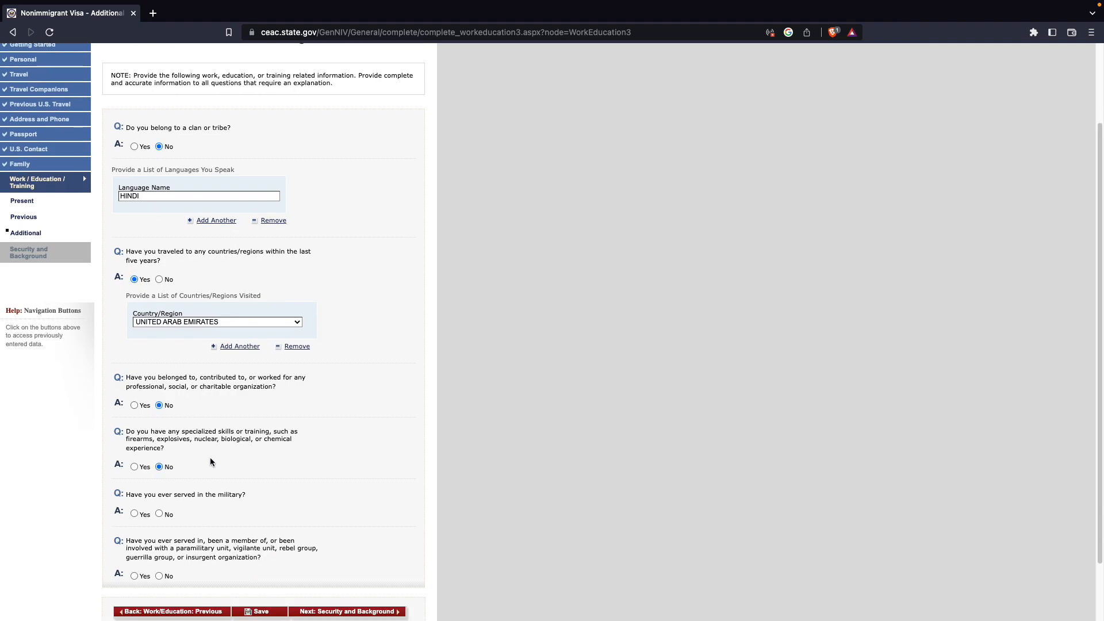
scroll(201, 466, "down", 1)
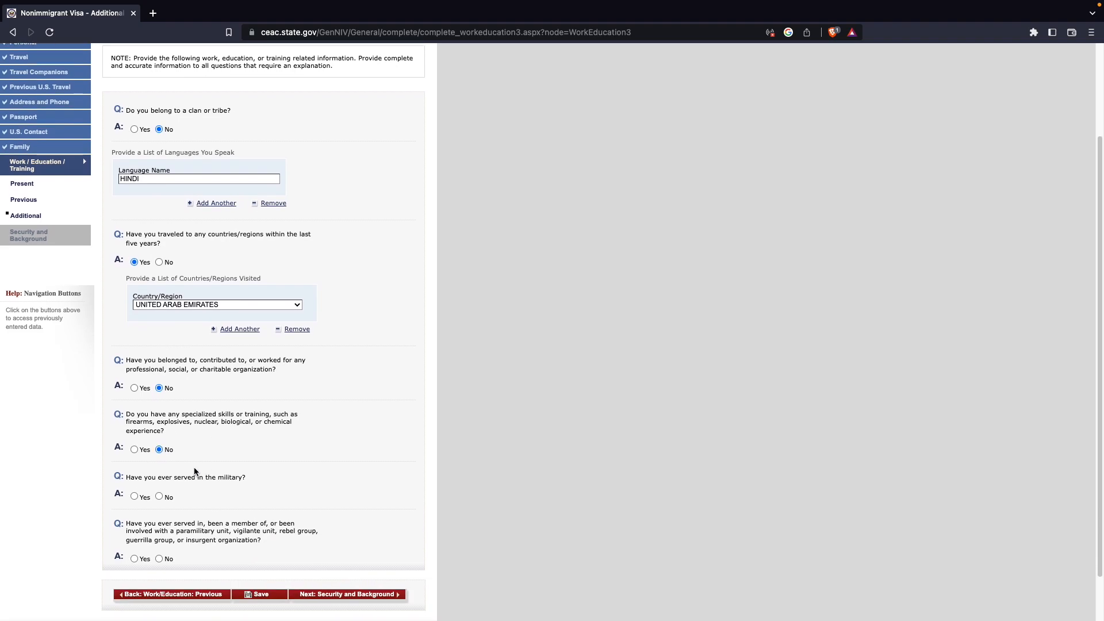
left_click(160, 496)
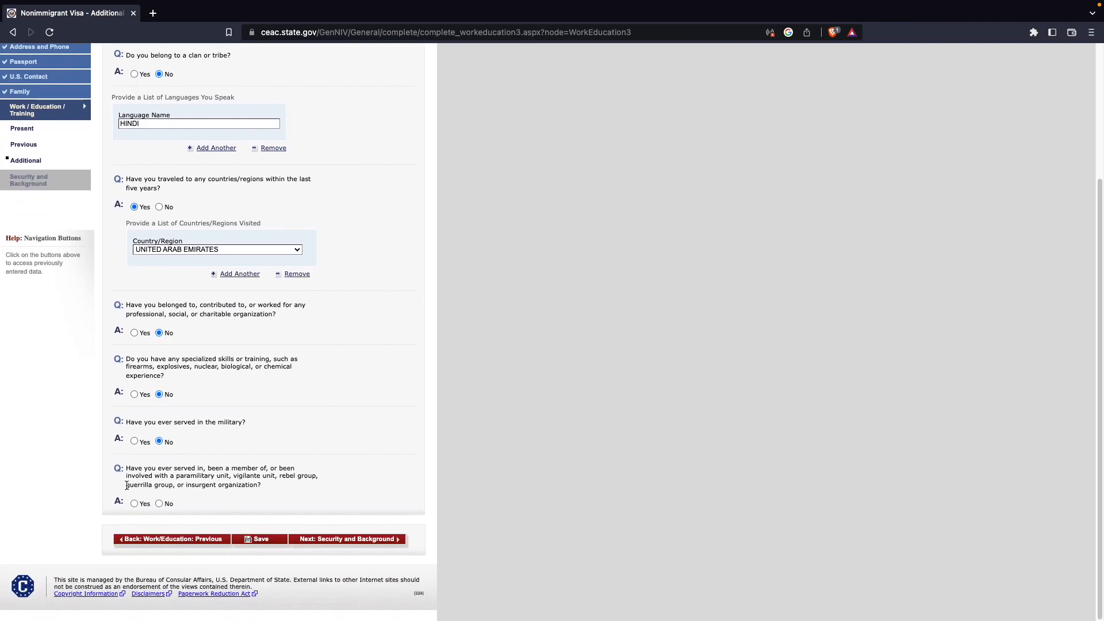
left_click(160, 504)
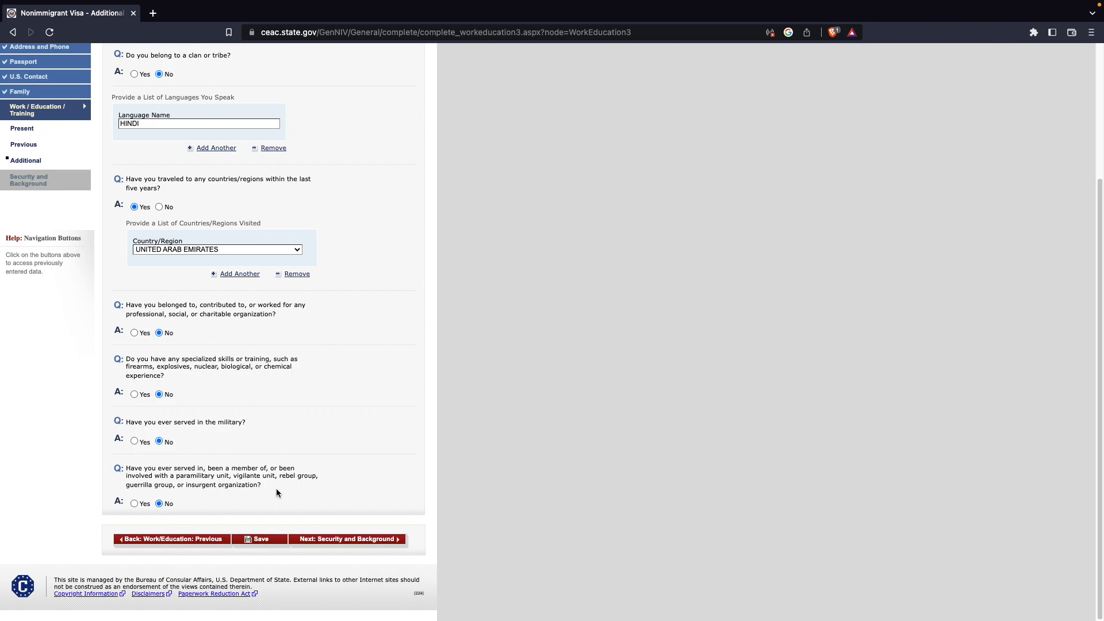
left_click(350, 538)
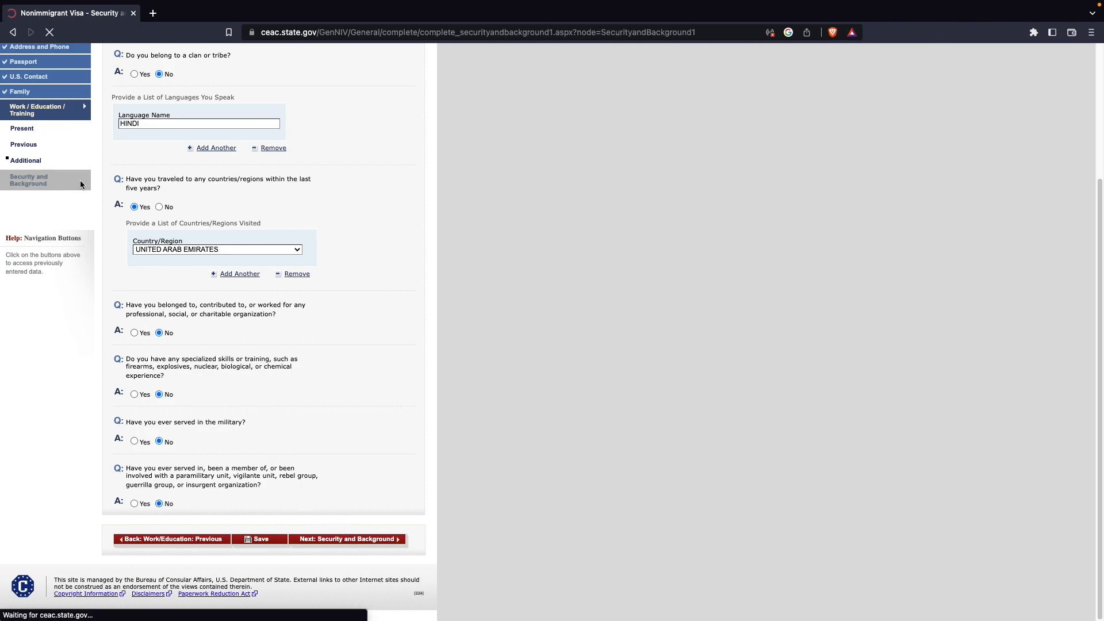
- Answer No to all Security and Background Part 1 health and drug questions and continue to Part 2
scroll(184, 207, "down", 1)
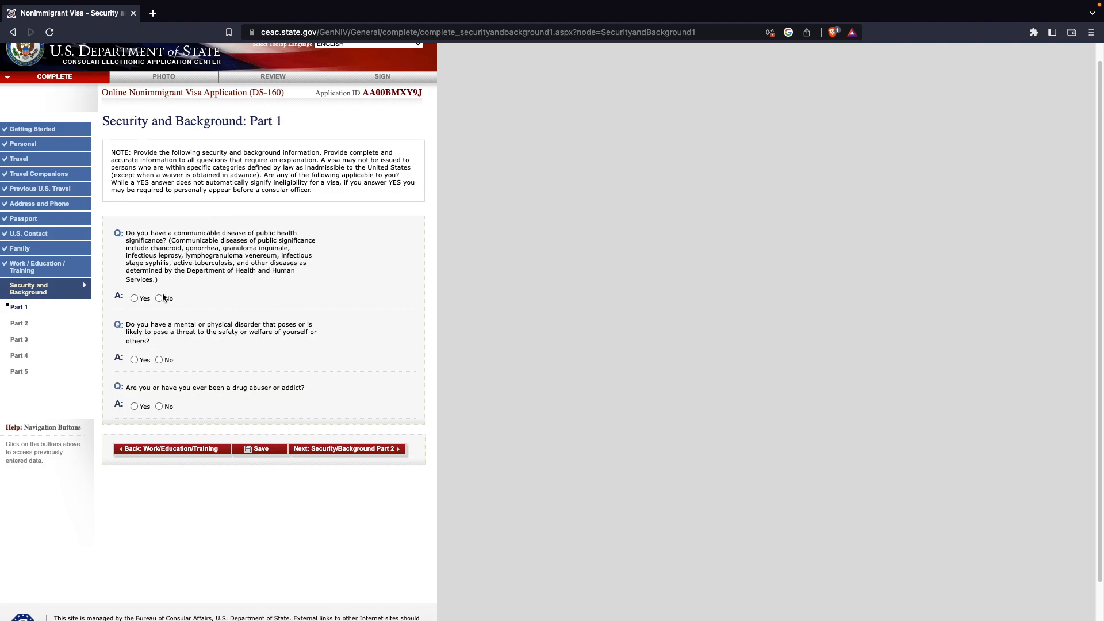
left_click(160, 406)
left_click(327, 451)
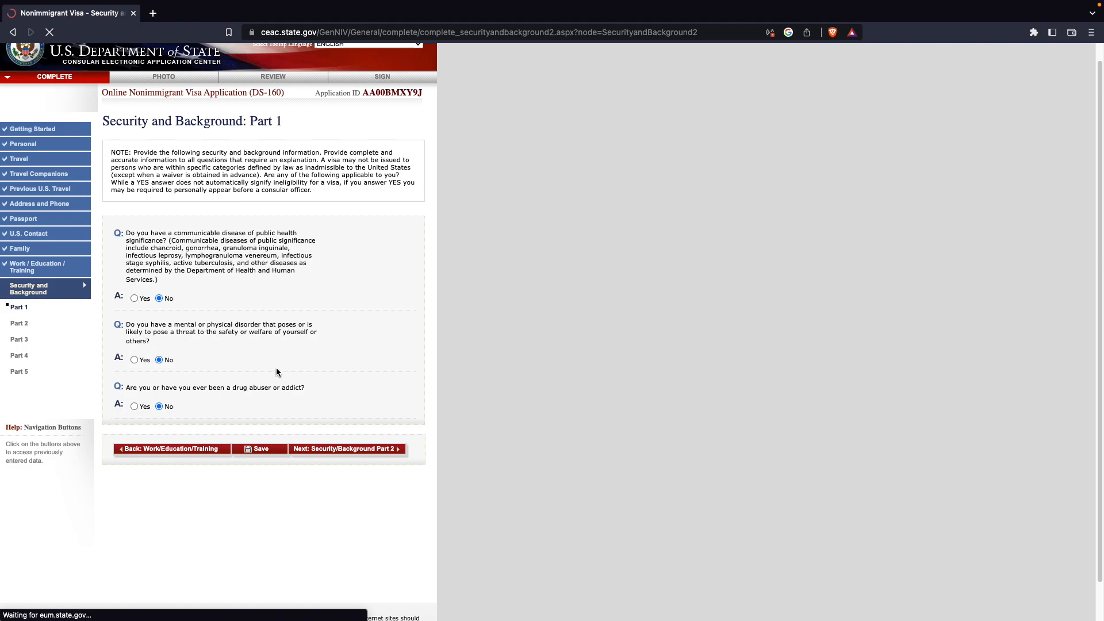
- Answer No to the Security and Background Part 2 questions and continue to Part 3
left_click(159, 286)
left_click(160, 339)
left_click(159, 409)
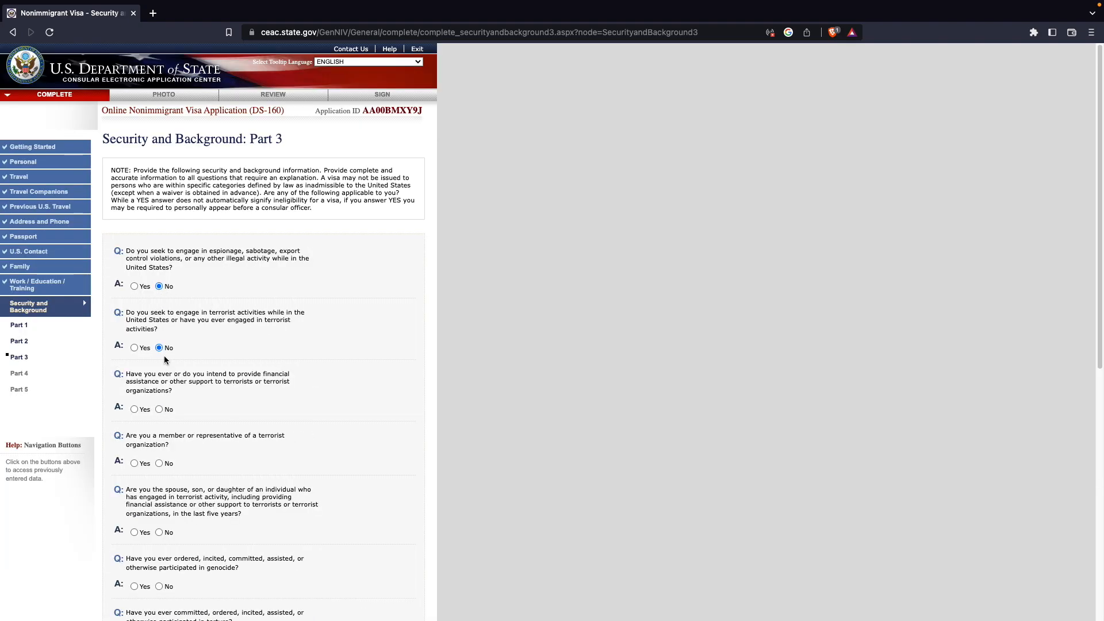
- Answer No to the Part 3 questions on terrorism, genocide and torture
scroll(164, 356, "down", 2)
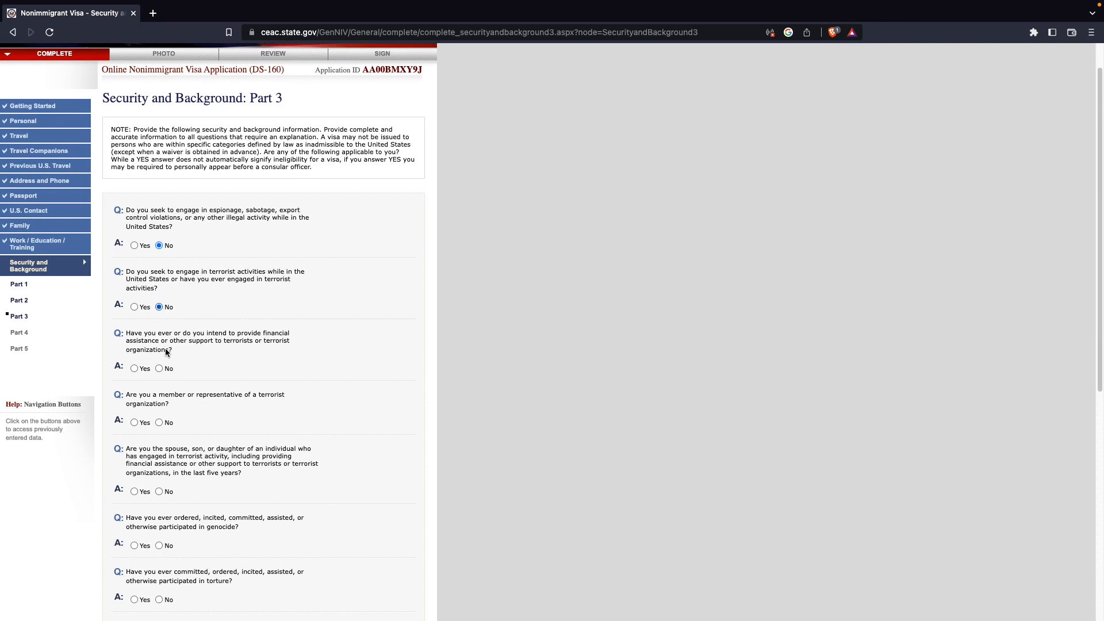
scroll(166, 352, "down", 1)
left_click(159, 349)
left_click(159, 403)
scroll(165, 397, "down", 3)
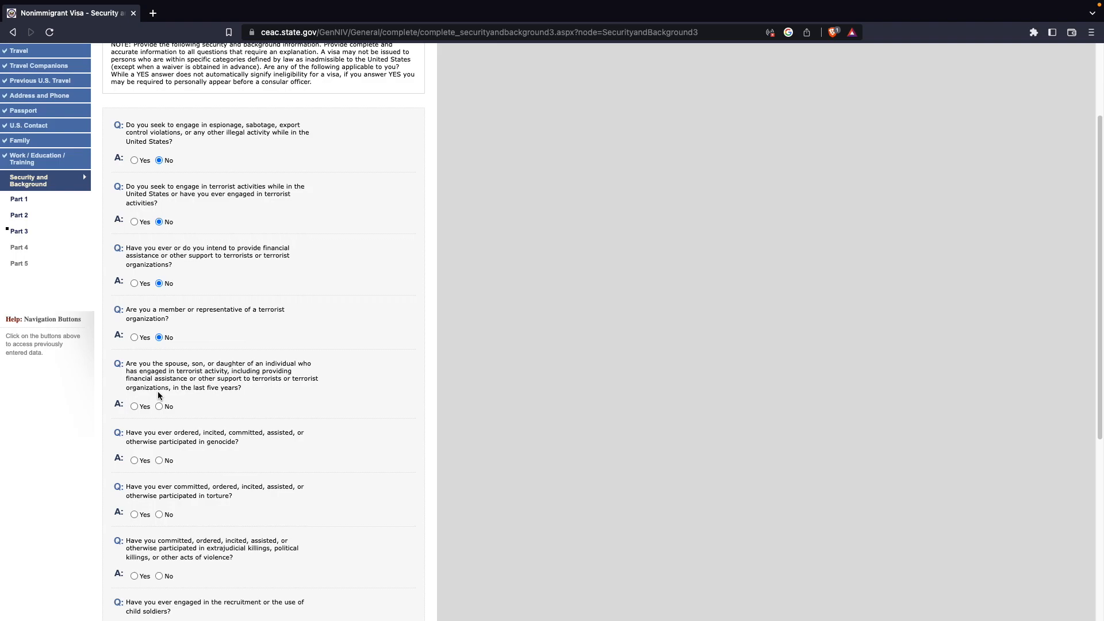
scroll(158, 392, "down", 3)
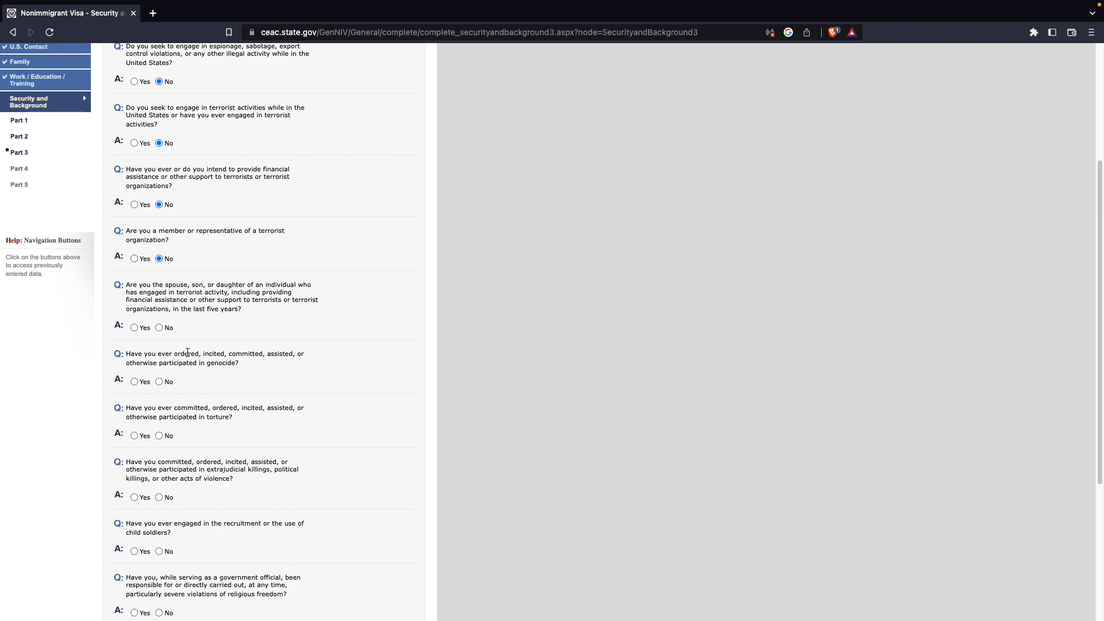
scroll(189, 351, "down", 1)
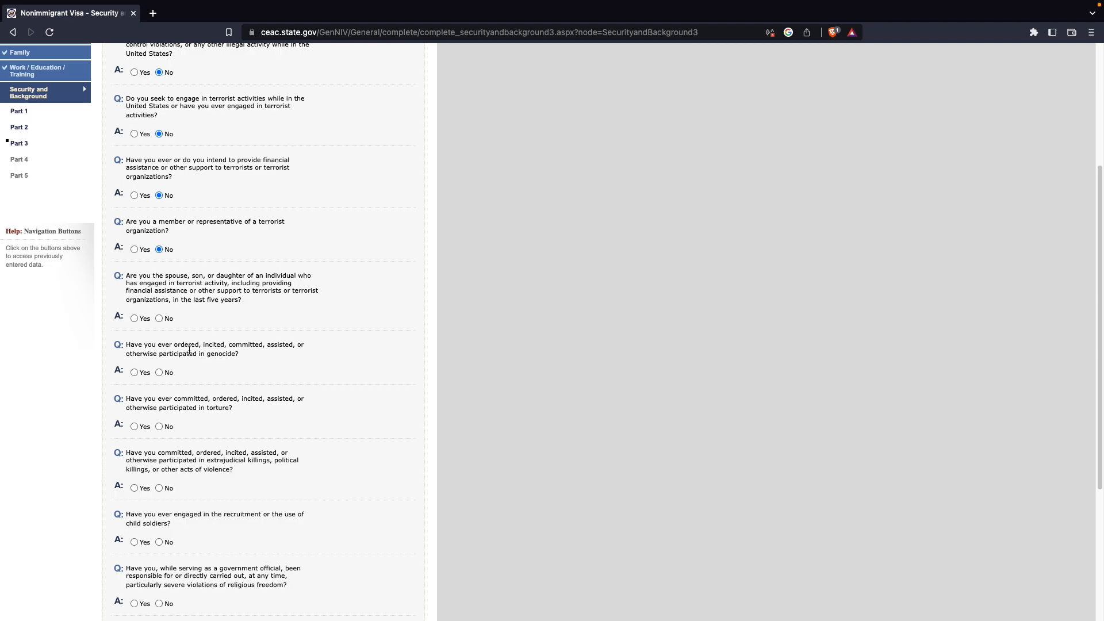
scroll(189, 350, "down", 2)
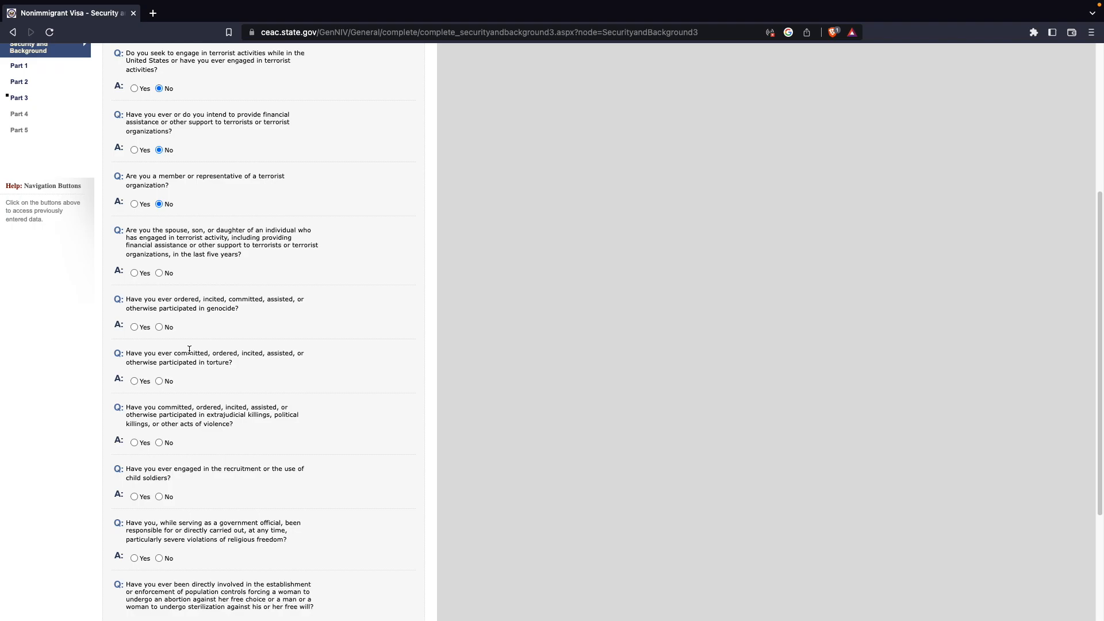
left_click(159, 273)
left_click(159, 327)
left_click(160, 381)
- Answer No to the remaining Part 3 questions on killings, child soldiers and religious freedom, and continue to Part 4
scroll(164, 408, "down", 1)
left_click(158, 422)
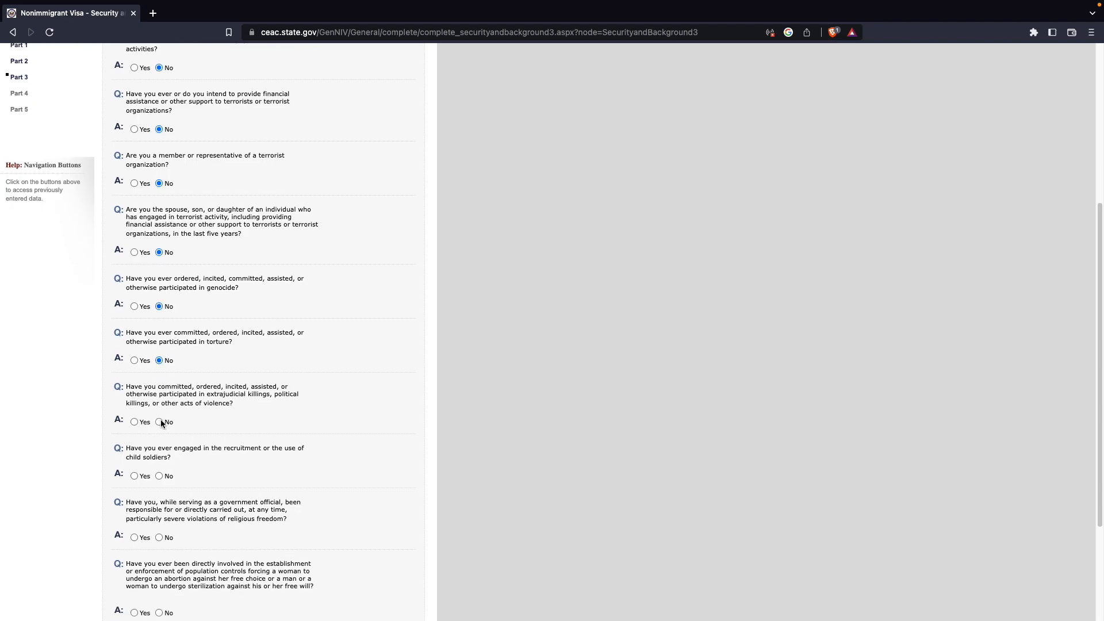
scroll(167, 420, "down", 3)
left_click(159, 313)
left_click(158, 374)
left_click(159, 449)
left_click(159, 504)
left_click(347, 539)
- Answer No to the Part 4 and Part 5 questions and continue to the Photo page
left_click(160, 348)
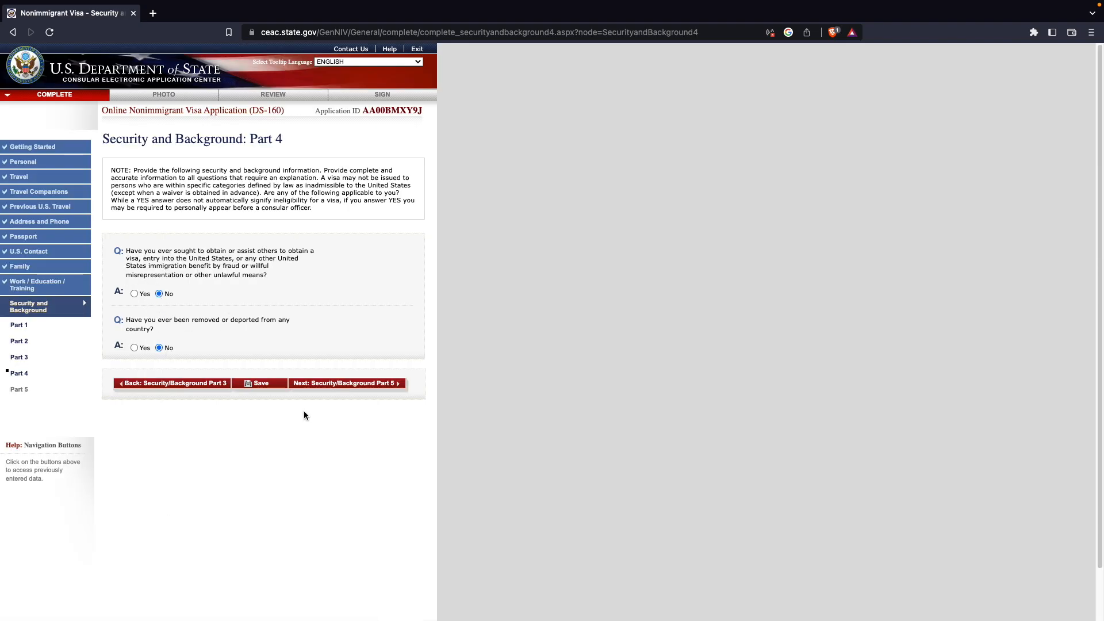
left_click(347, 382)
left_click(159, 394)
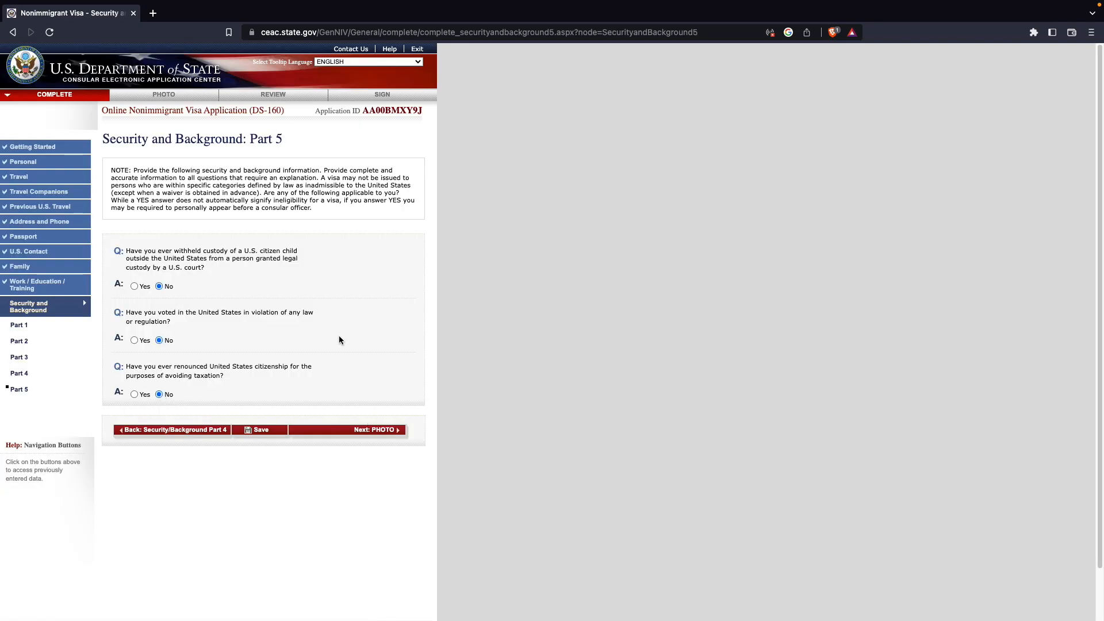
left_click(365, 431)
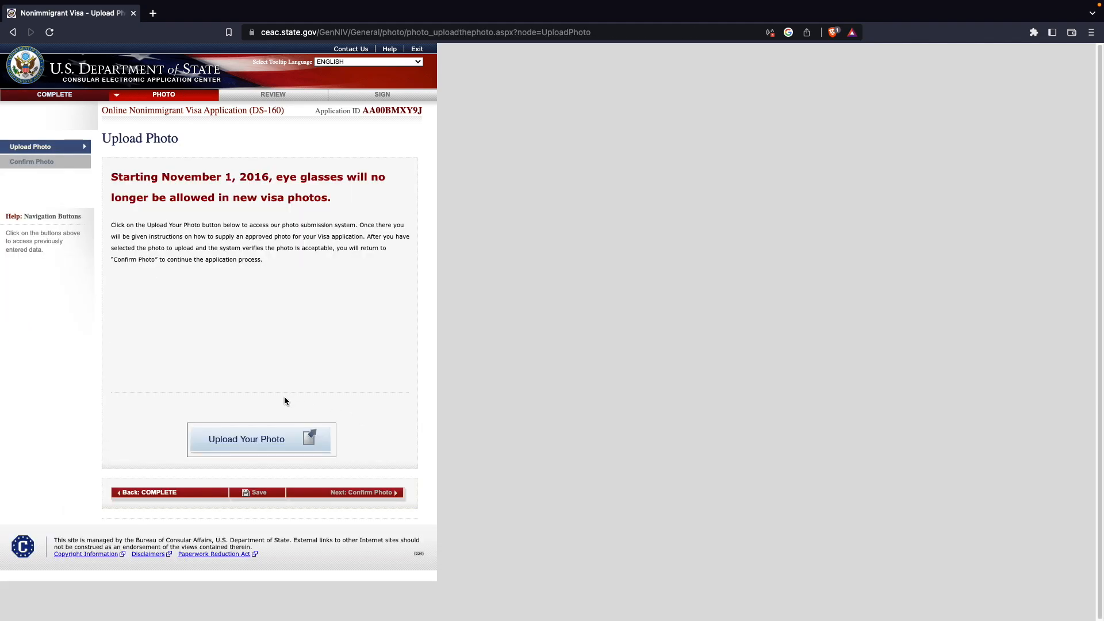
- Upload the applicant photo by choosing the file 26 c.jpg and submitting it for the quality check
left_click(266, 440)
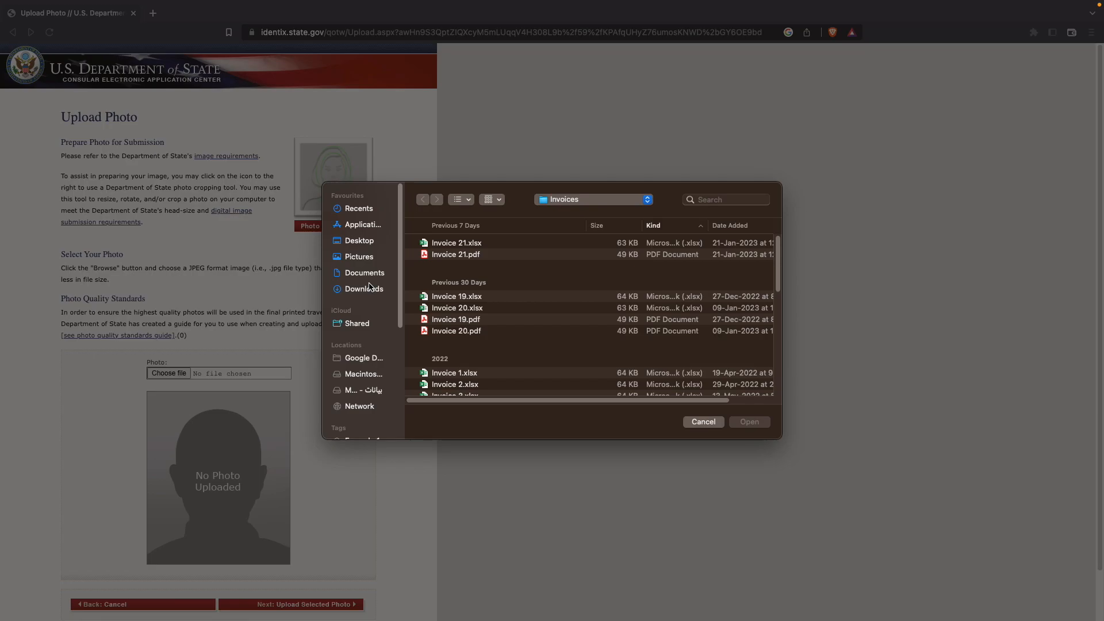
left_click(369, 288)
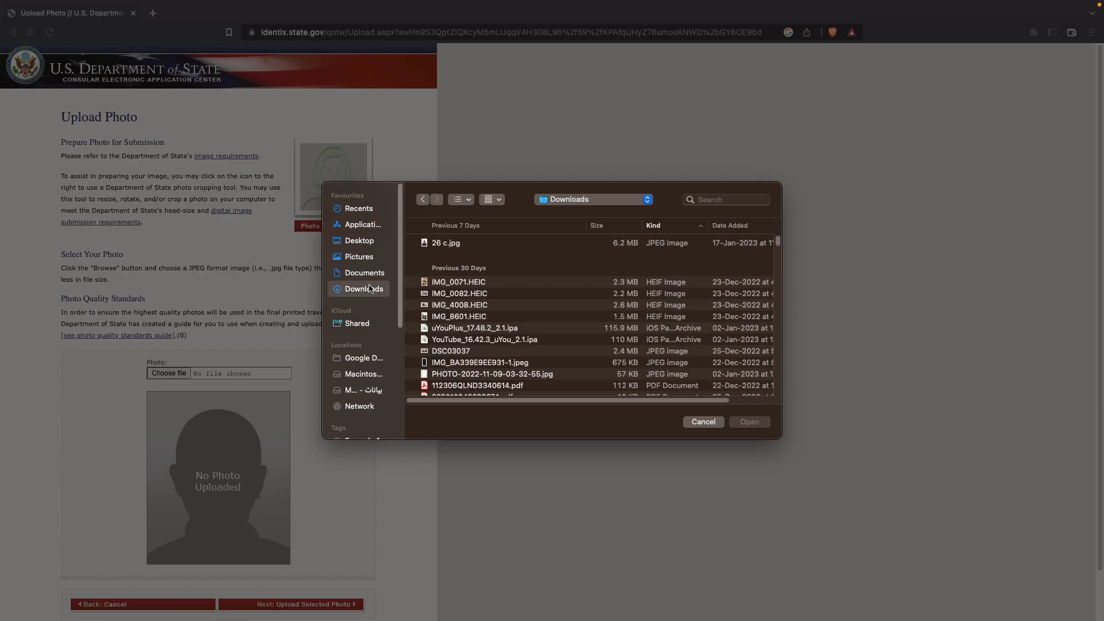
left_click(432, 243)
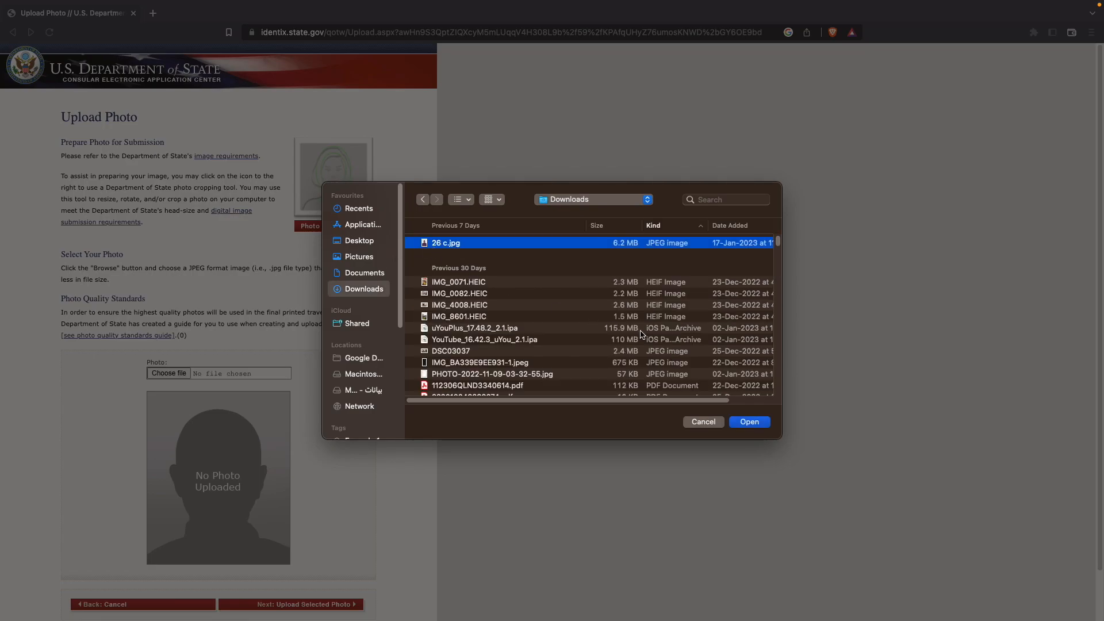
left_click(732, 420)
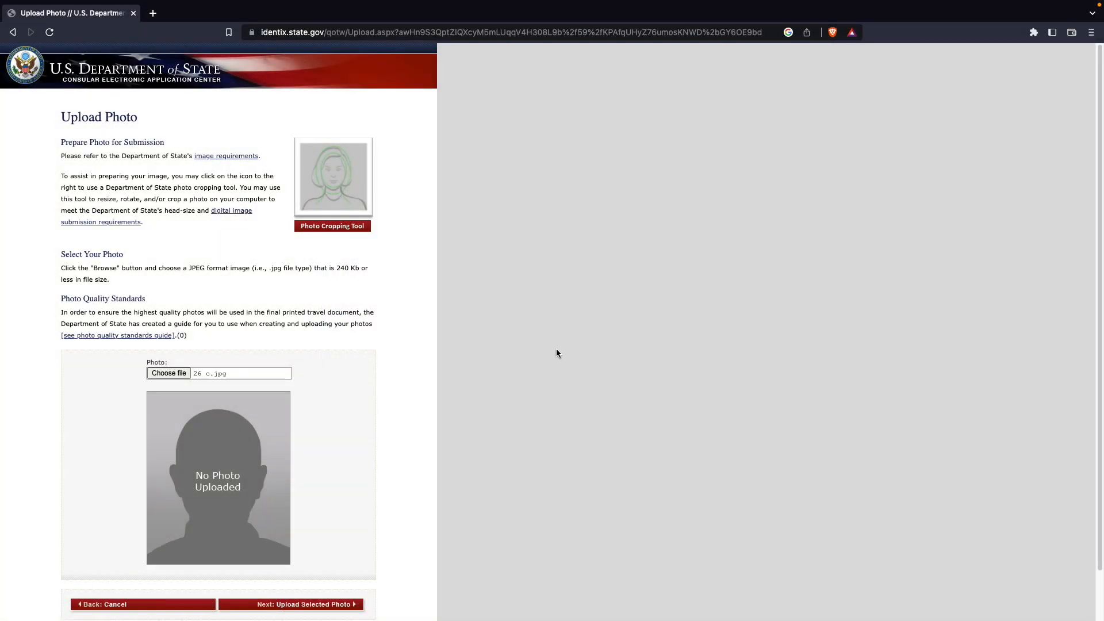
scroll(557, 353, "down", 1)
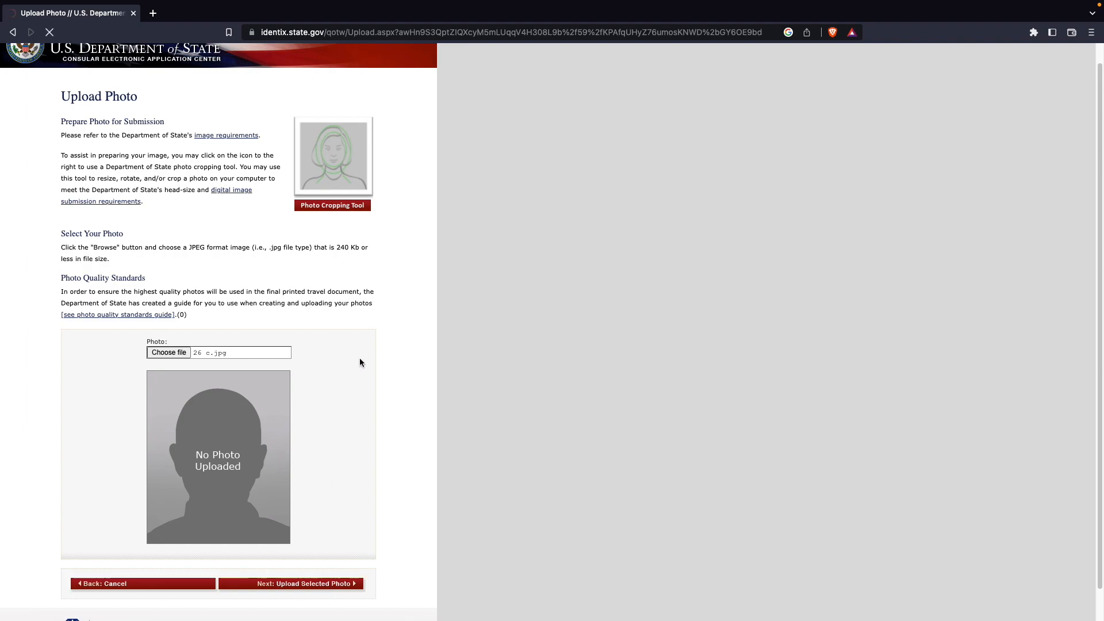
scroll(364, 357, "down", 2)
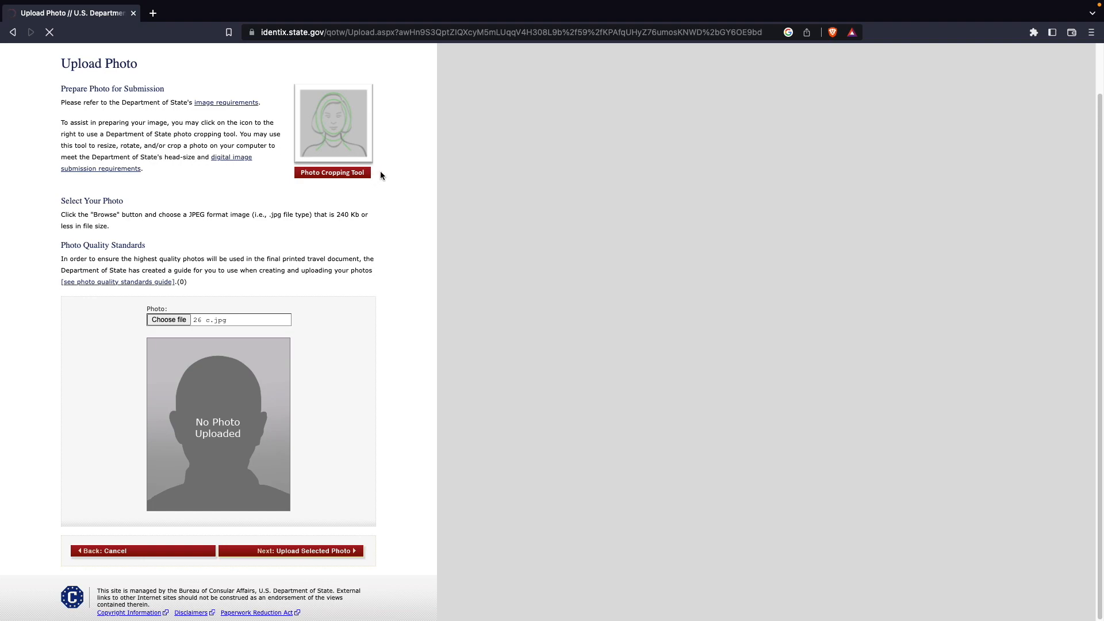
left_click_drag(336, 214, 353, 215)
left_click(402, 242)
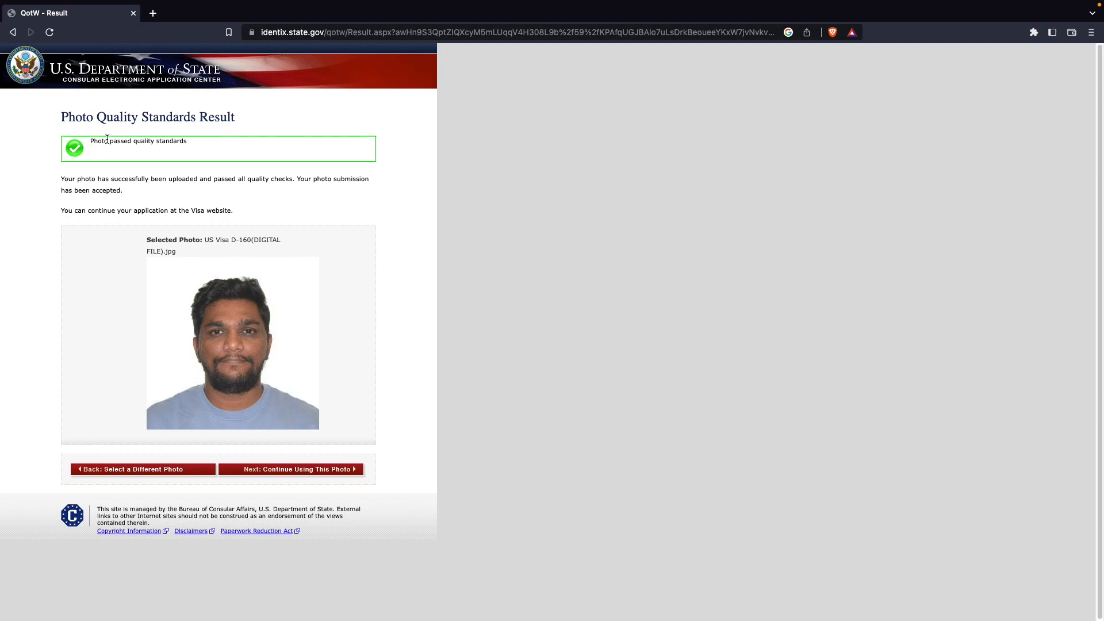
- Continue using the accepted photo and confirm it to move on to the review section
left_click_drag(193, 143, 75, 143)
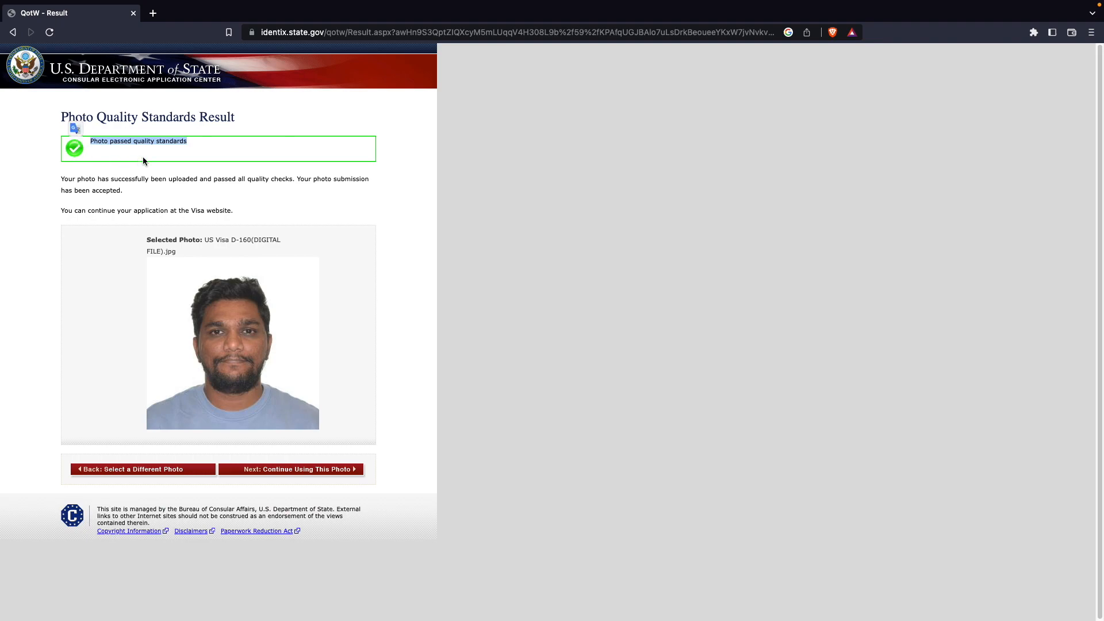
left_click(312, 152)
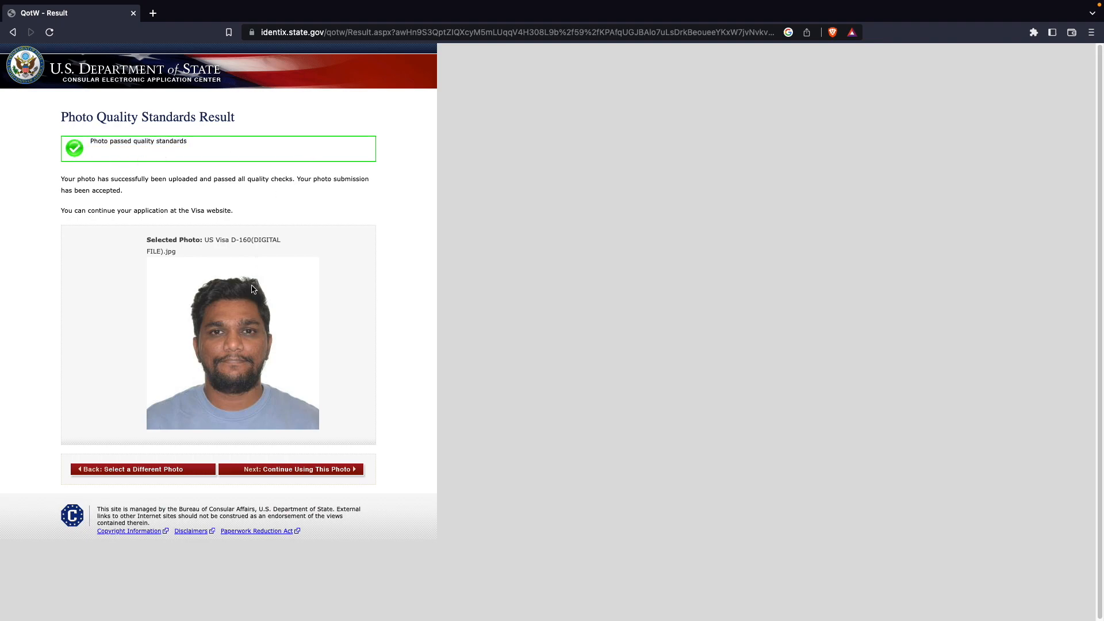
left_click(309, 470)
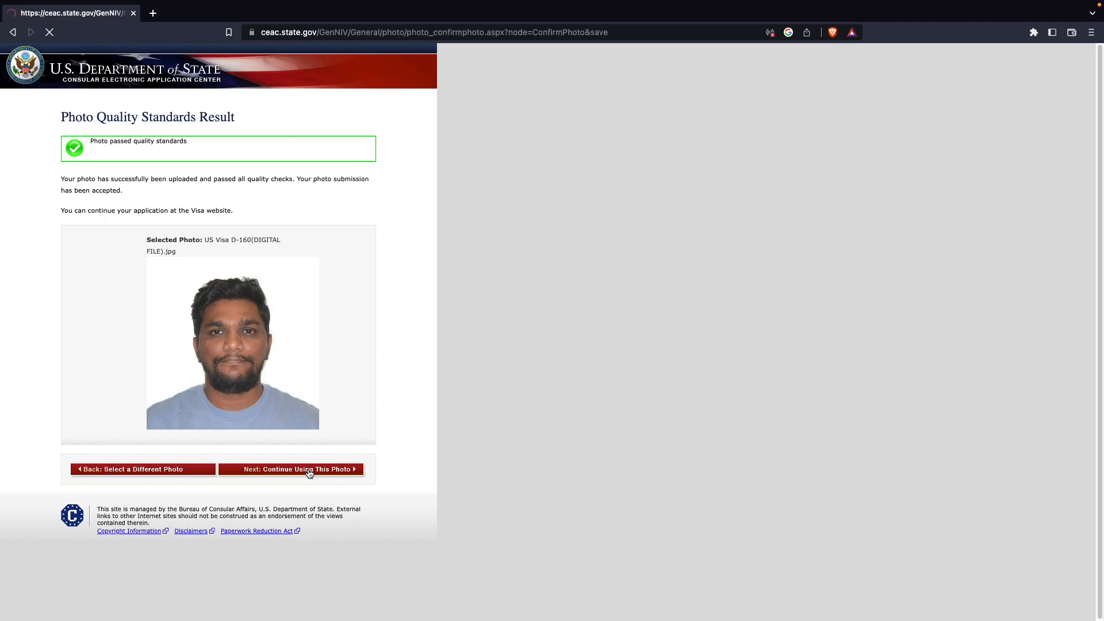
left_click(381, 498)
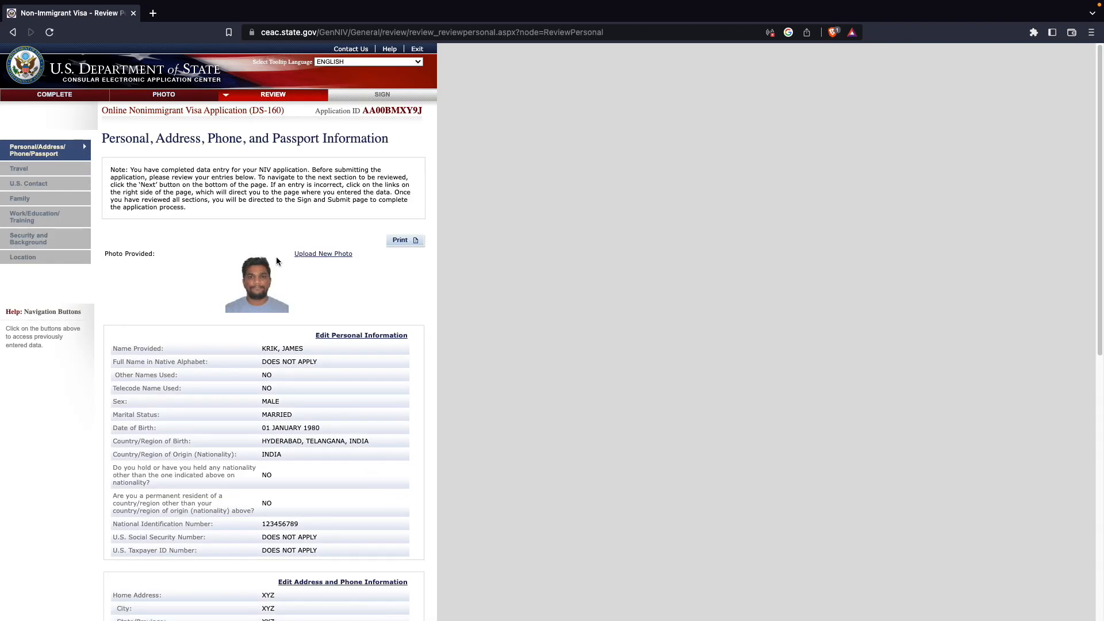
left_click(399, 241)
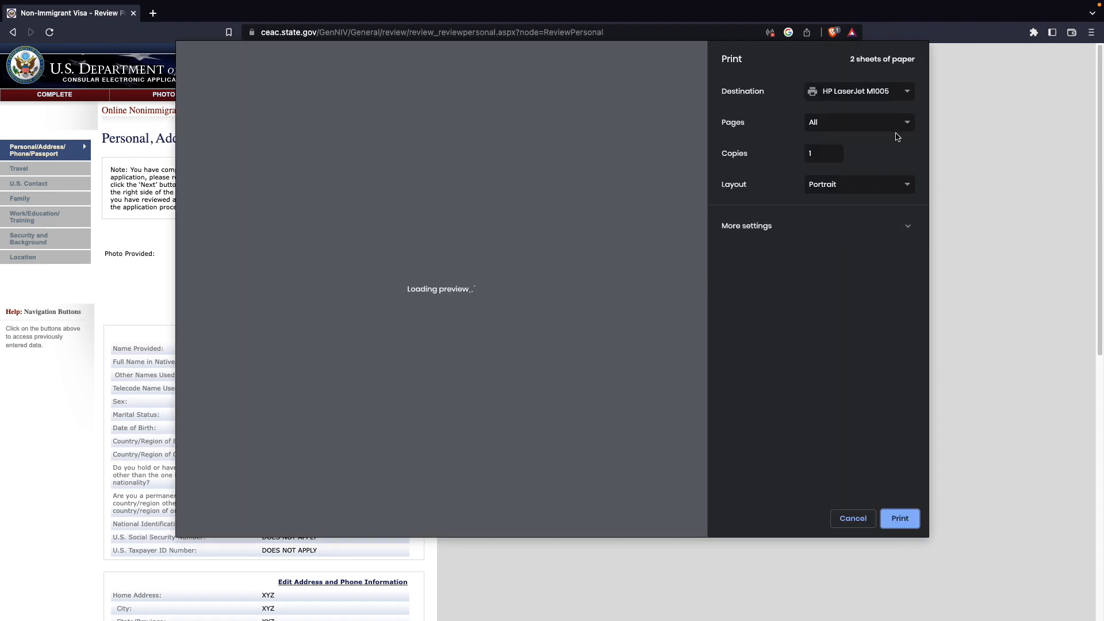
left_click(857, 96)
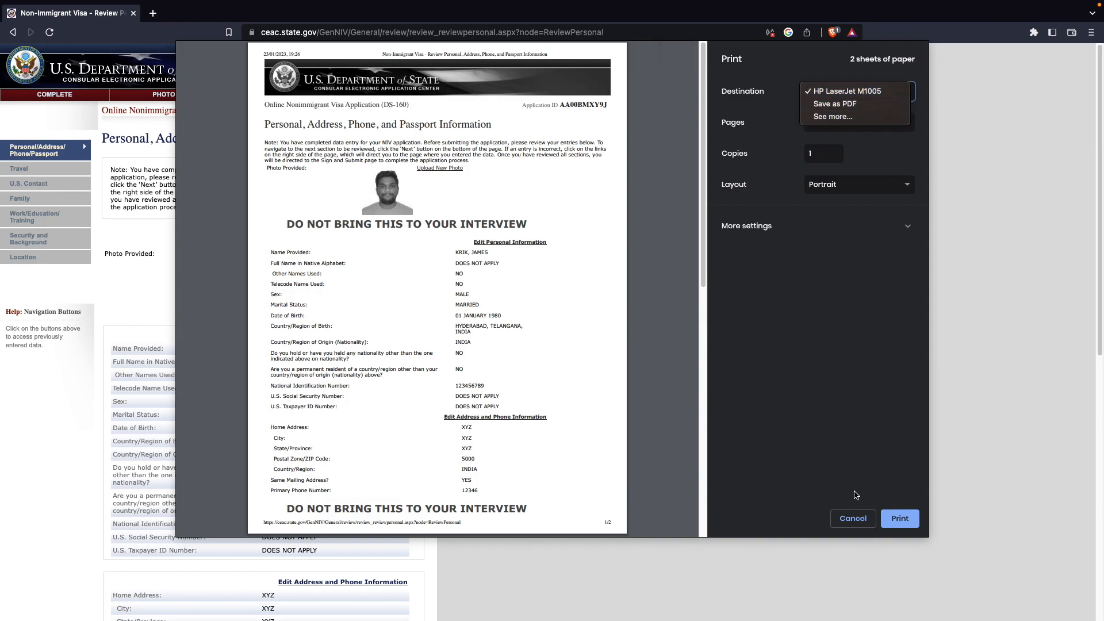
left_click(507, 359)
scroll(508, 345, "down", 2)
scroll(509, 325, "down", 8)
left_click(856, 519)
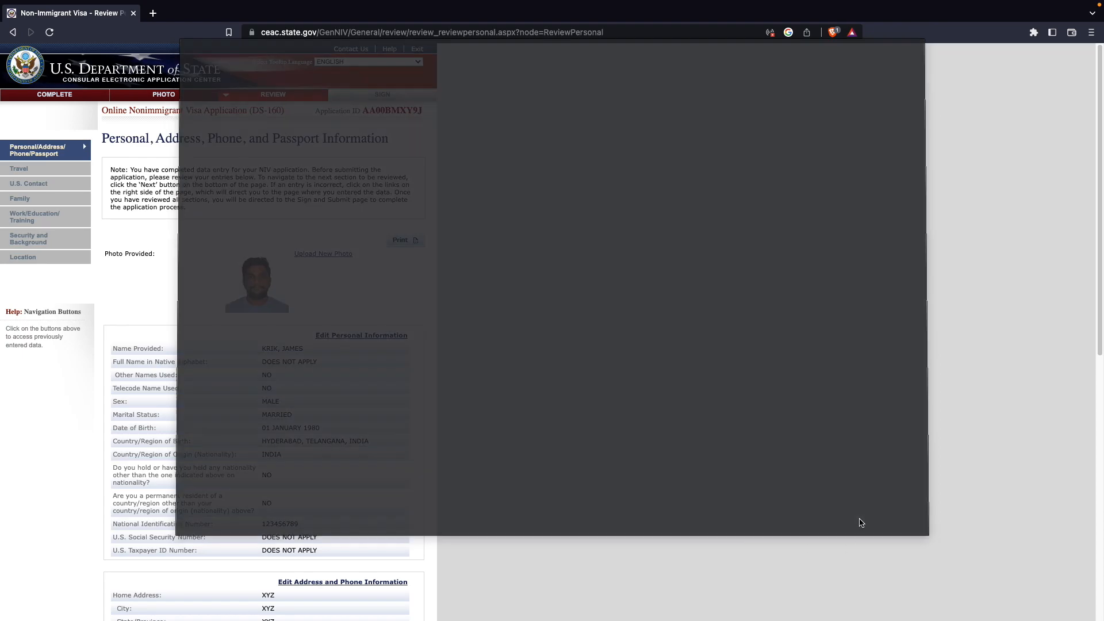
- Review the personal, passport, travel and U.S. contact pages, continuing through each to the Family page
scroll(259, 322, "down", 5)
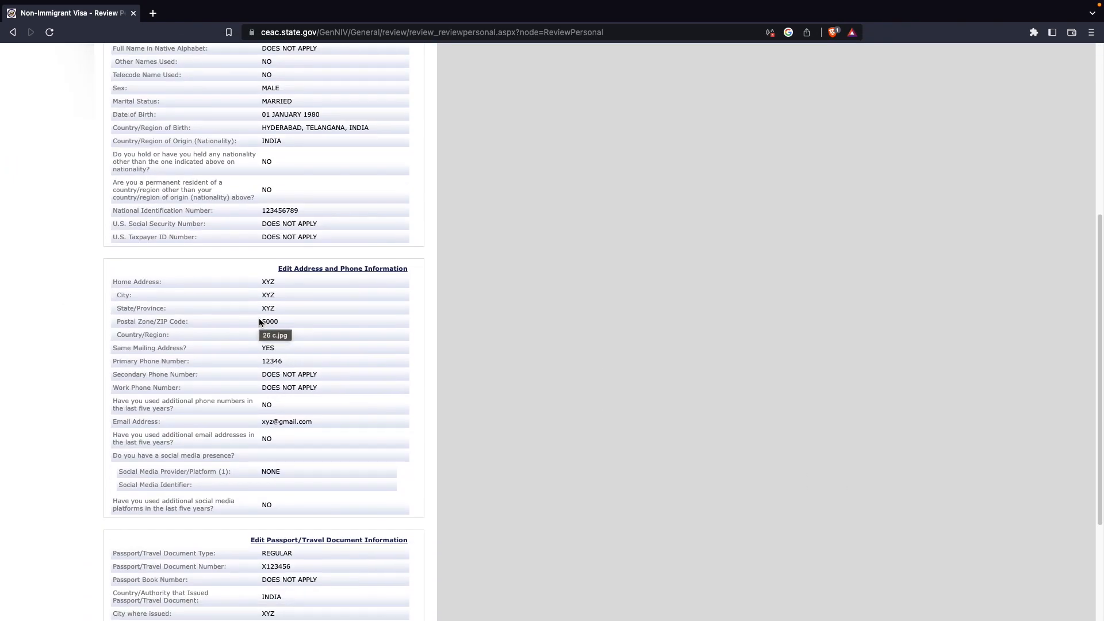
scroll(259, 322, "down", 3)
left_click(385, 539)
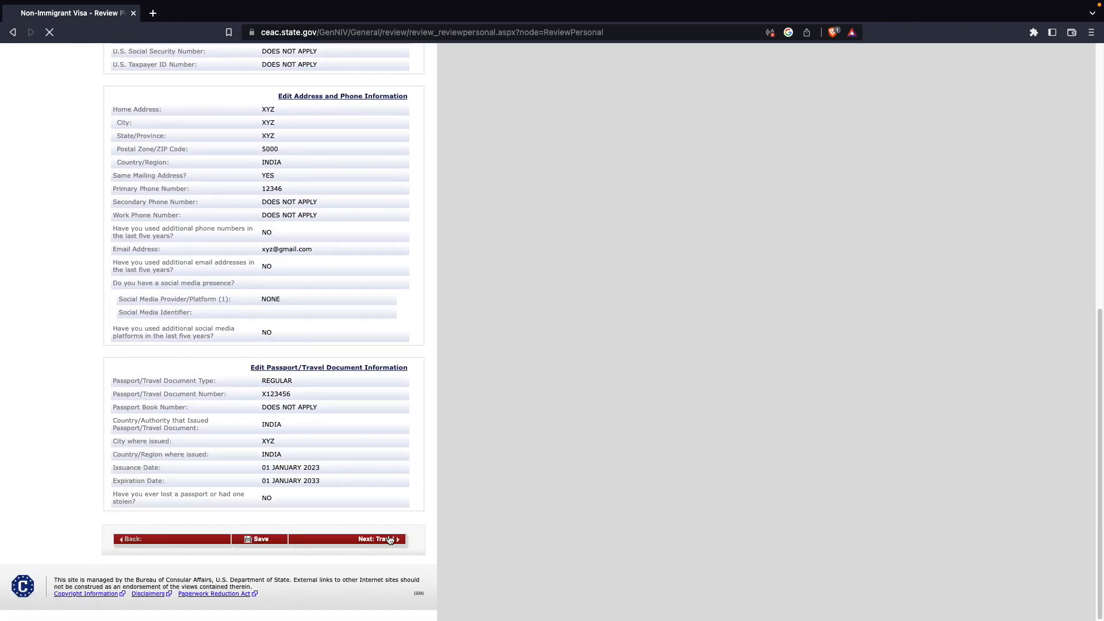
scroll(347, 426, "down", 3)
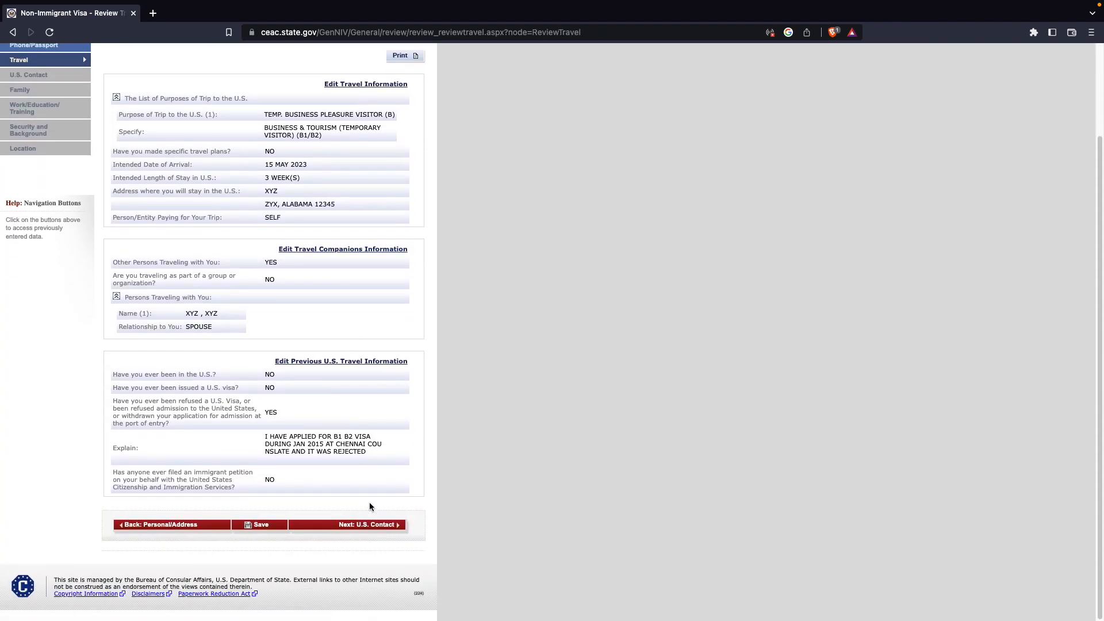
left_click(384, 530)
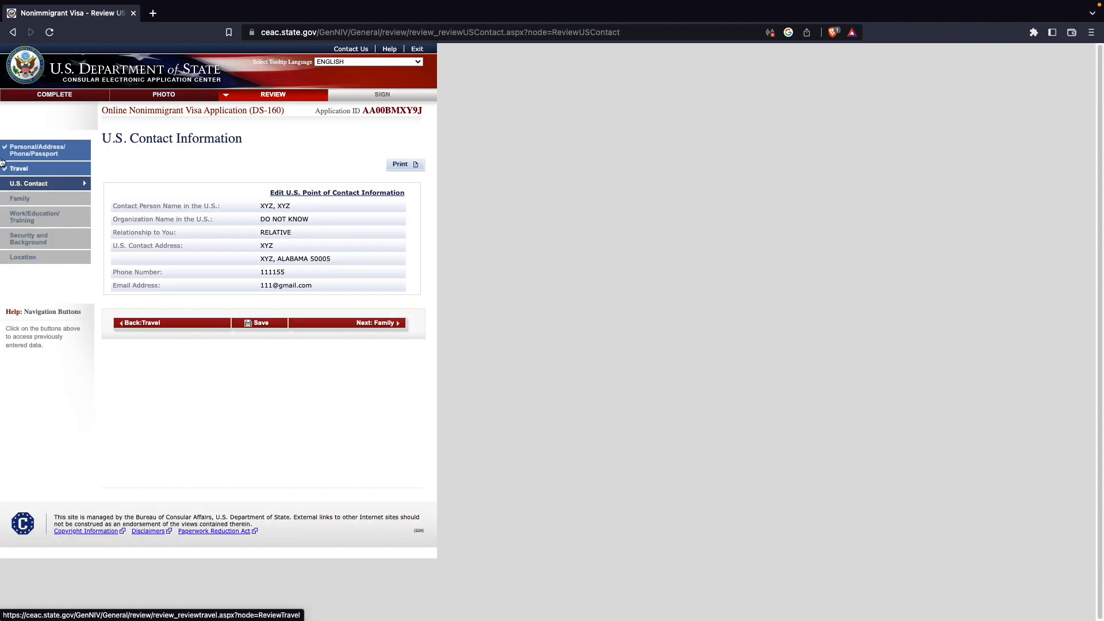
left_click(386, 323)
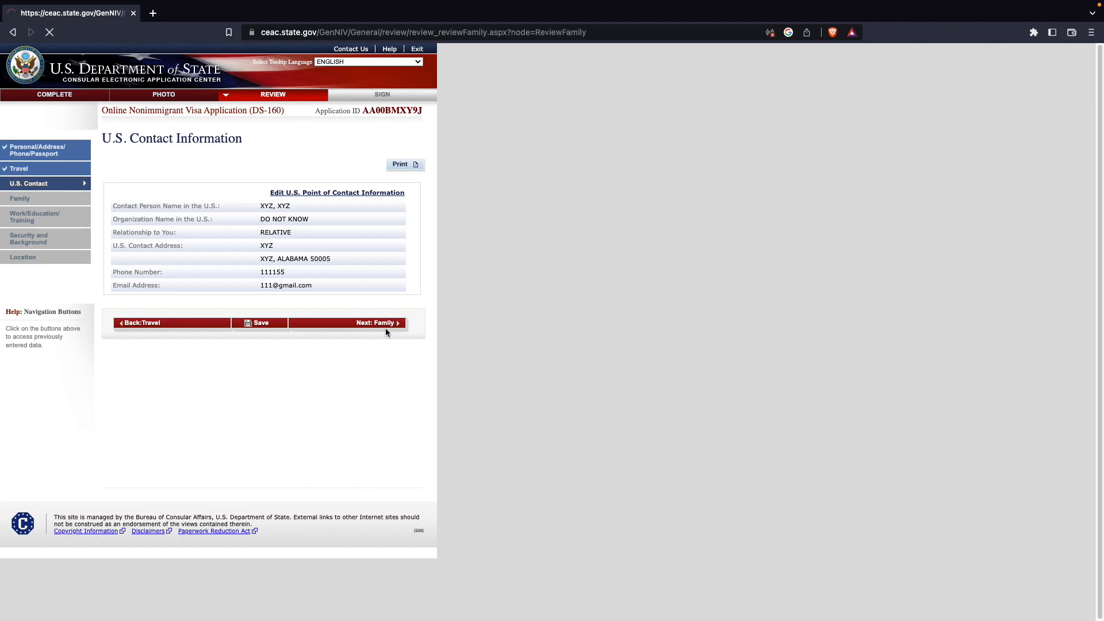
- Review the family, work/education and security pages and continue from Location to Sign and Submit
left_click(381, 521)
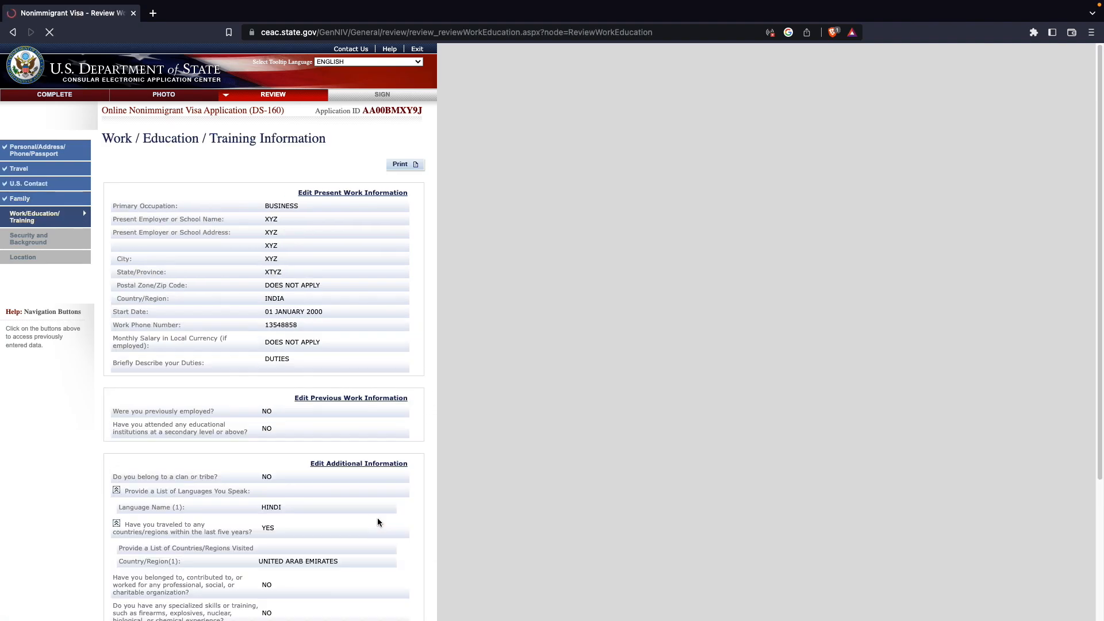
scroll(354, 487, "down", 3)
left_click(360, 526)
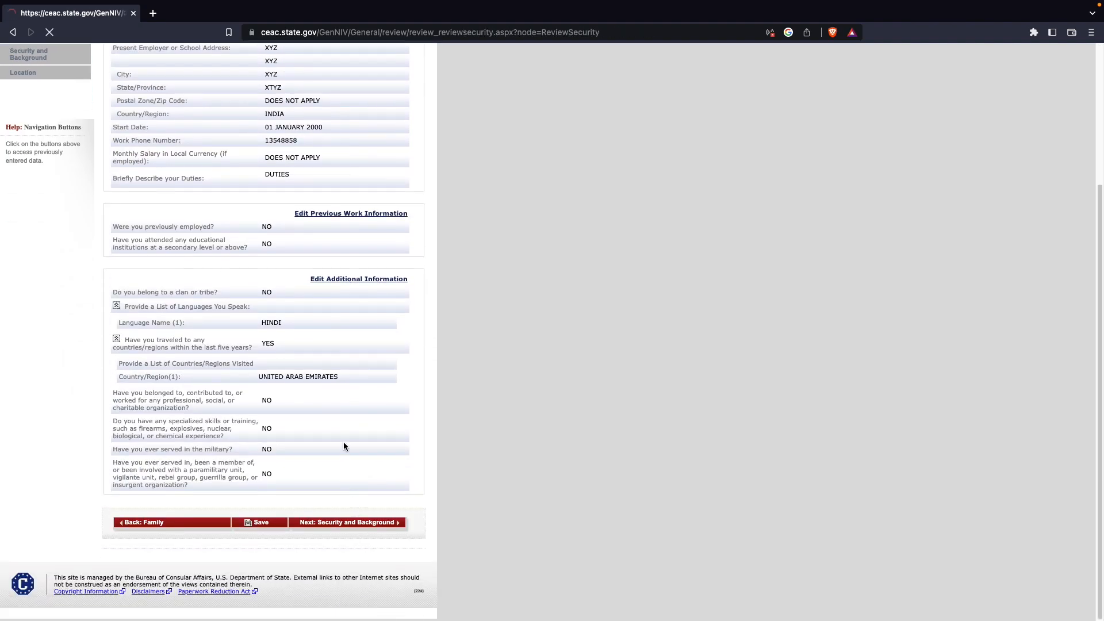
scroll(336, 361, "down", 7)
left_click(372, 522)
left_click(361, 287)
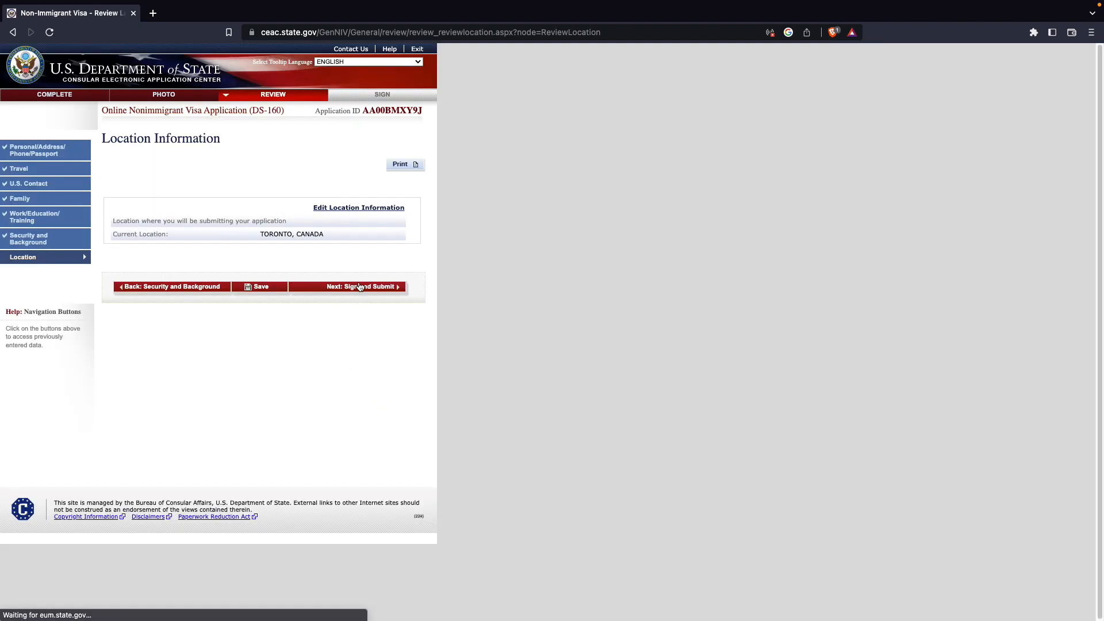
- Answer No to whether anyone assisted in filling out the application
scroll(357, 283, "down", 10)
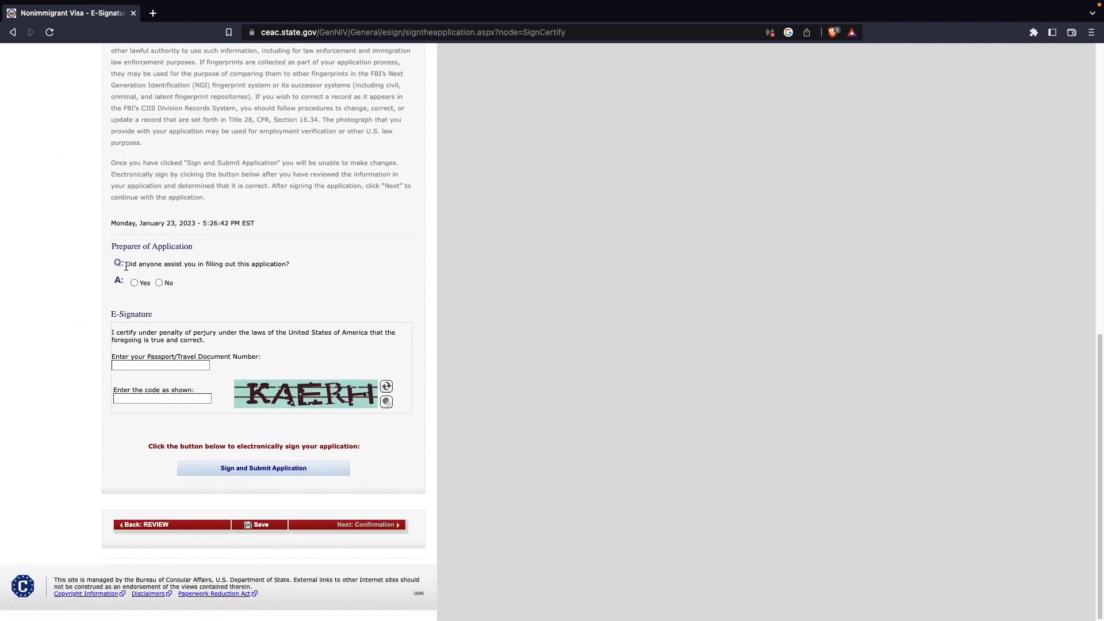
left_click(159, 284)
left_click(161, 366)
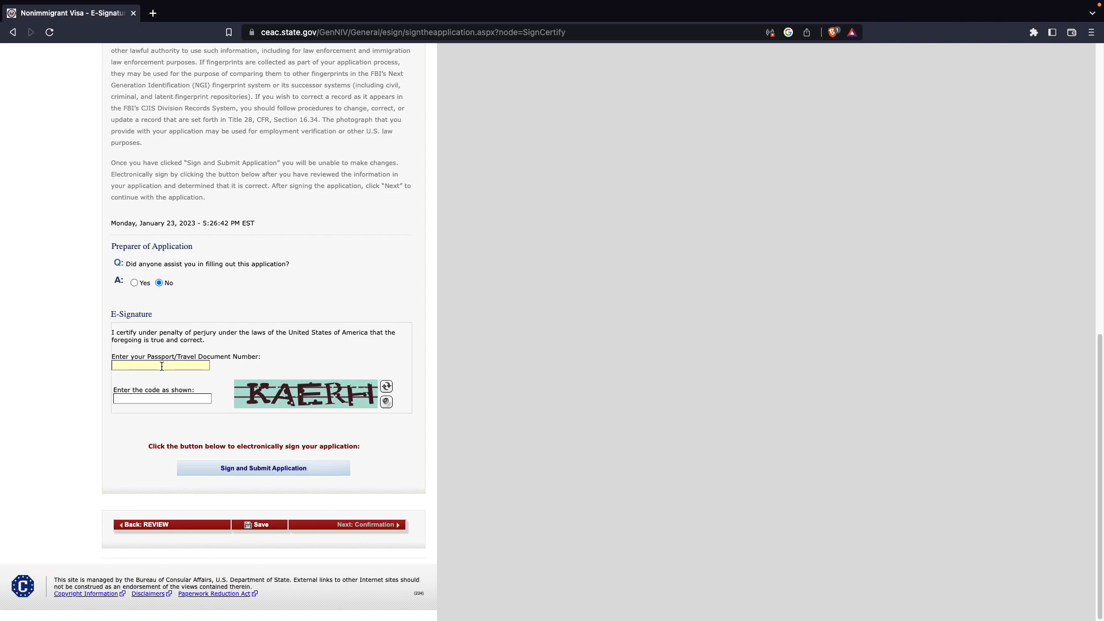
type("G")
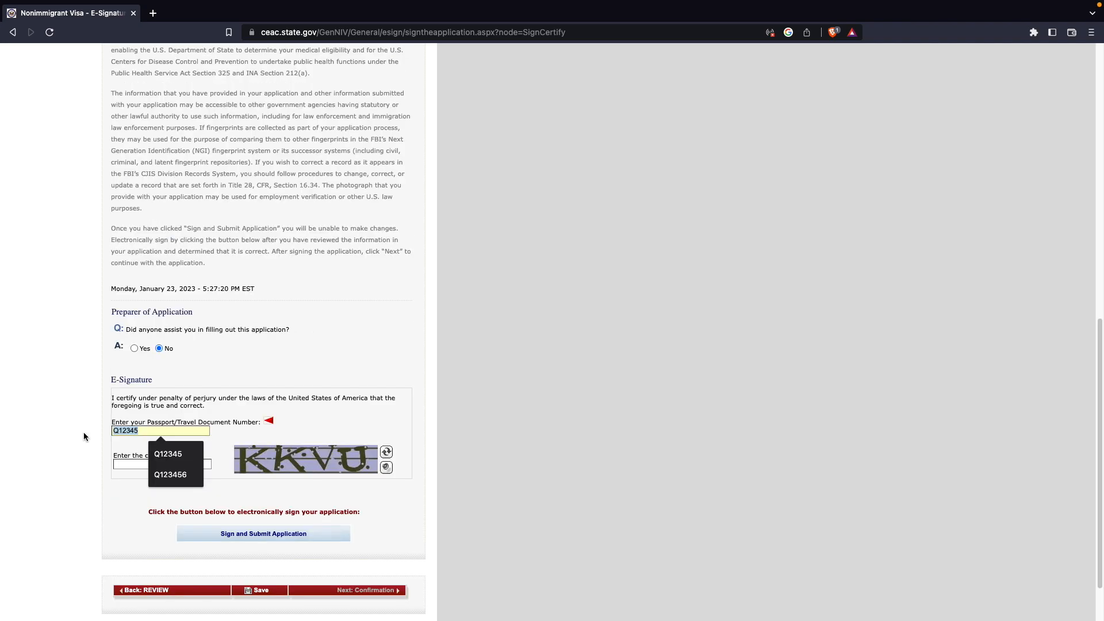
key("BackSpace")
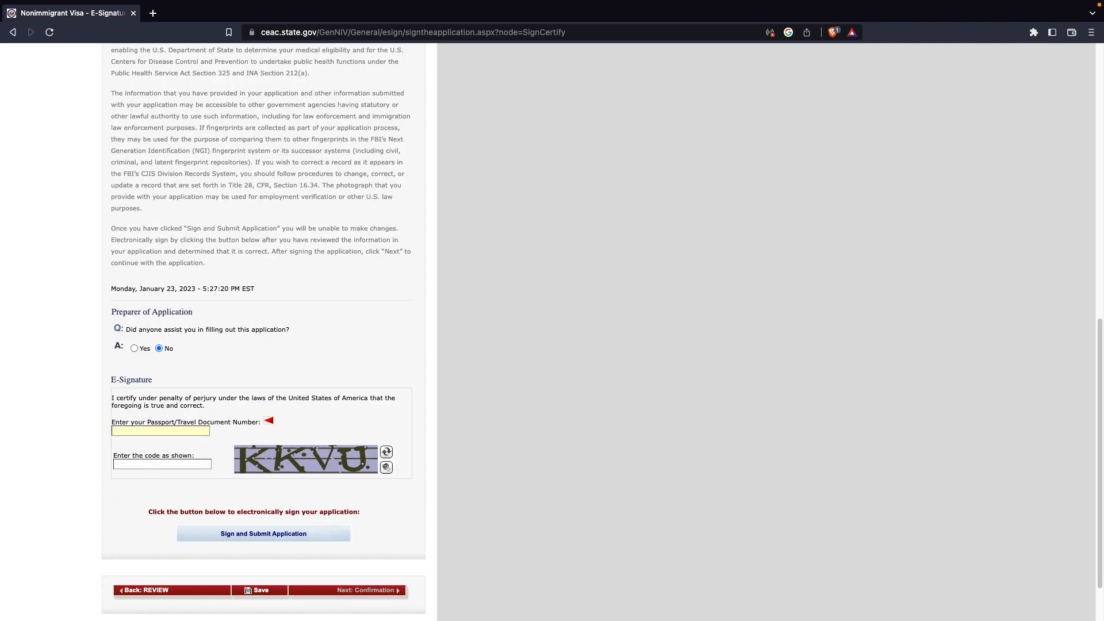
- Enter the passport number and the shown verification code, then sign and submit the application
type("X123456")
key("Tab")
type("KKVU")
left_click(241, 533)
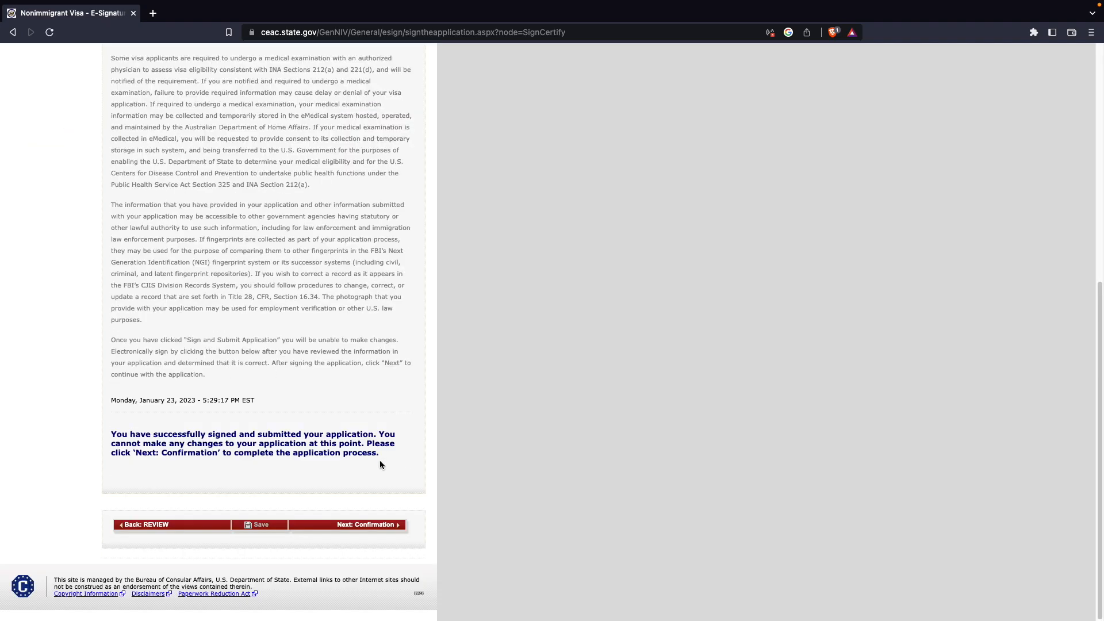
- Proceed to the DS-160 confirmation page
left_click(376, 525)
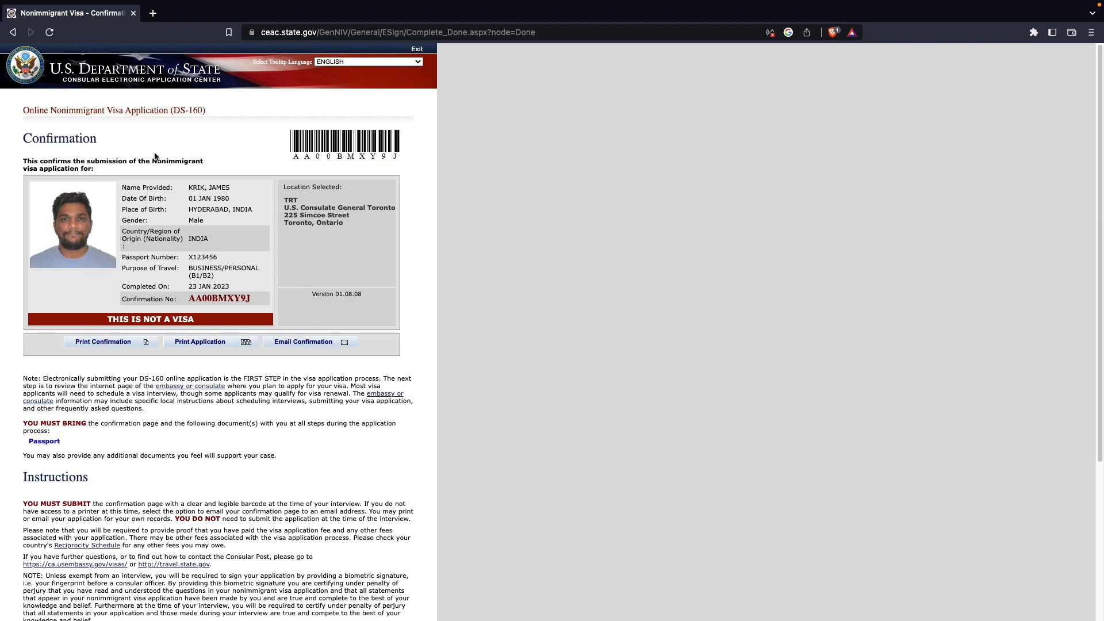
left_click_drag(290, 159, 373, 152)
left_click_drag(122, 187, 253, 296)
left_click(254, 298)
left_click(113, 342)
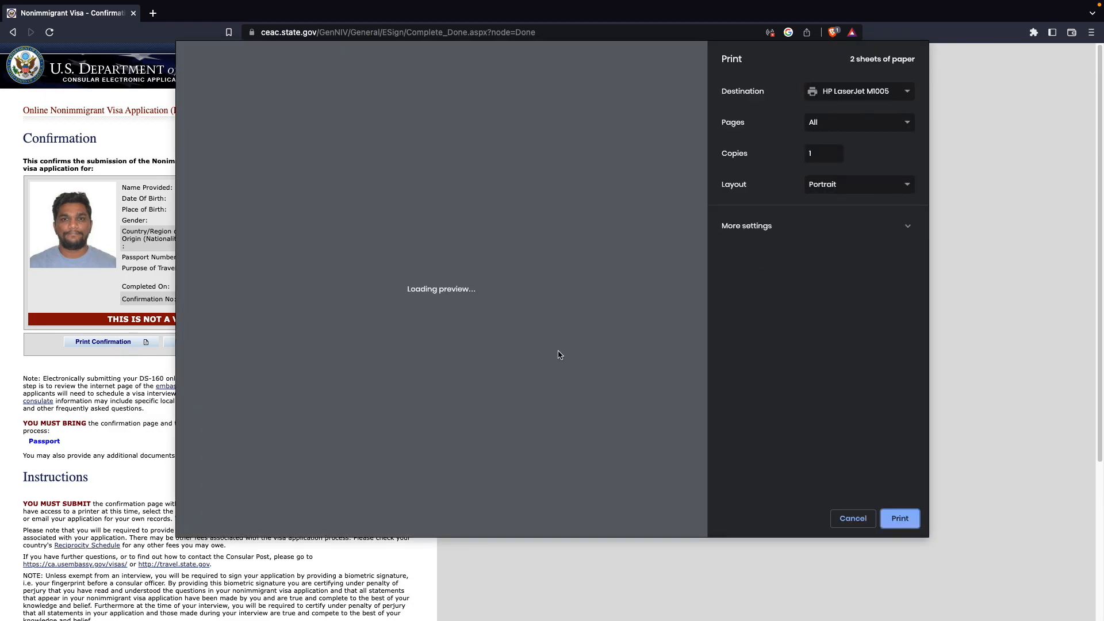
left_click(853, 519)
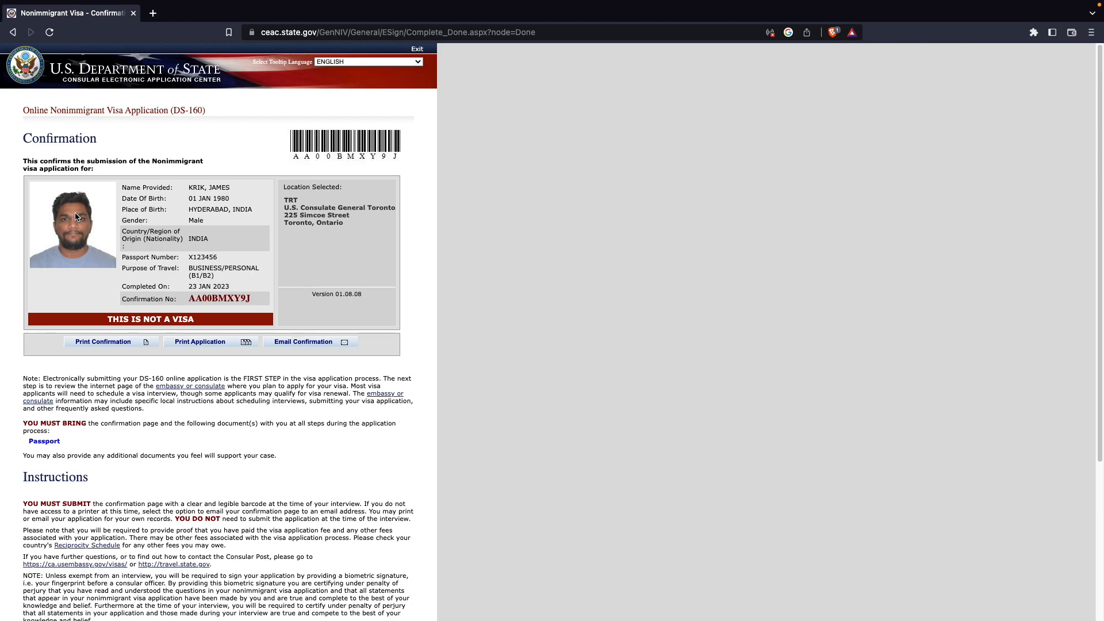
left_click_drag(348, 227, 284, 198)
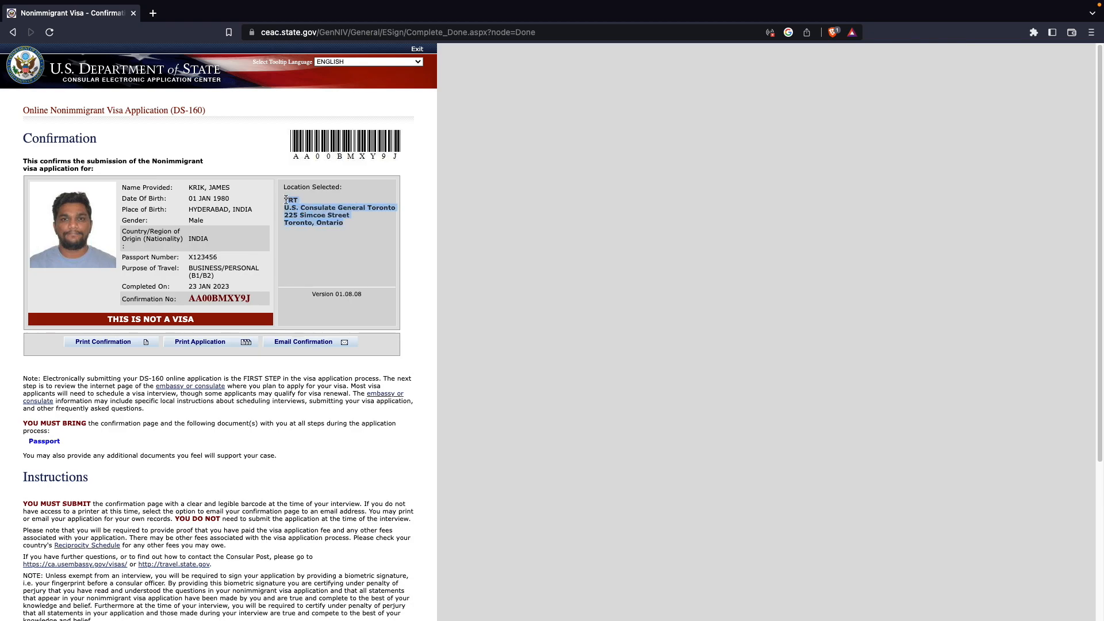
left_click(353, 240)
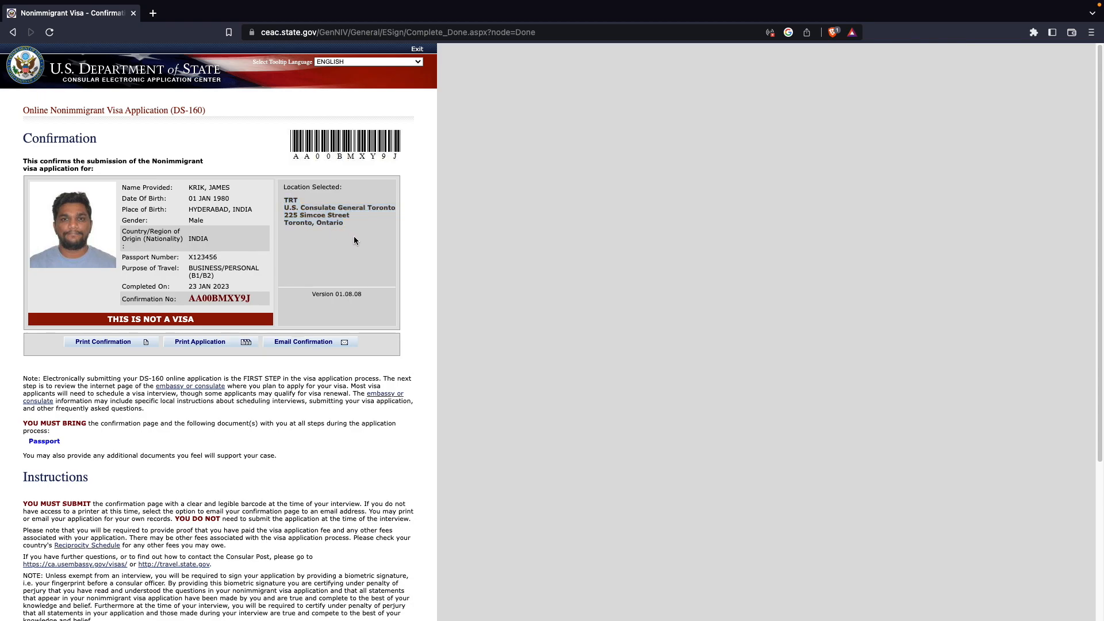